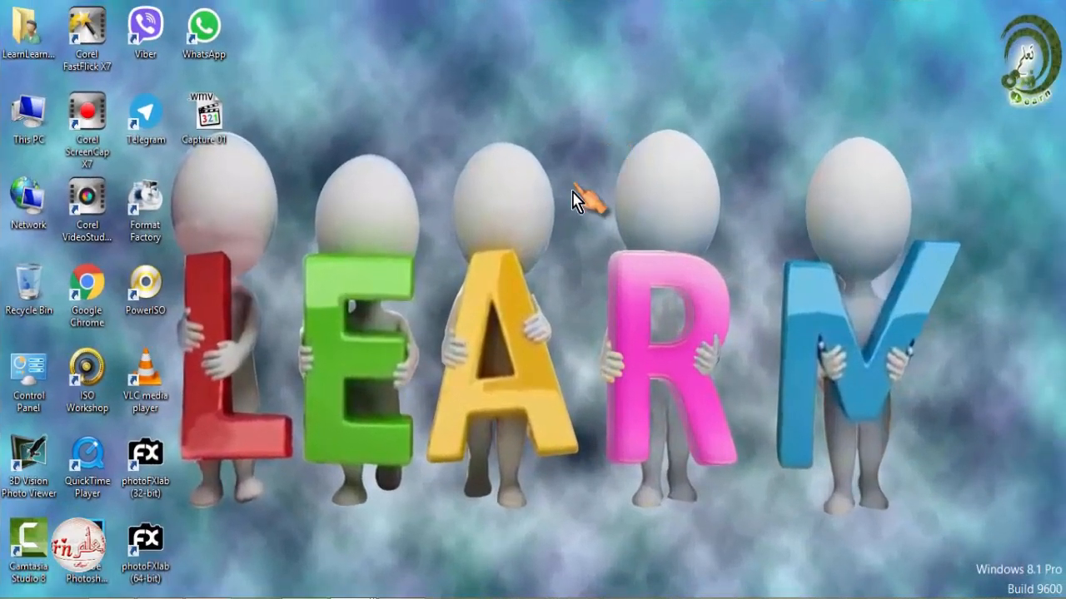
# Launch Adobe Photoshop CC 2015
pyautogui.moveTo(578, 202)
pyautogui.mouseDown()
pyautogui.moveTo(591, 226)
pyautogui.moveTo(605, 199)
pyautogui.mouseUp()
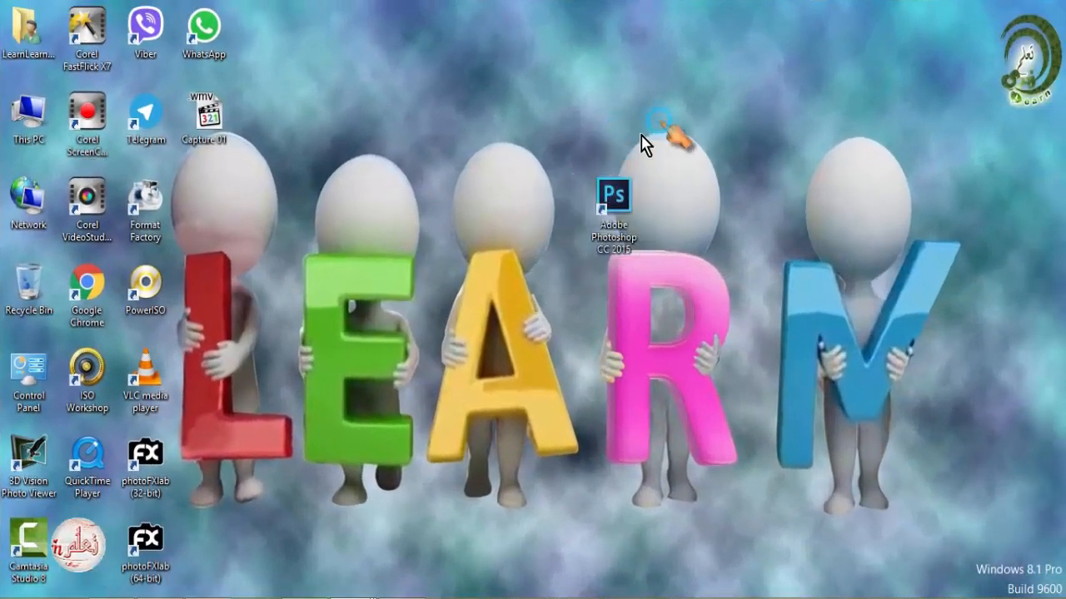
pyautogui.moveTo(659, 123); pyautogui.dragTo(717, 242)
pyautogui.moveTo(630, 200); pyautogui.dragTo(108, 546)
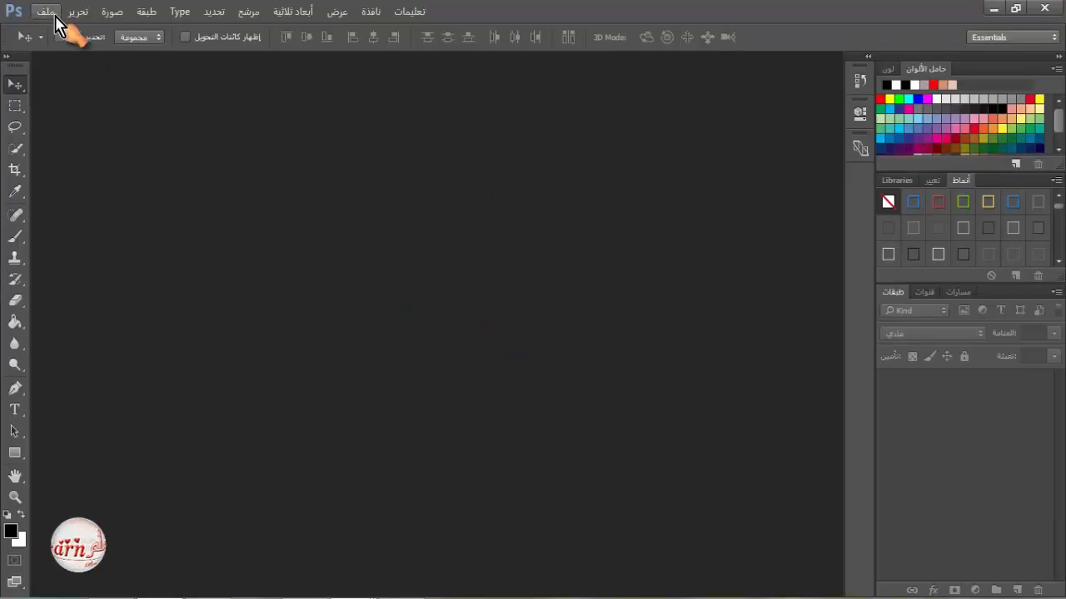
# Create a new 1280 x 720 pixel RGB document at 118.11 pixels/cm with a white background
pyautogui.click(50, 13)
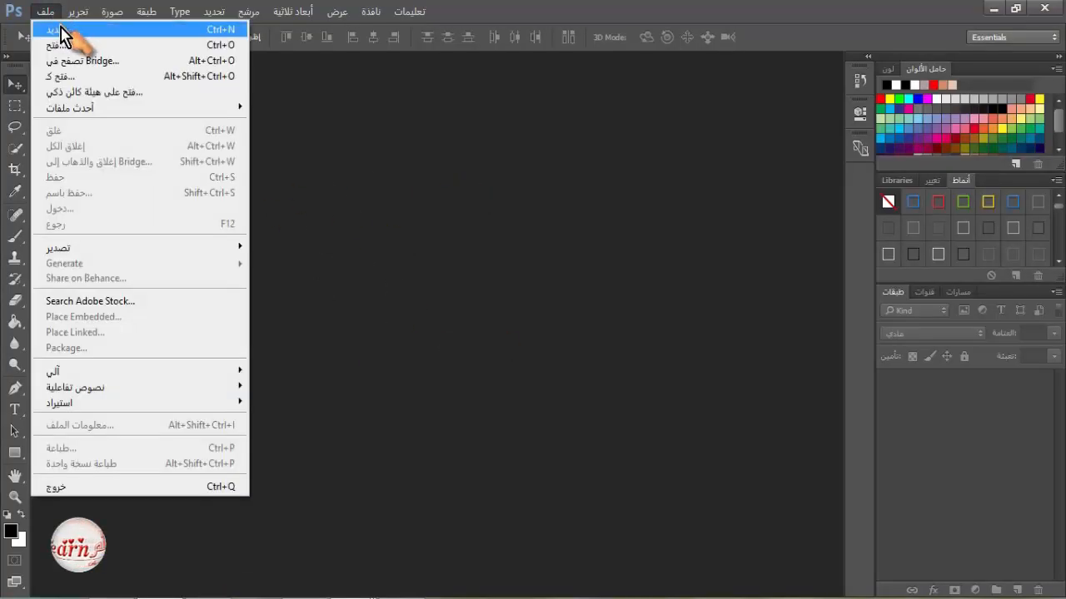
pyautogui.click(33, 25)
pyautogui.doubleClick(352, 196)
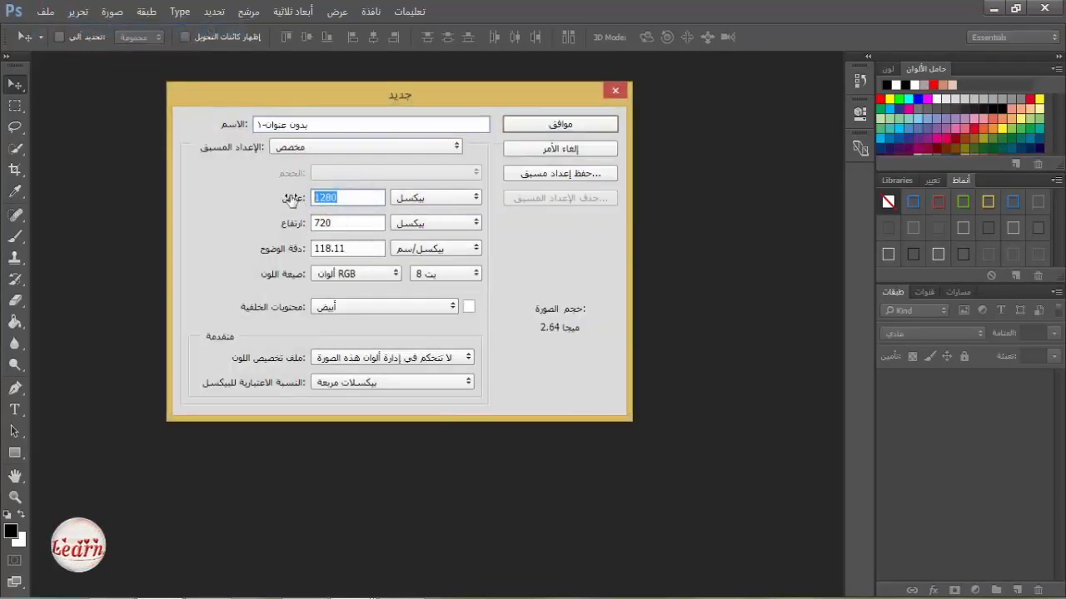
pyautogui.click(533, 126)
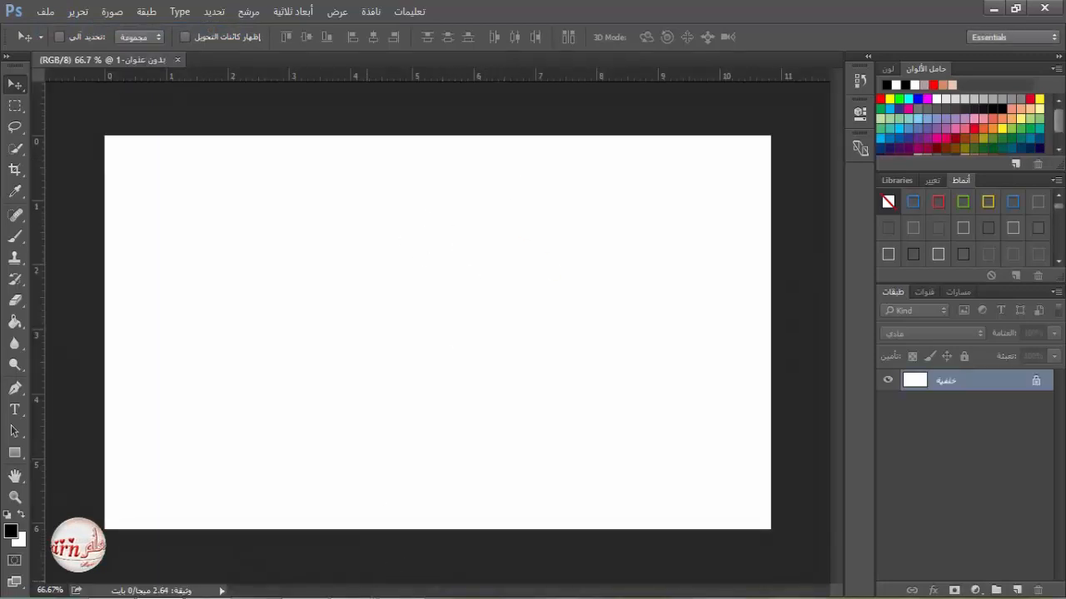
# Switch to Windows Photo Viewer and open the sea photo أكبر-بحر-في-العالم in Photoshop
pyautogui.moveTo(526, 597)
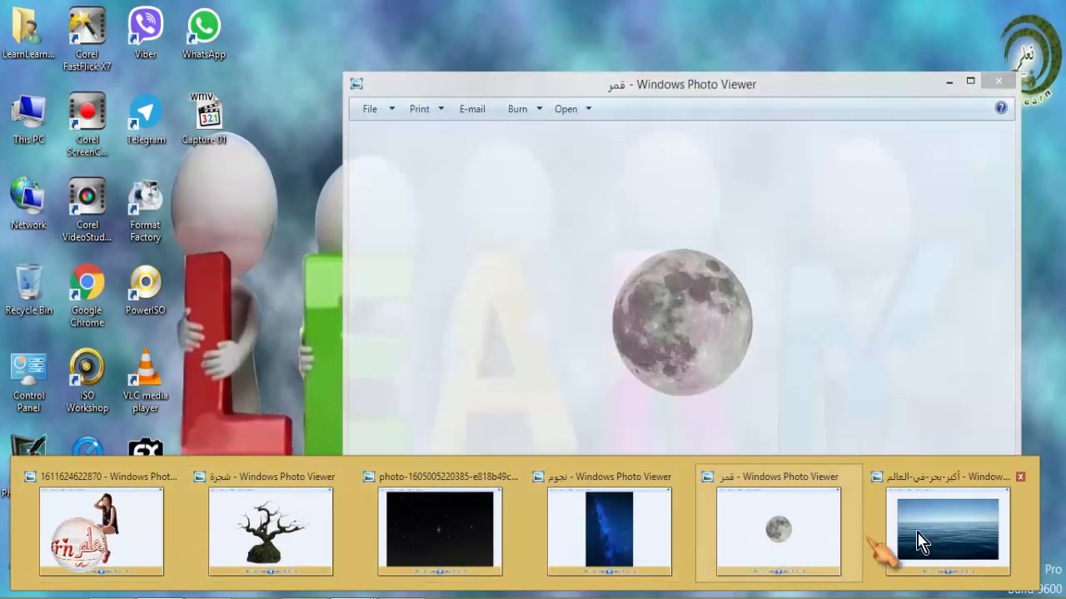
pyautogui.click(918, 541)
pyautogui.rightClick(710, 298)
pyautogui.moveTo(750, 304)
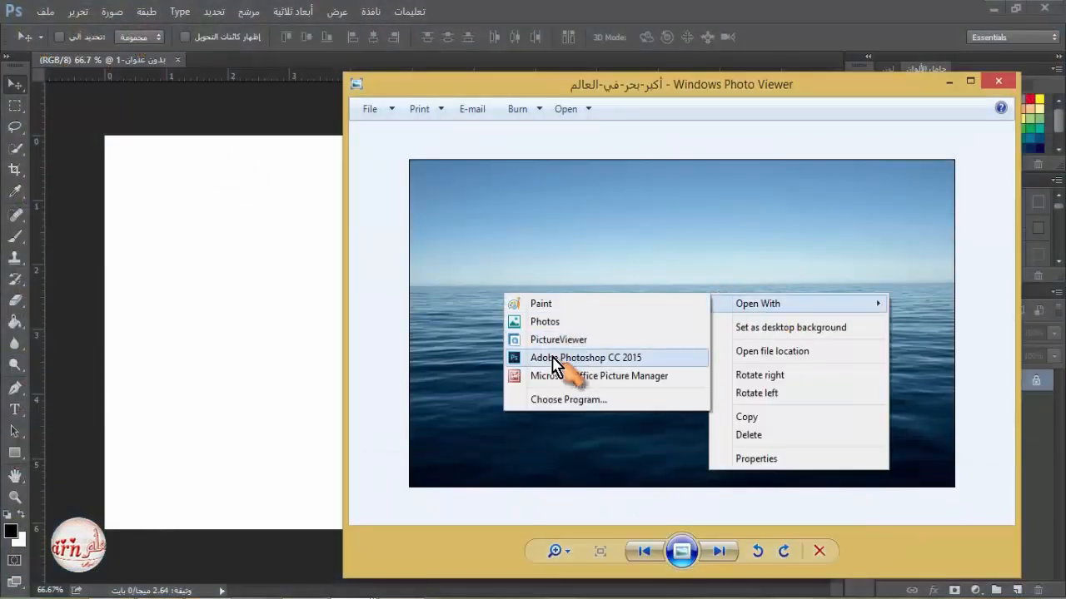
pyautogui.click(553, 364)
# Select the water below the horizon with a rectangular marquee, move it into the new document, and close the sea photo
pyautogui.click(15, 106)
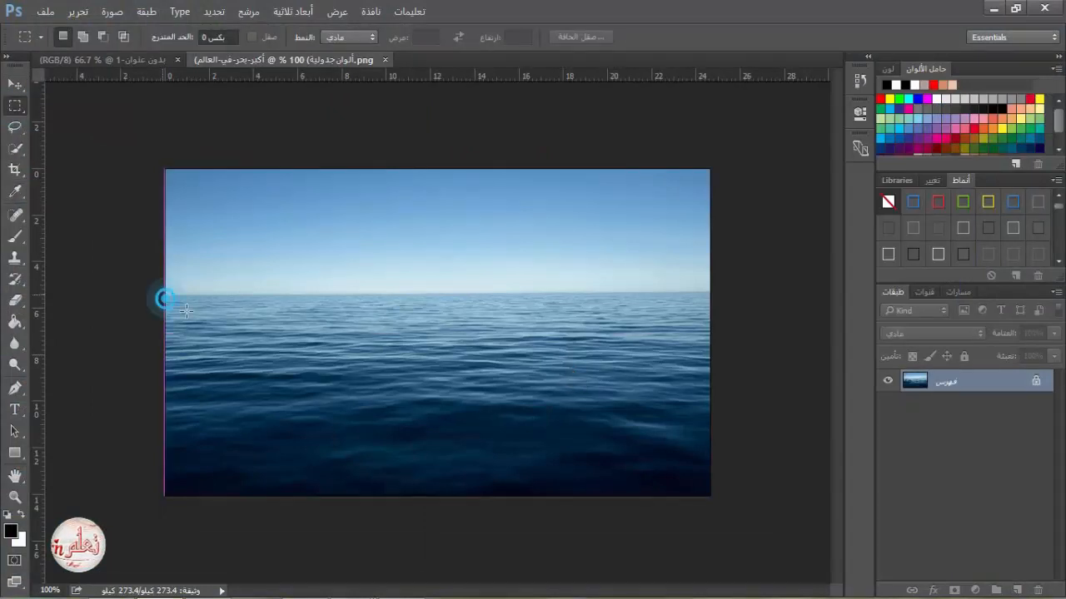
pyautogui.moveTo(186, 310); pyautogui.dragTo(751, 494)
pyautogui.click(15, 84)
pyautogui.moveTo(442, 368)
pyautogui.mouseDown()
pyautogui.moveTo(242, 107)
pyautogui.moveTo(127, 61)
pyautogui.moveTo(416, 393)
pyautogui.mouseUp()
pyautogui.click(413, 60)
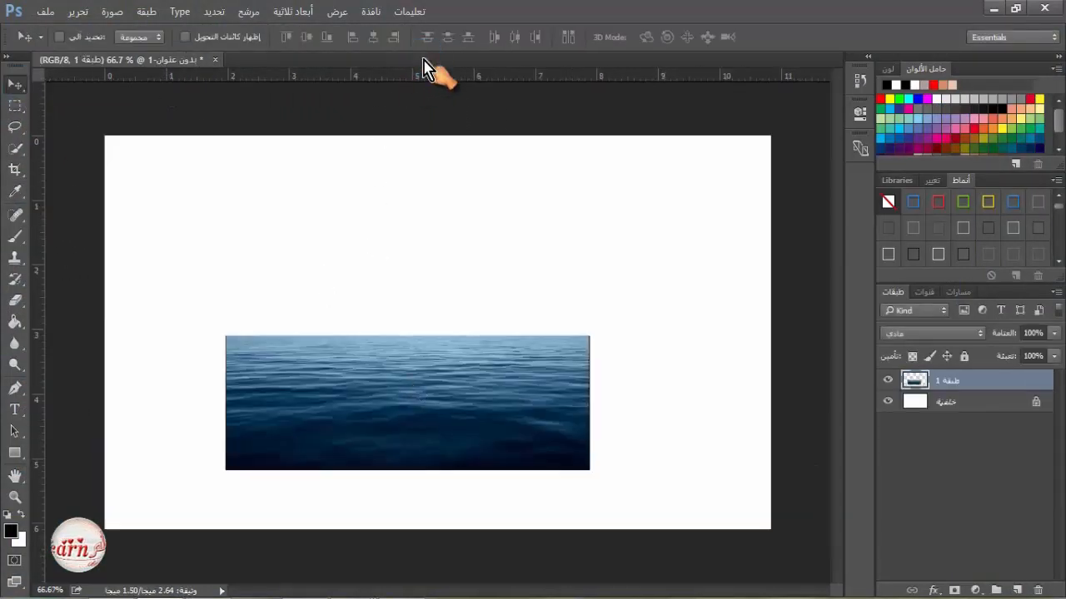
# Free-transform the sea layer to 185% width and fit it across the lower half of the canvas
pyautogui.click(79, 13)
pyautogui.click(298, 310)
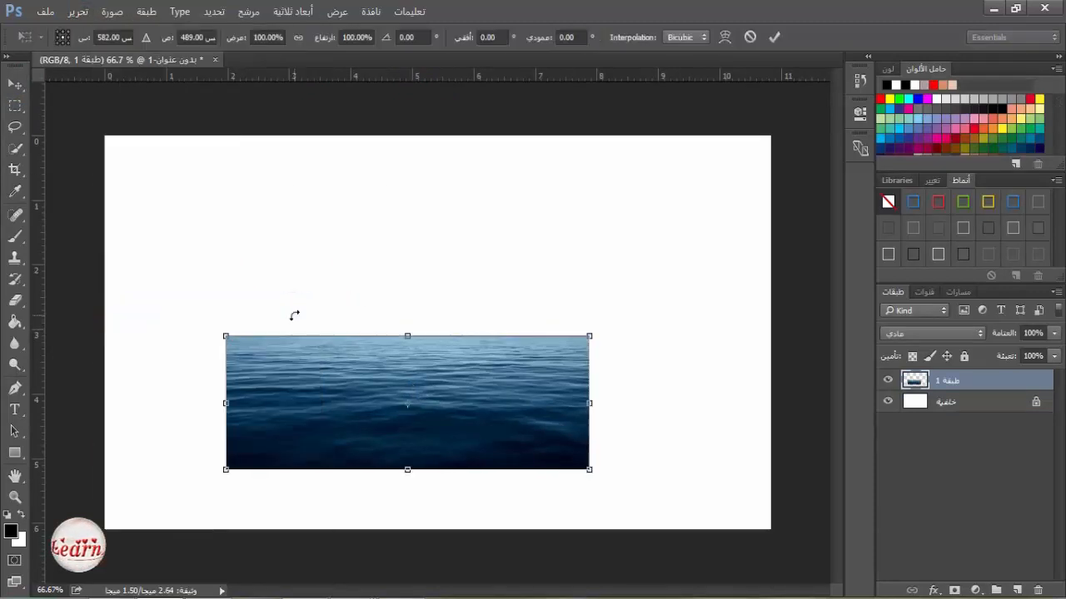
pyautogui.moveTo(591, 470); pyautogui.dragTo(770, 535)
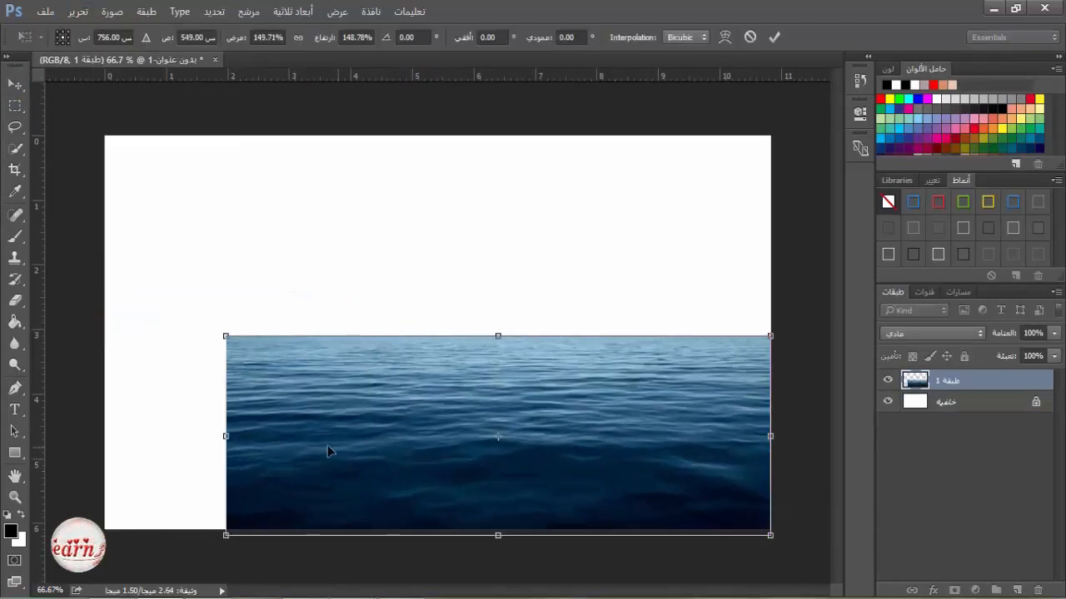
pyautogui.moveTo(224, 334); pyautogui.dragTo(98, 316)
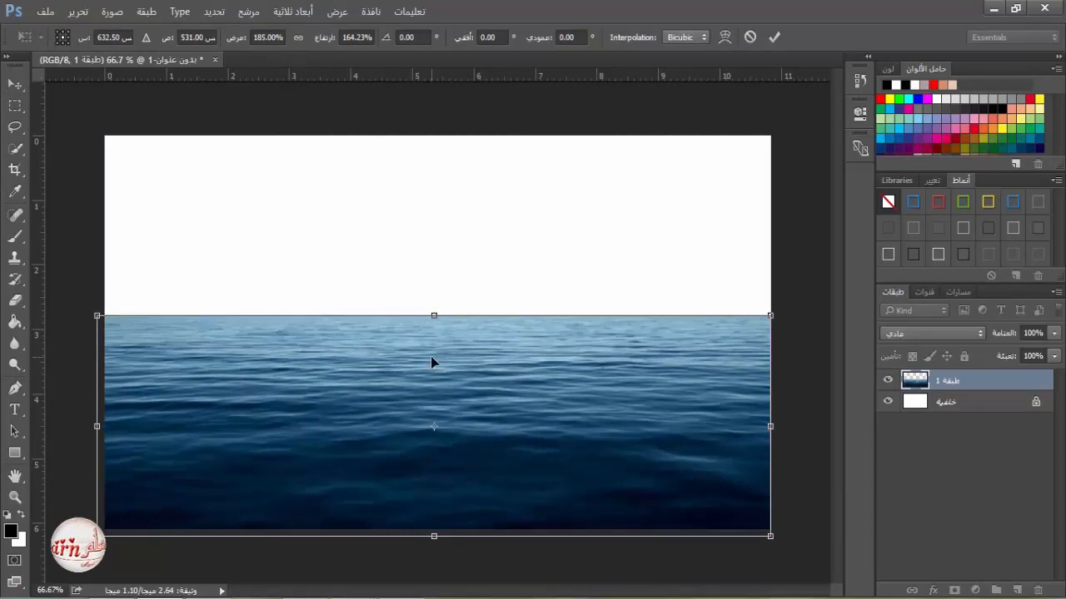
pyautogui.moveTo(434, 538); pyautogui.dragTo(434, 528)
pyautogui.moveTo(482, 428); pyautogui.dragTo(483, 448)
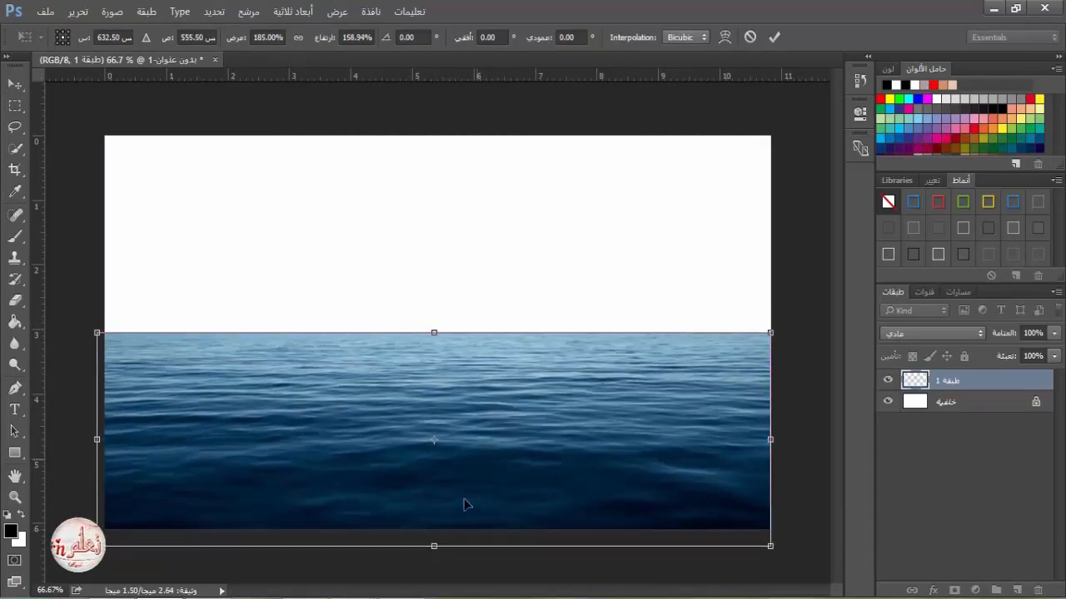
pyautogui.moveTo(436, 545); pyautogui.dragTo(434, 529)
pyautogui.click(775, 37)
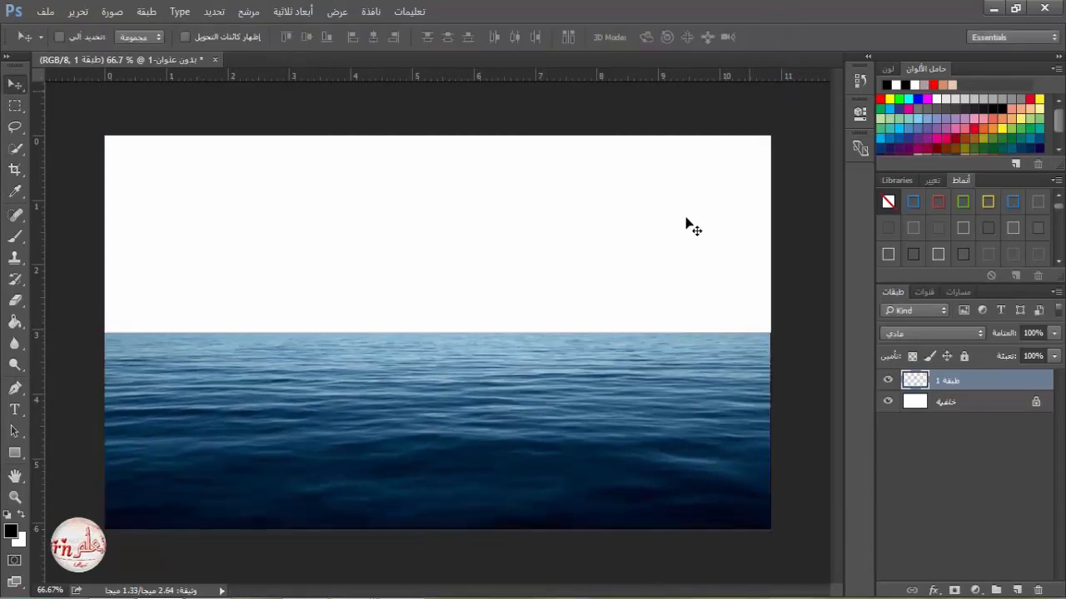
pyautogui.click(983, 408)
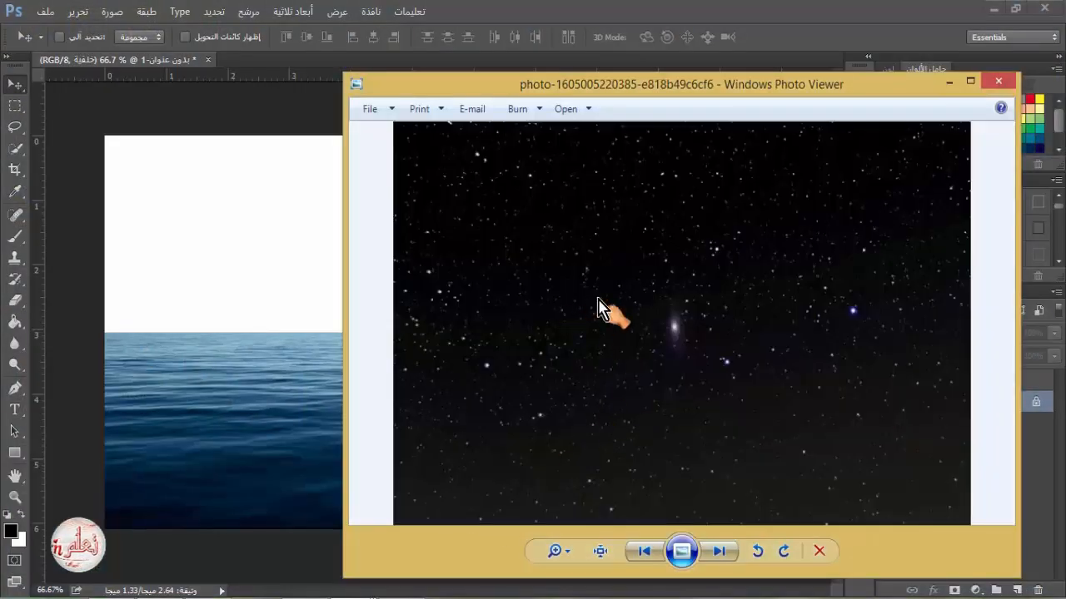
pyautogui.rightClick(598, 300)
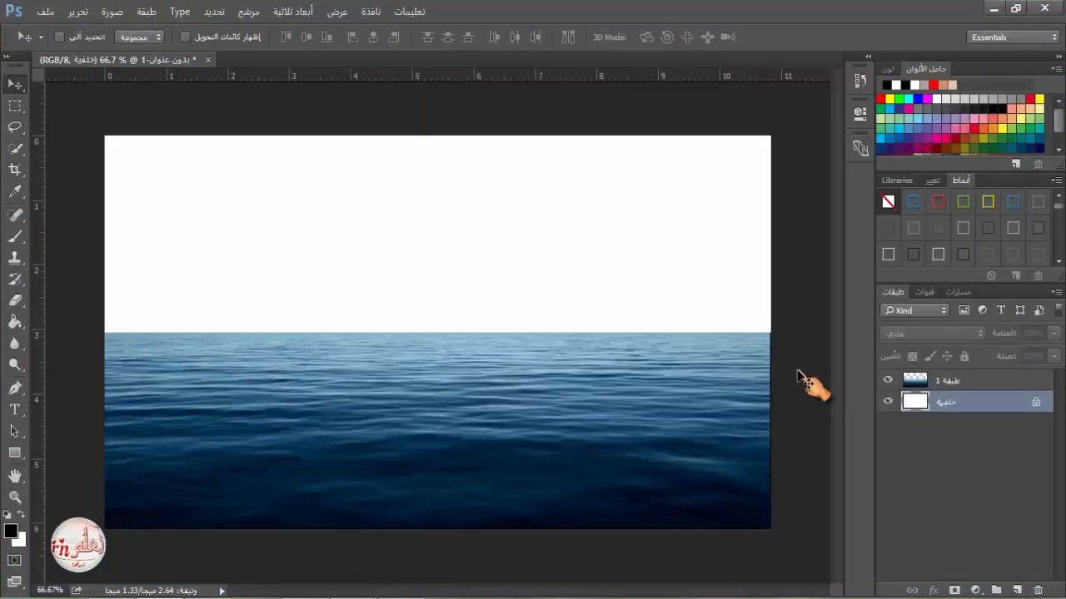
pyautogui.press('Return')
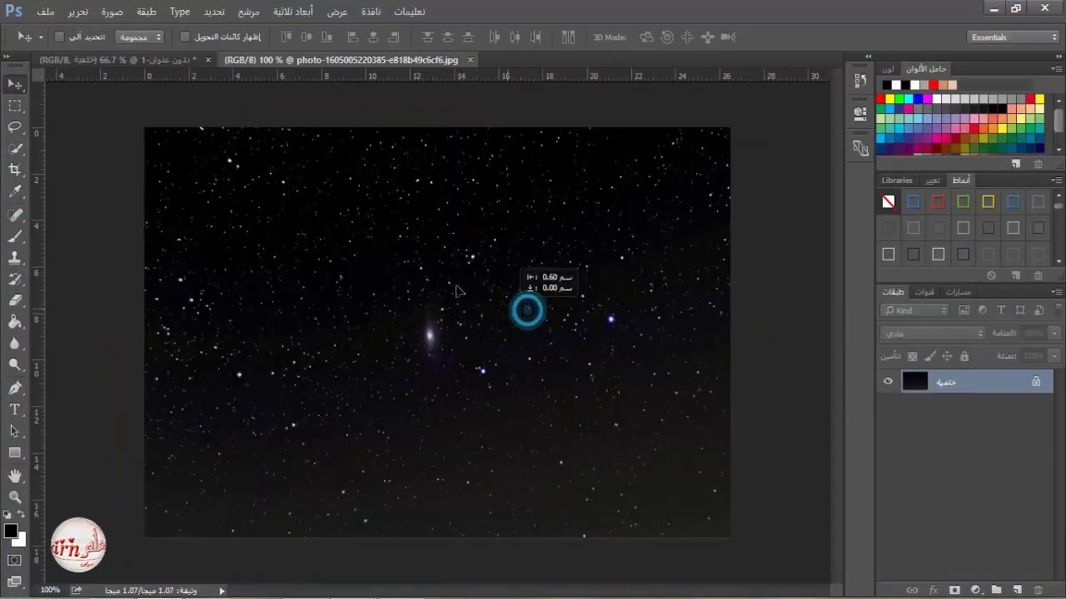
pyautogui.click(171, 61)
pyautogui.hotkey('ctrl', 'v')
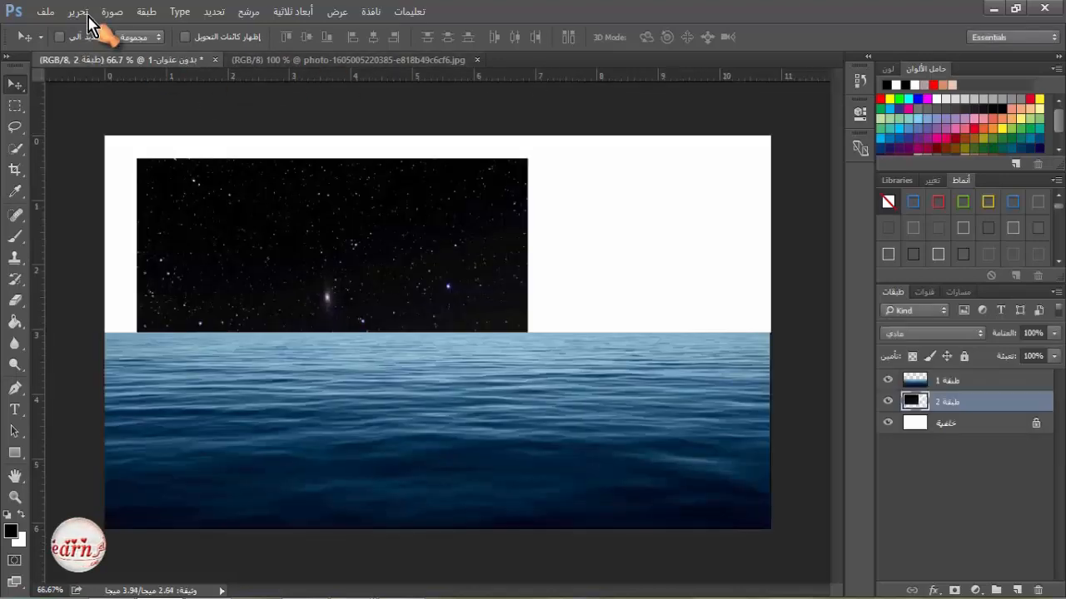
# Free-transform the black starry layer to 170.44% width and 91.60% height to fill the sky area, and close its source photo
pyautogui.click(78, 12)
pyautogui.click(304, 313)
pyautogui.moveTo(475, 238); pyautogui.dragTo(518, 215)
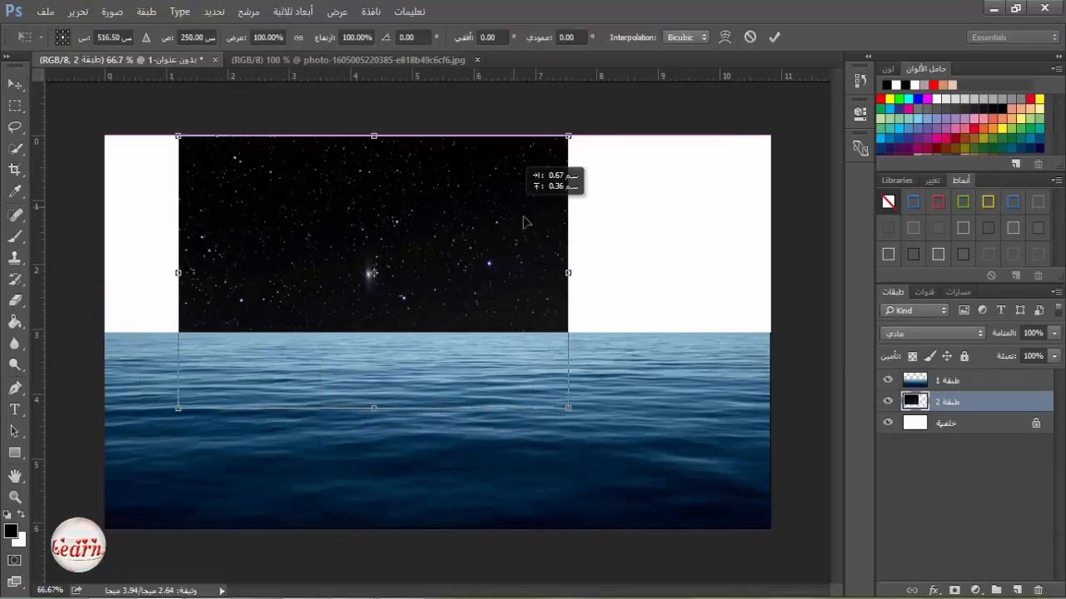
pyautogui.moveTo(571, 271); pyautogui.dragTo(770, 271)
pyautogui.moveTo(178, 271); pyautogui.dragTo(105, 271)
pyautogui.moveTo(438, 408); pyautogui.dragTo(438, 371)
pyautogui.moveTo(436, 137); pyautogui.dragTo(438, 121)
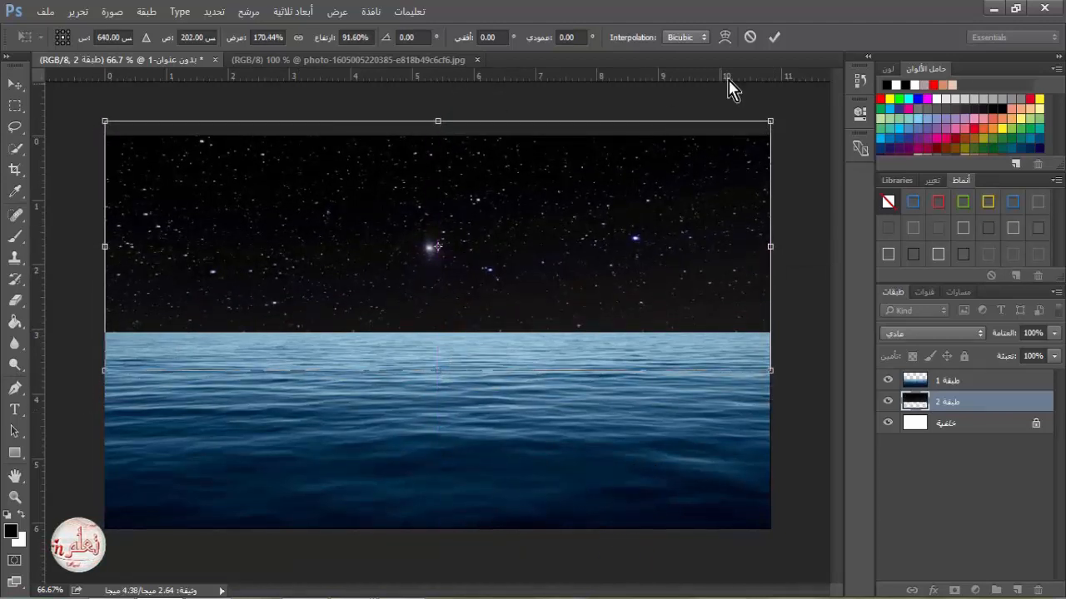
pyautogui.click(774, 37)
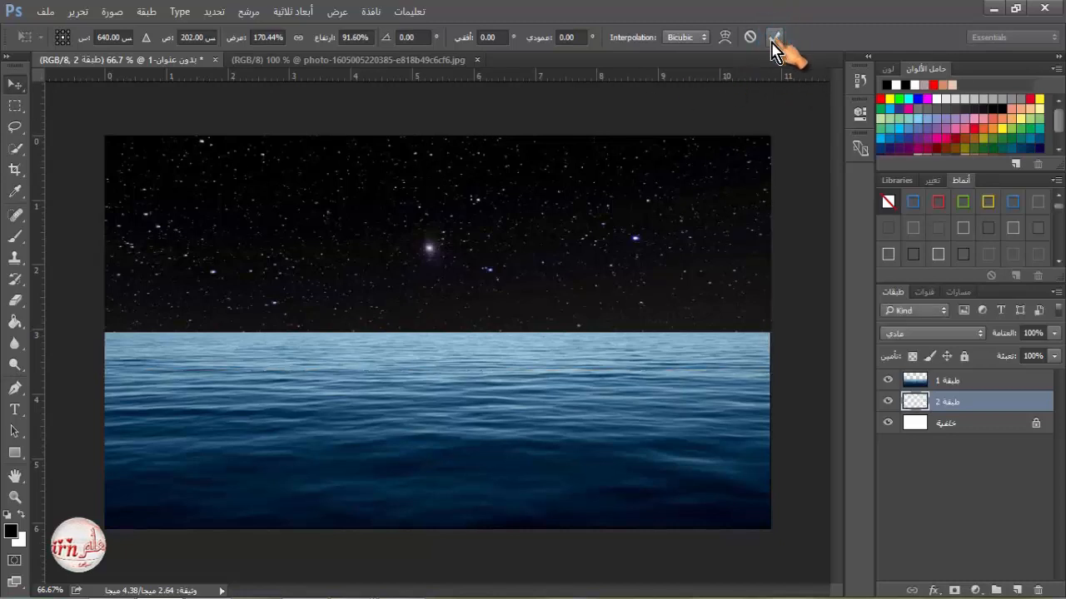
pyautogui.click(477, 60)
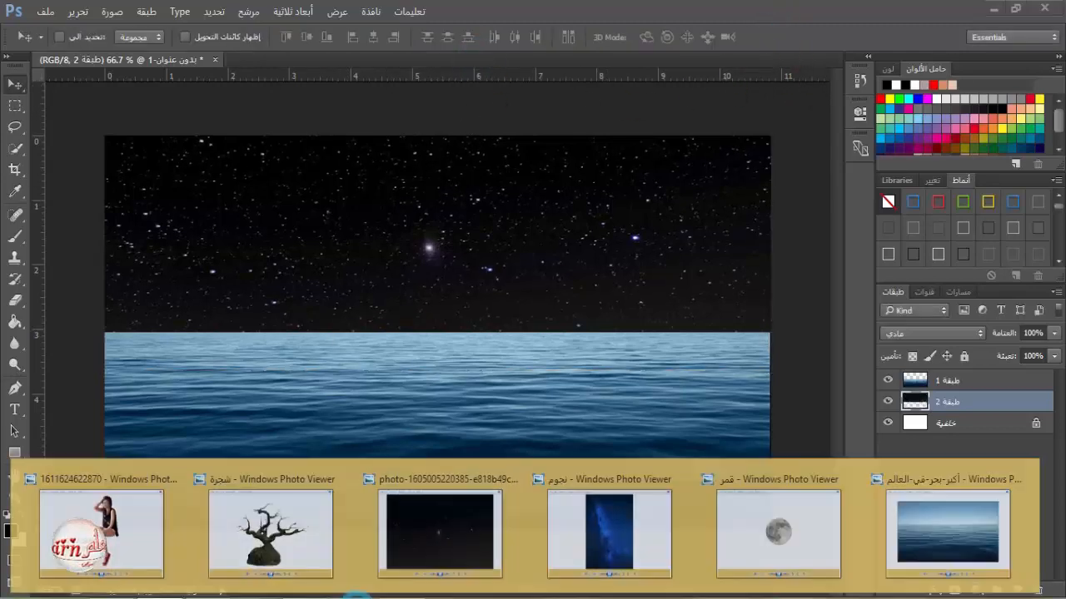
# Open the blue galaxy photo نجوم from Windows Photo Viewer in Photoshop and bring it into the composition above the black starry layer
pyautogui.click(608, 537)
pyautogui.rightClick(638, 304)
pyautogui.moveTo(691, 311)
pyautogui.click(897, 367)
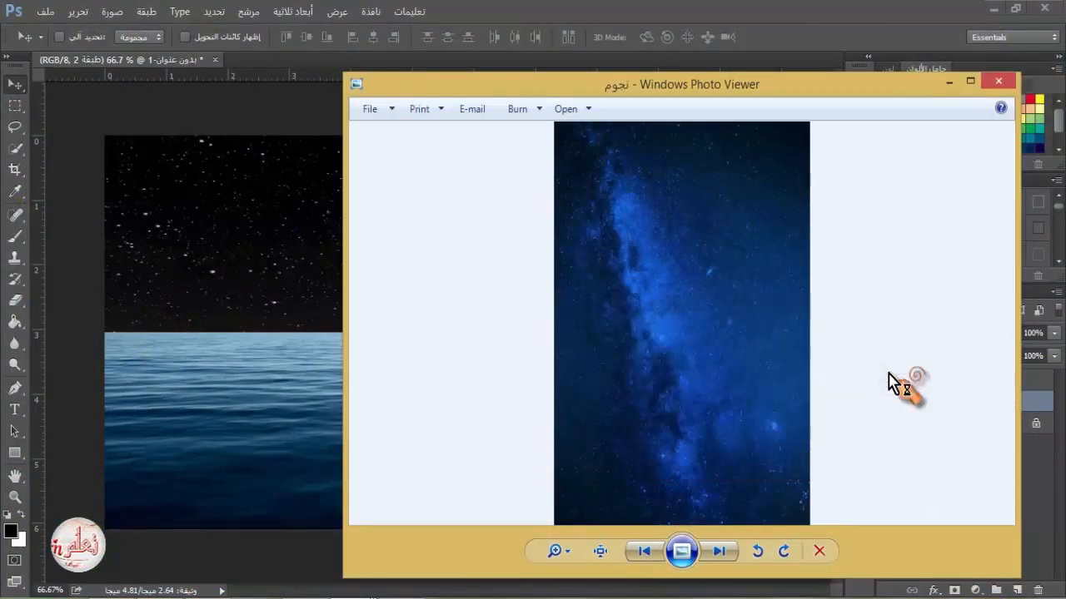
pyautogui.click(440, 335)
pyautogui.moveTo(442, 316); pyautogui.dragTo(396, 257)
# Free-transform the blue galaxy layer to 175.34% width and 40.82% height, covering the whole sky from the canvas's upper edge
pyautogui.click(77, 12)
pyautogui.click(275, 307)
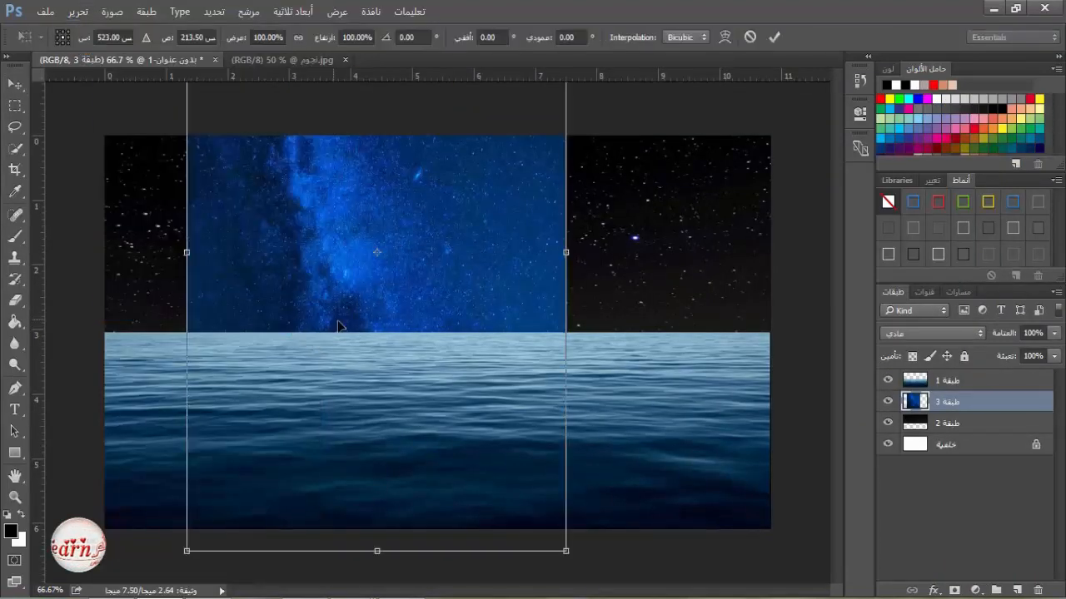
pyautogui.moveTo(378, 544); pyautogui.dragTo(377, 300)
pyautogui.moveTo(425, 206); pyautogui.dragTo(457, 389)
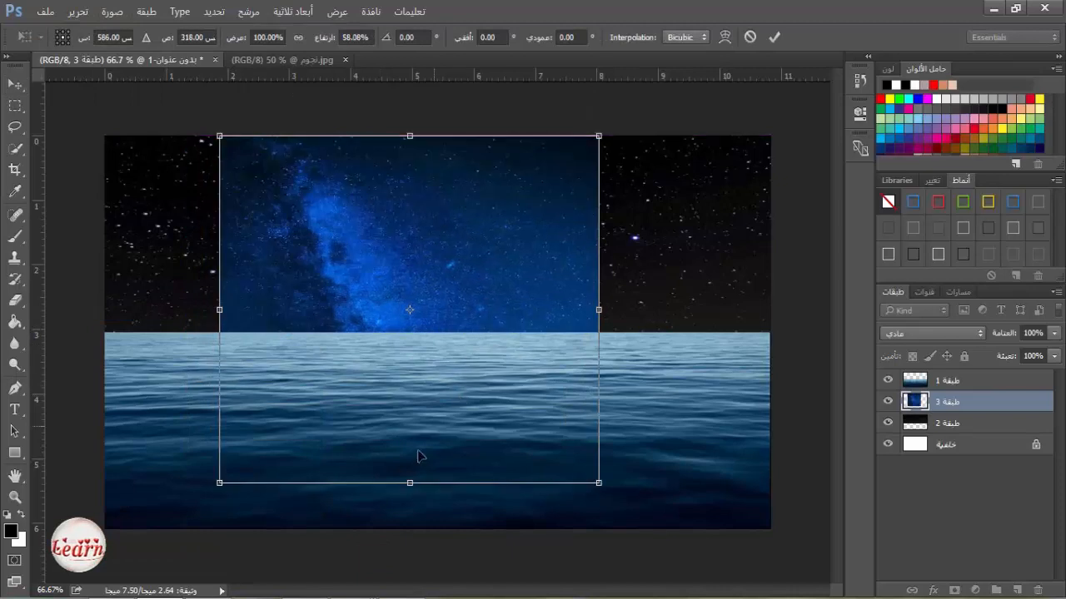
pyautogui.moveTo(409, 483); pyautogui.dragTo(409, 381)
pyautogui.moveTo(599, 258); pyautogui.dragTo(770, 259)
pyautogui.moveTo(220, 260); pyautogui.dragTo(105, 258)
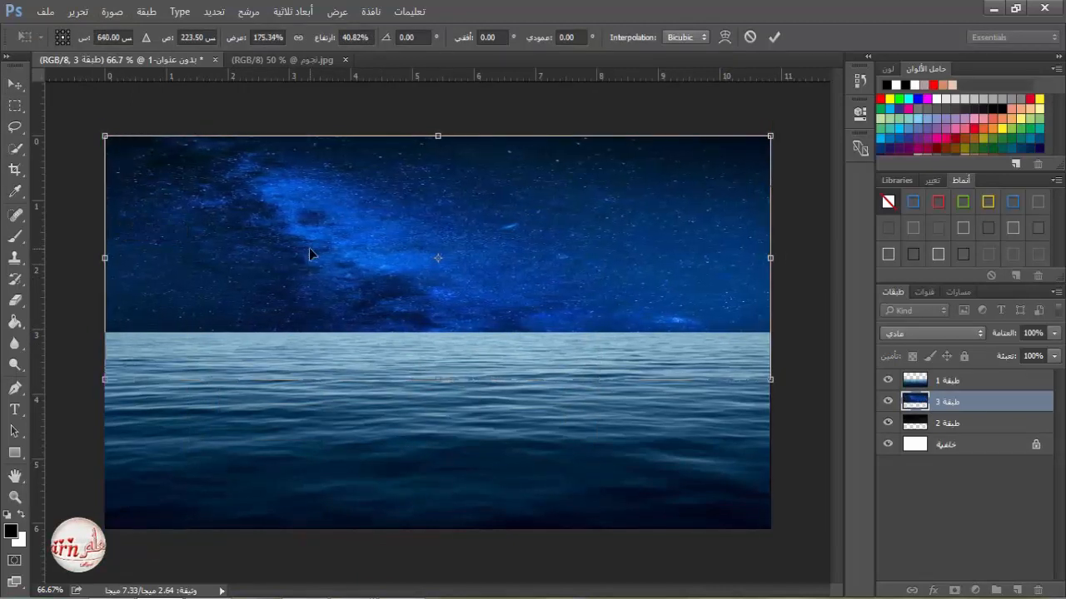
pyautogui.click(773, 36)
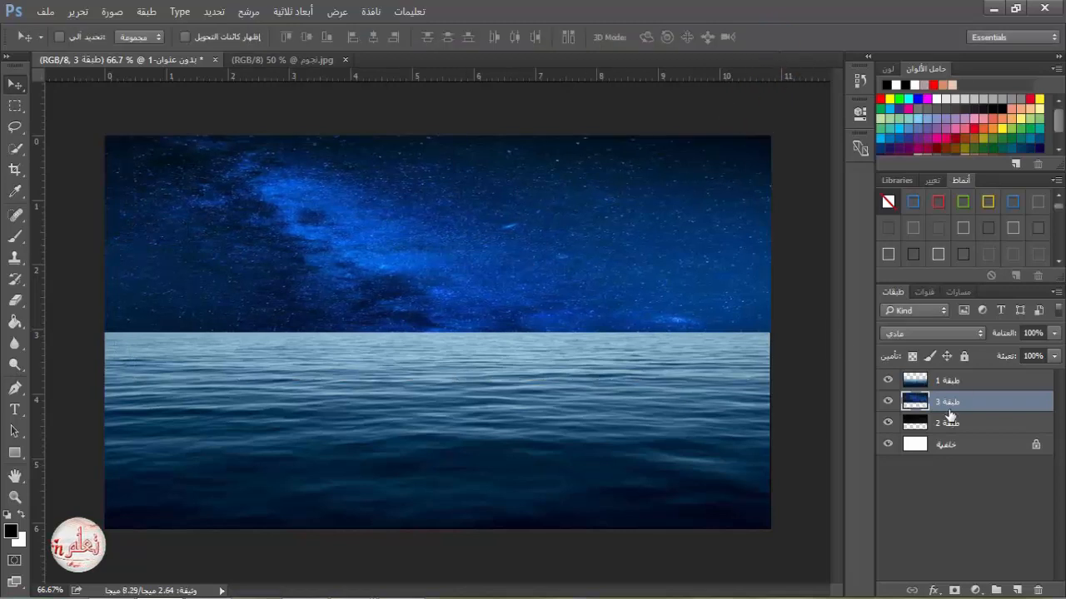
# Set the blue galaxy layer's blend mode to تعشية and lower the black starry layer's opacity to 75%
pyautogui.click(953, 334)
pyautogui.click(884, 183)
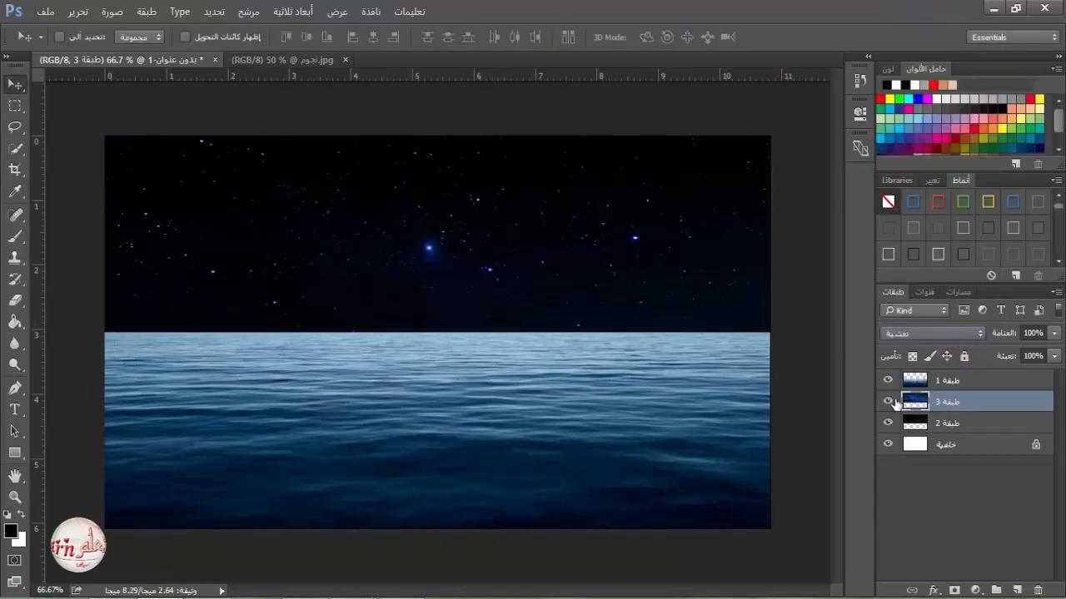
pyautogui.click(950, 425)
pyautogui.click(888, 423)
pyautogui.click(888, 423)
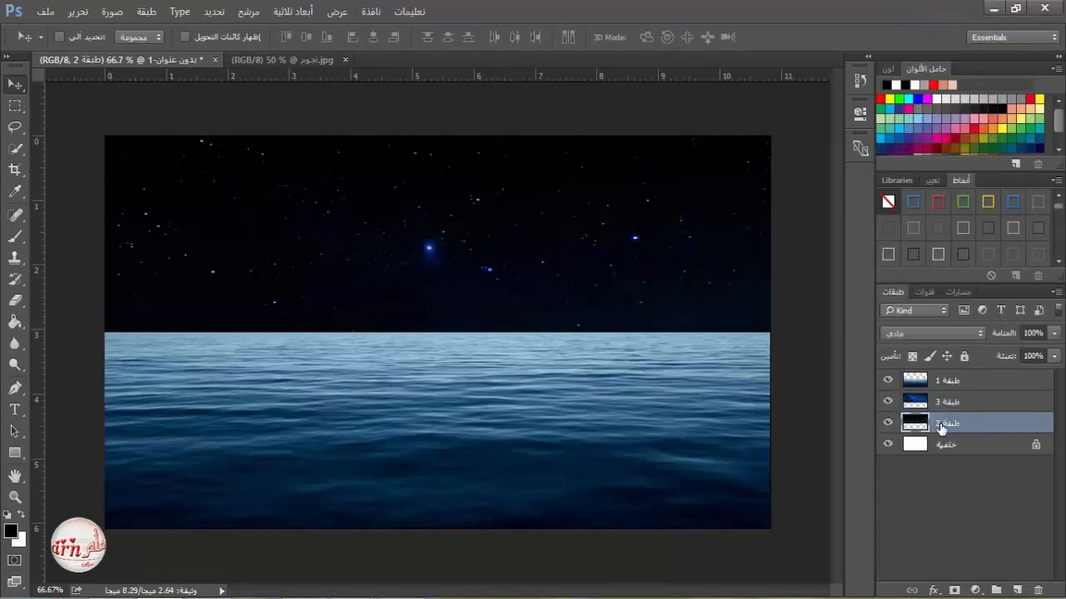
pyautogui.click(1054, 333)
pyautogui.moveTo(966, 356); pyautogui.dragTo(1029, 360)
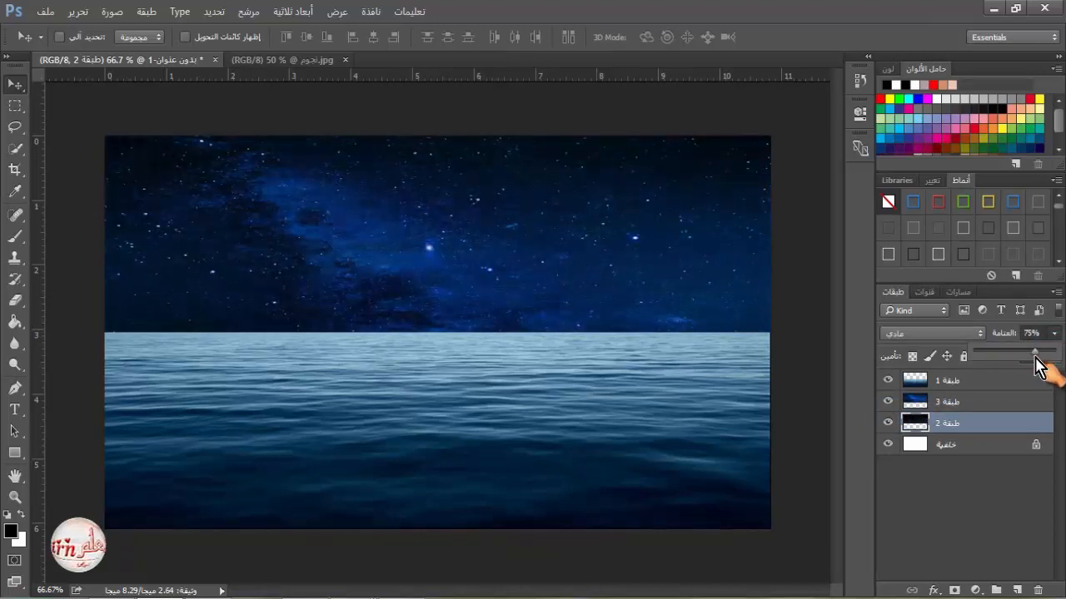
# Compare the sky with the star layers hidden and shown, and close the نجوم.jpg source photo
pyautogui.click(888, 422)
pyautogui.click(887, 423)
pyautogui.click(888, 423)
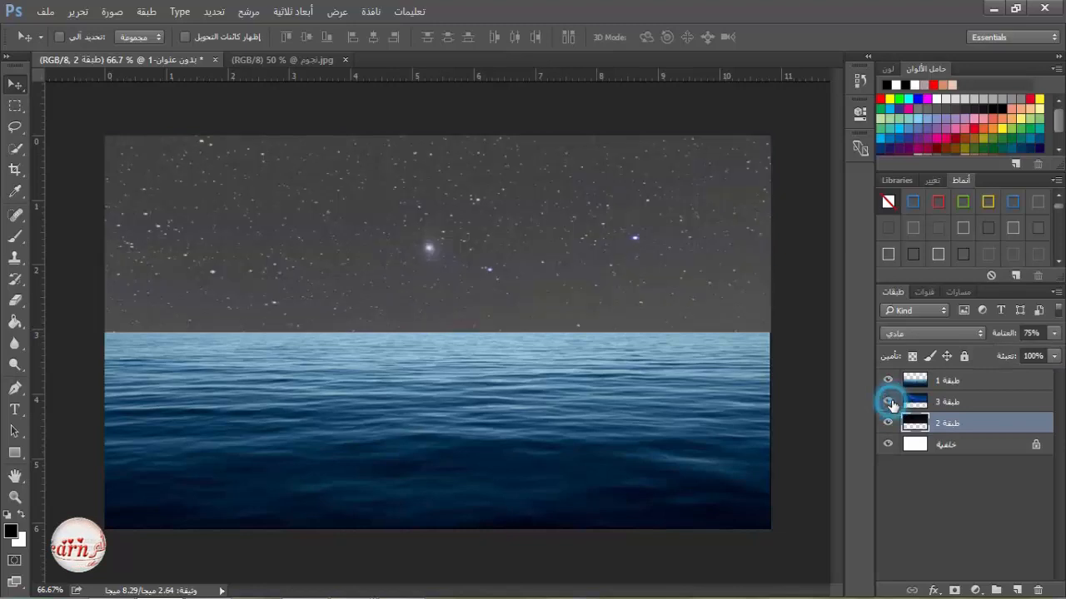
pyautogui.click(887, 423)
pyautogui.click(346, 61)
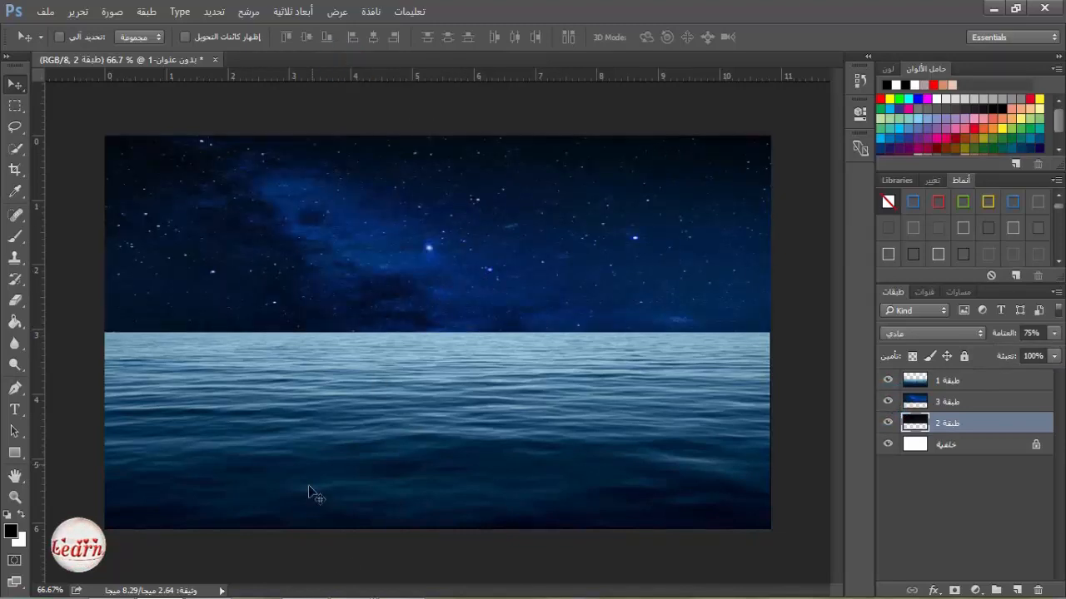
# Bring the moon image قمر into the composition above the horizon and move its layer to the top of the layer stack
pyautogui.click(298, 597)
pyautogui.click(775, 531)
pyautogui.rightClick(713, 398)
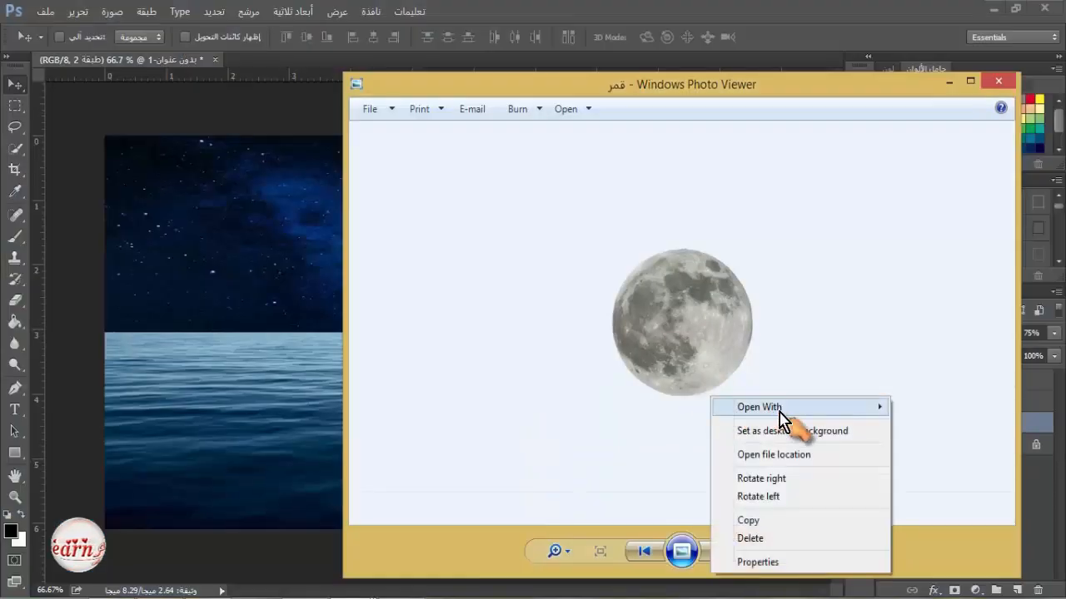
pyautogui.moveTo(778, 407)
pyautogui.click(575, 461)
pyautogui.moveTo(447, 328); pyautogui.dragTo(395, 267)
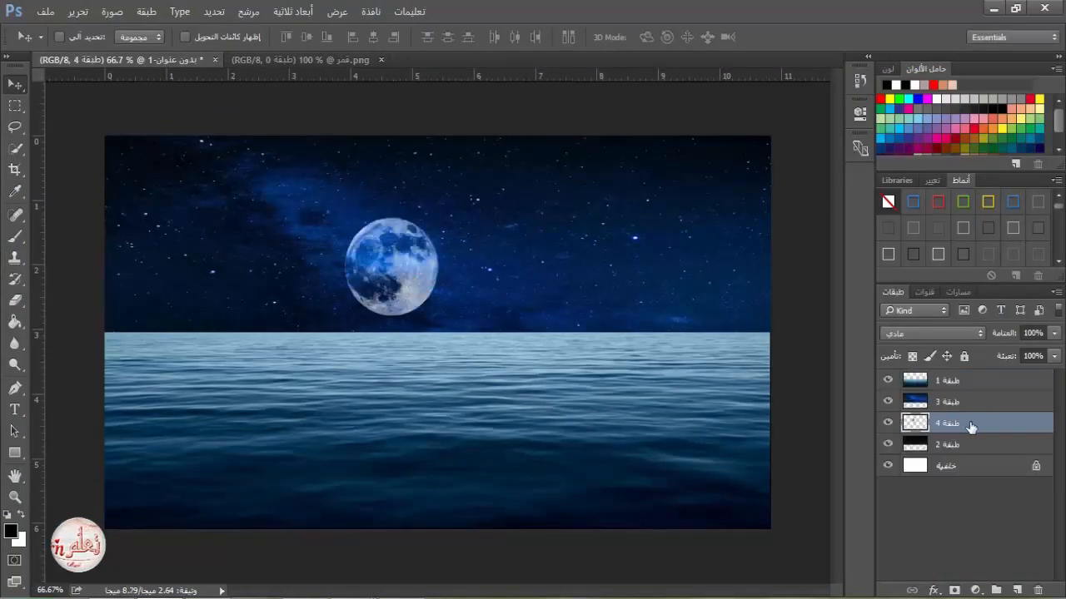
pyautogui.moveTo(971, 427); pyautogui.dragTo(957, 378)
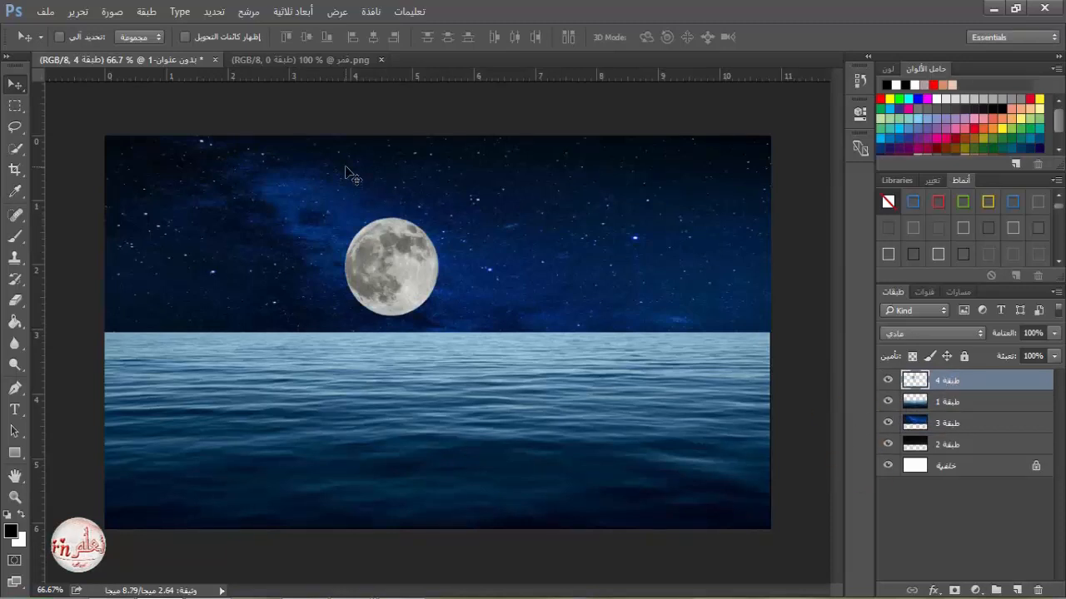
# Free-transform the moon layer proportionally to 320.69% and place it against the canvas's upper edge, overlapping the sea
pyautogui.click(83, 12)
pyautogui.click(275, 312)
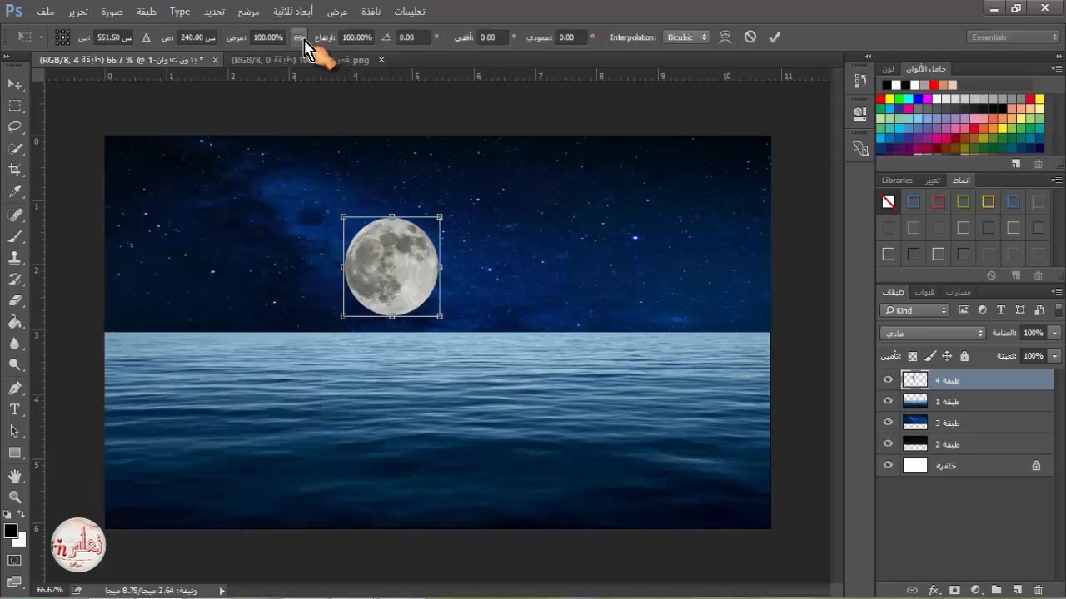
pyautogui.moveTo(440, 317); pyautogui.dragTo(645, 511)
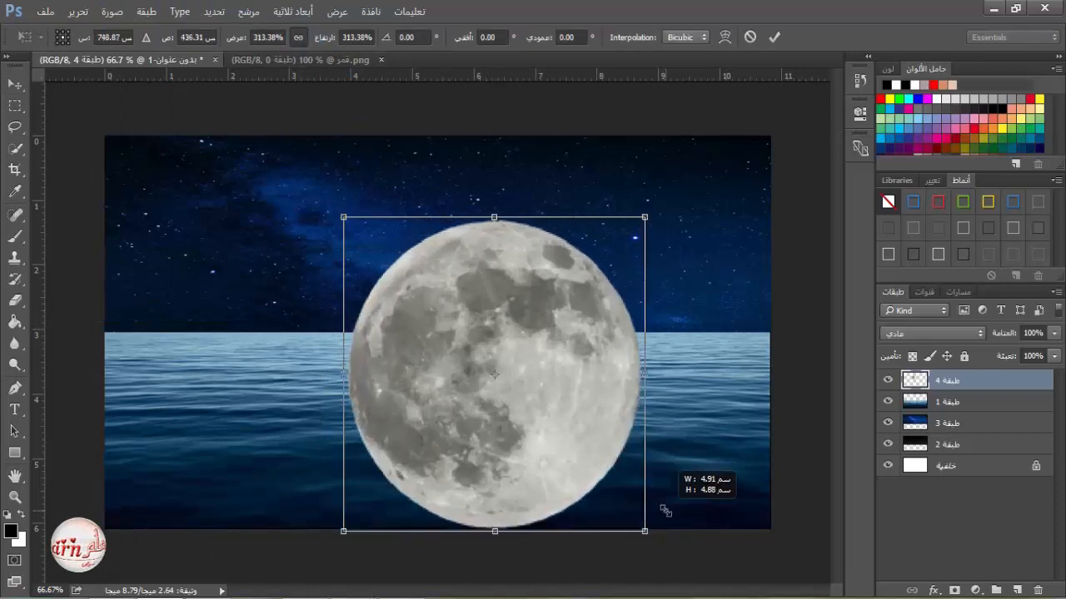
pyautogui.moveTo(511, 366); pyautogui.dragTo(492, 317)
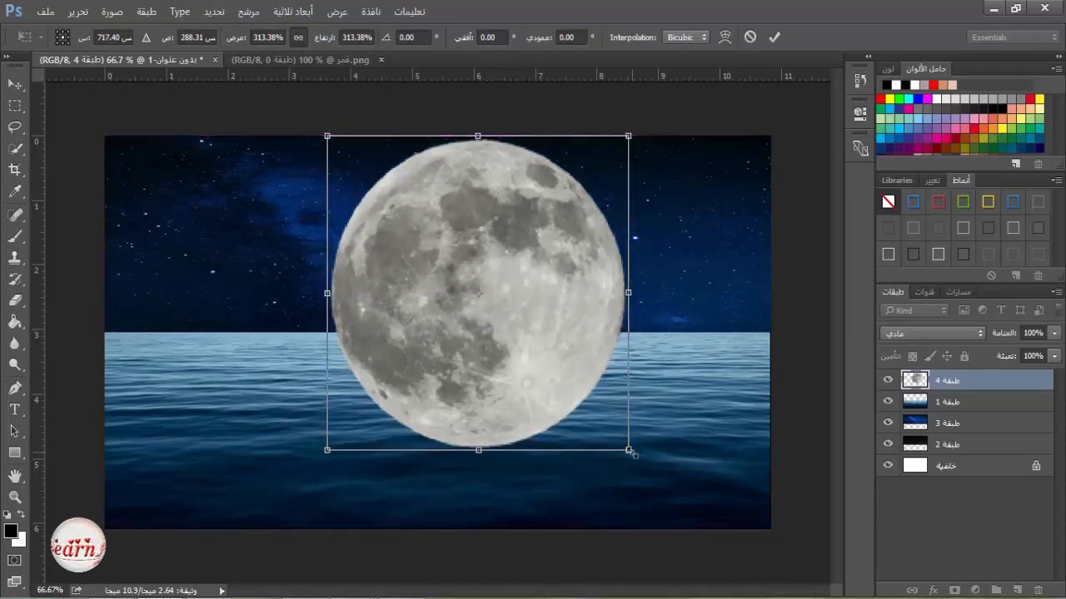
pyautogui.moveTo(626, 450); pyautogui.dragTo(635, 457)
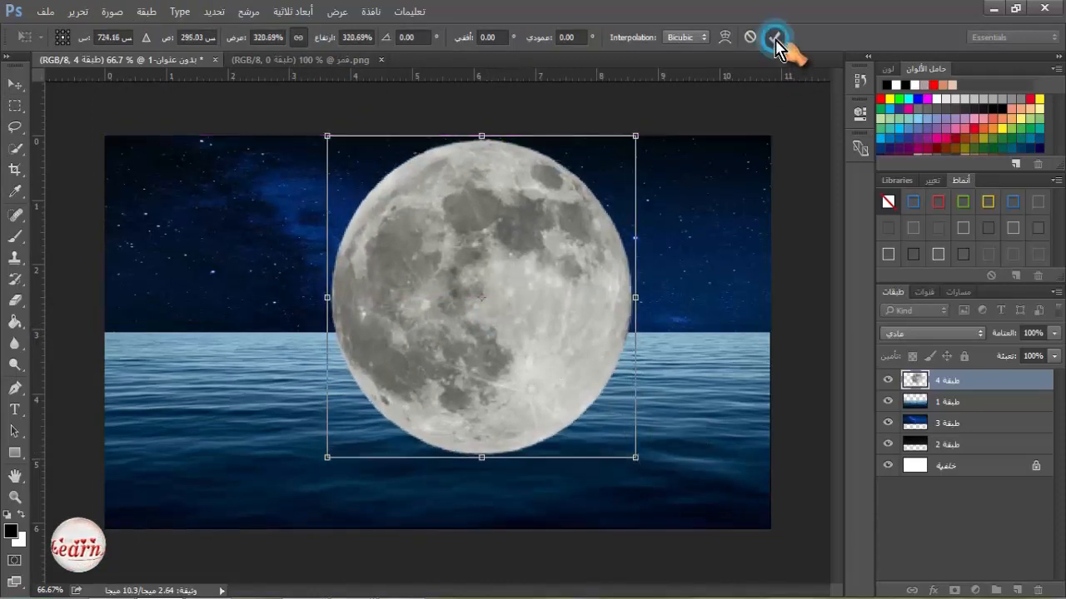
pyautogui.click(775, 38)
# Squash the sea layer from its upper edge so the horizon lies about 3.5 cm below the canvas's upper edge
pyautogui.click(920, 402)
pyautogui.click(888, 402)
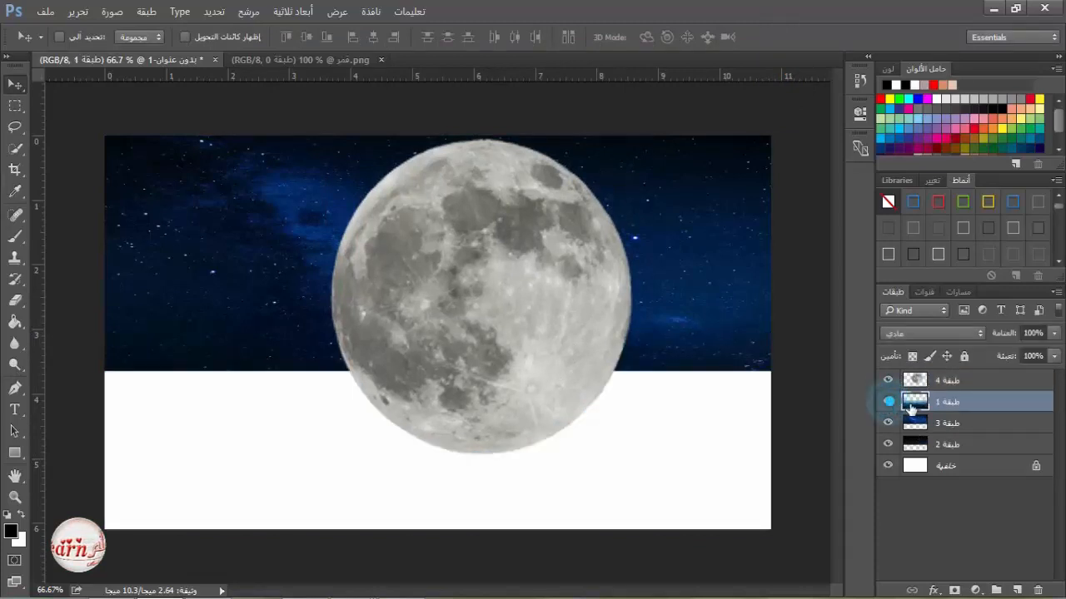
pyautogui.click(888, 402)
pyautogui.click(77, 12)
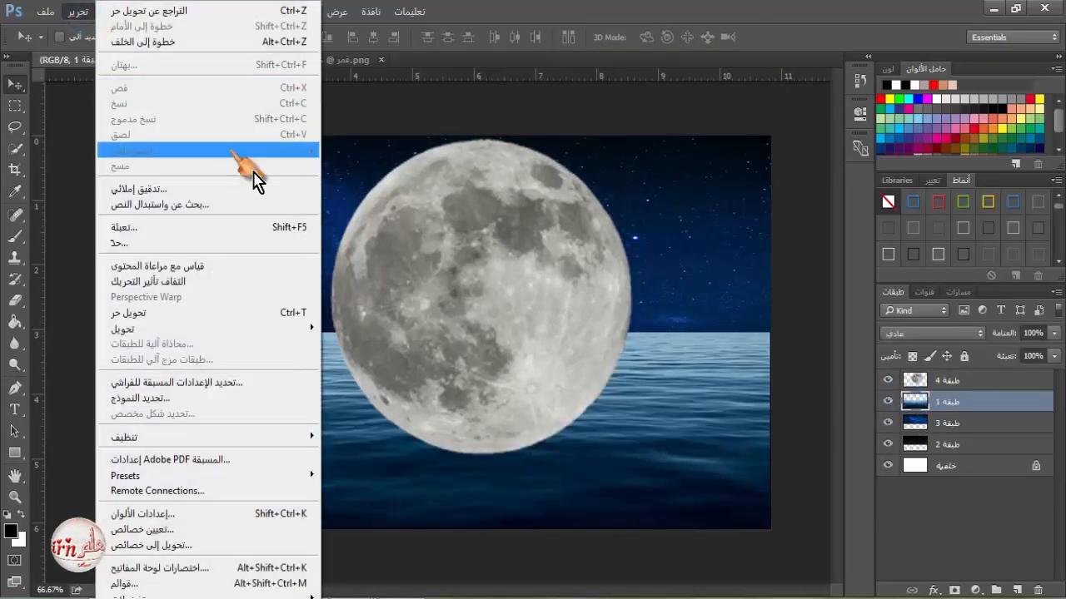
pyautogui.click(300, 309)
pyautogui.rightClick(454, 388)
pyautogui.click(498, 221)
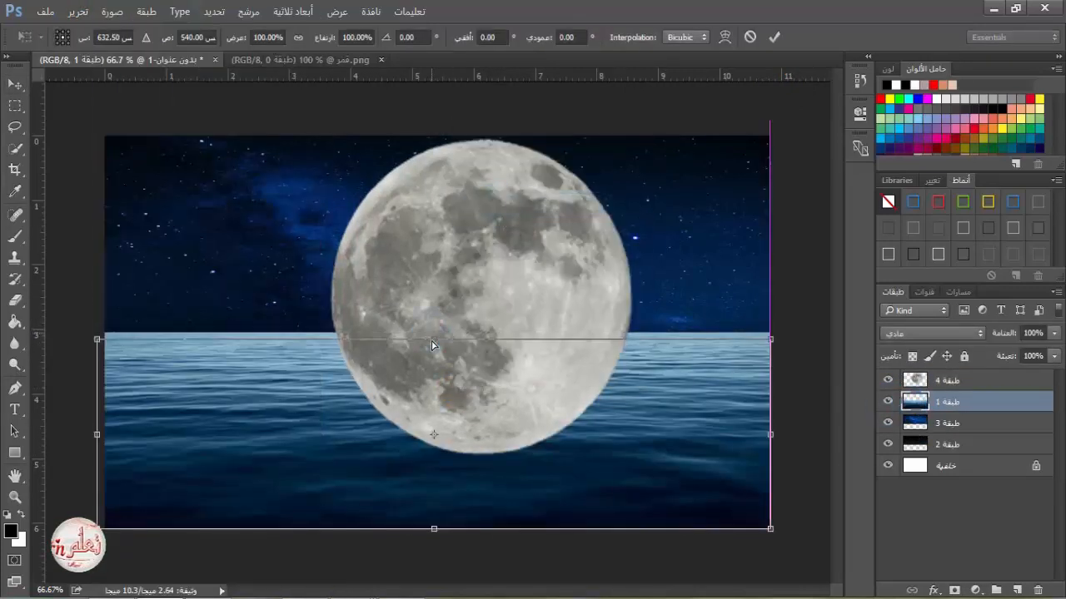
pyautogui.moveTo(434, 333); pyautogui.dragTo(438, 363)
pyautogui.click(774, 38)
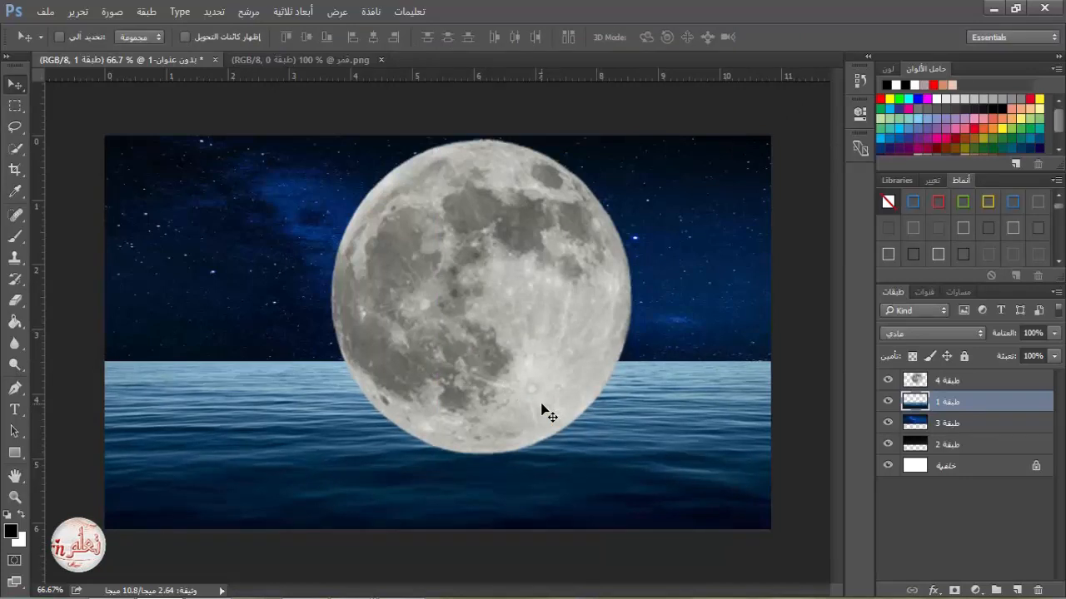
# Duplicate the moon layer, setting the copy's blend mode to التفادي الخطي (إضافة) and its fill to 77%
pyautogui.moveTo(968, 383); pyautogui.dragTo(1017, 590)
pyautogui.click(944, 333)
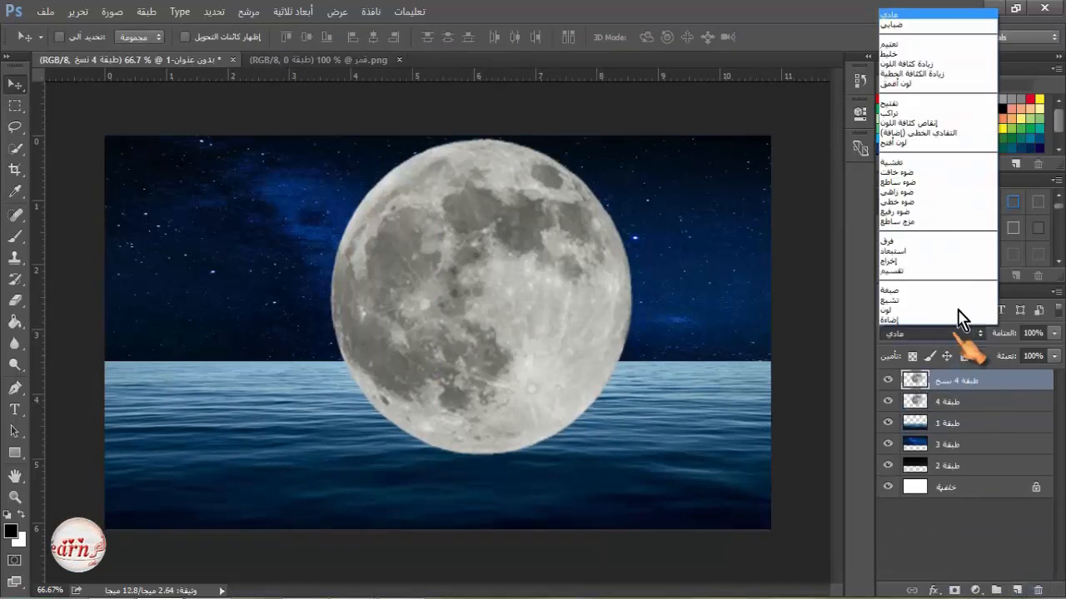
pyautogui.click(953, 133)
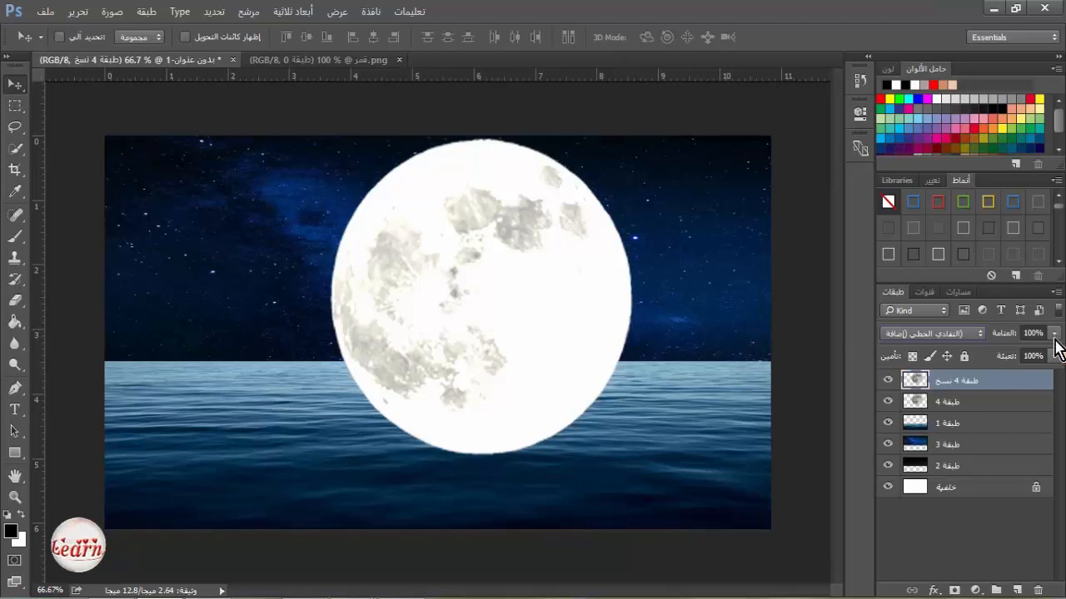
pyautogui.moveTo(1054, 356); pyautogui.dragTo(1029, 385)
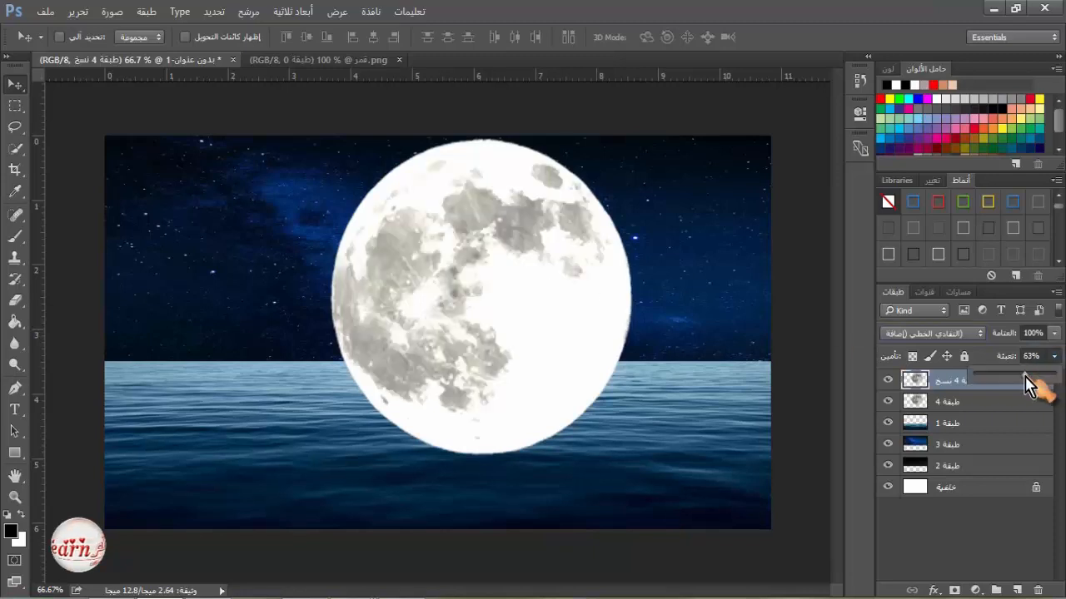
pyautogui.moveTo(1042, 373)
pyautogui.mouseDown()
pyautogui.moveTo(1036, 355)
pyautogui.moveTo(1063, 357)
pyautogui.moveTo(1040, 384)
pyautogui.mouseUp()
pyautogui.click(1059, 334)
# Lower the original moon layer's fill to 83% and merge it with the copy, comparing the merged moon hidden and shown
pyautogui.click(999, 397)
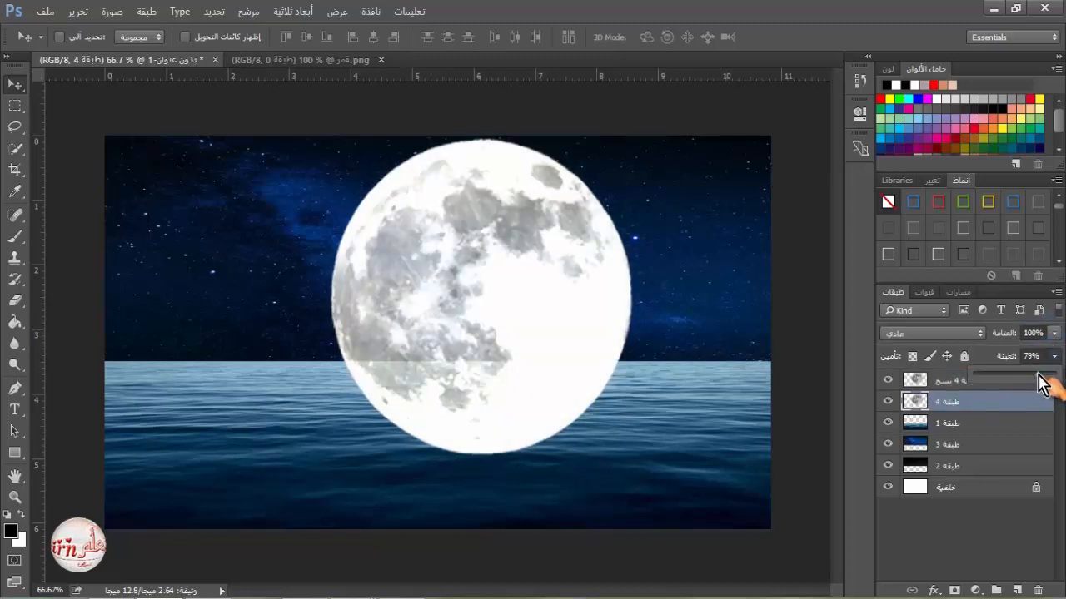
pyautogui.click(966, 382)
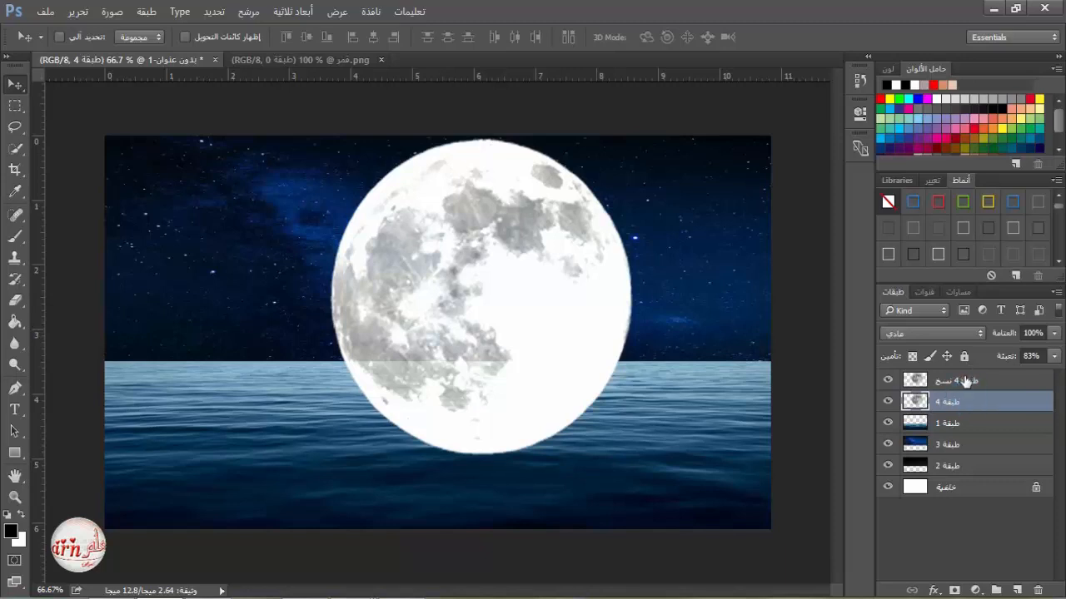
pyautogui.keyDown('shift'); pyautogui.click(987, 381); pyautogui.keyUp('shift')
pyautogui.rightClick(984, 381)
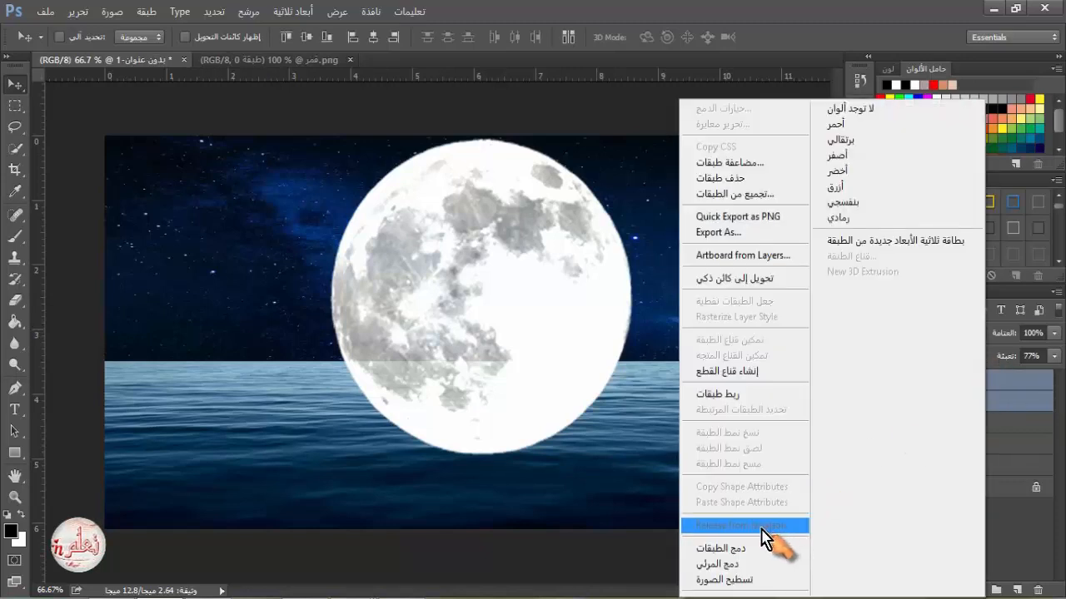
pyautogui.click(736, 553)
pyautogui.click(888, 380)
pyautogui.click(887, 380)
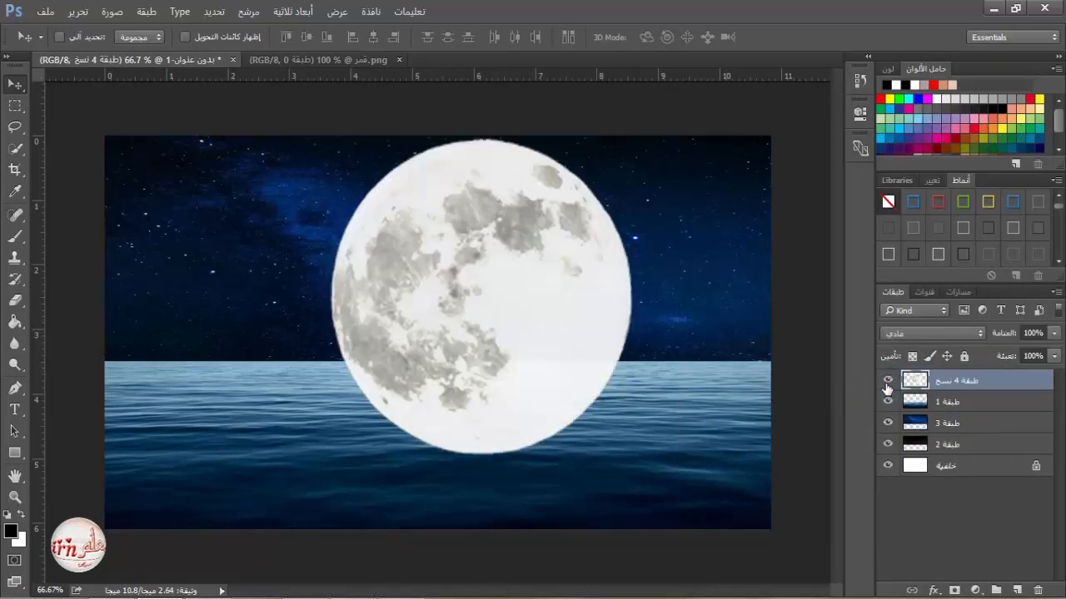
pyautogui.click(887, 380)
pyautogui.click(887, 381)
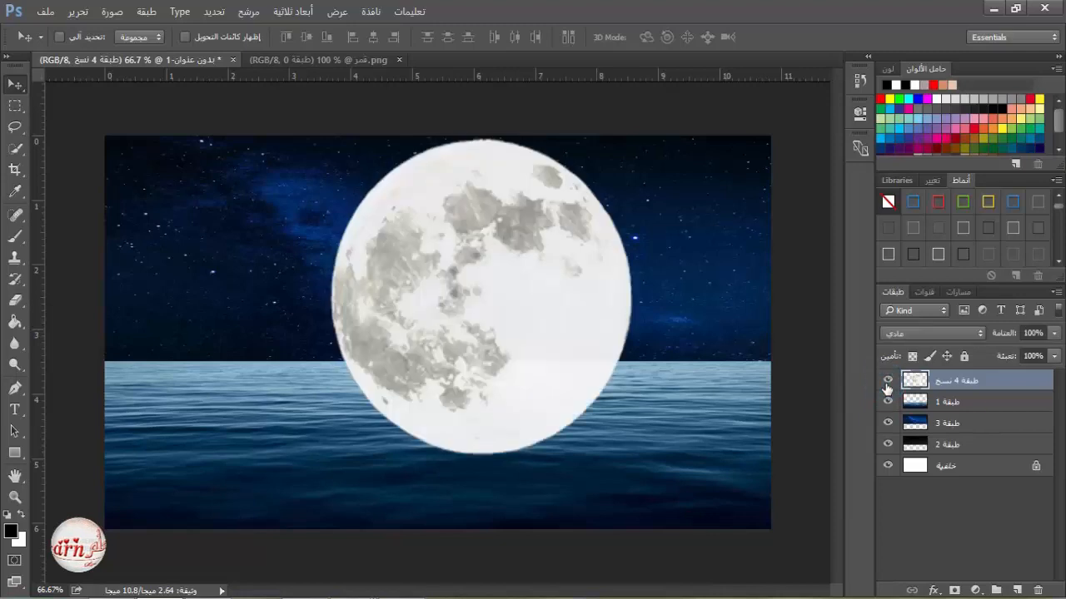
# Convert the merged moon layer to a smart object and apply a Gaussian Blur (تمويه ضبابي) with a radius of 0.8 pixels
pyautogui.rightClick(979, 383)
pyautogui.click(815, 314)
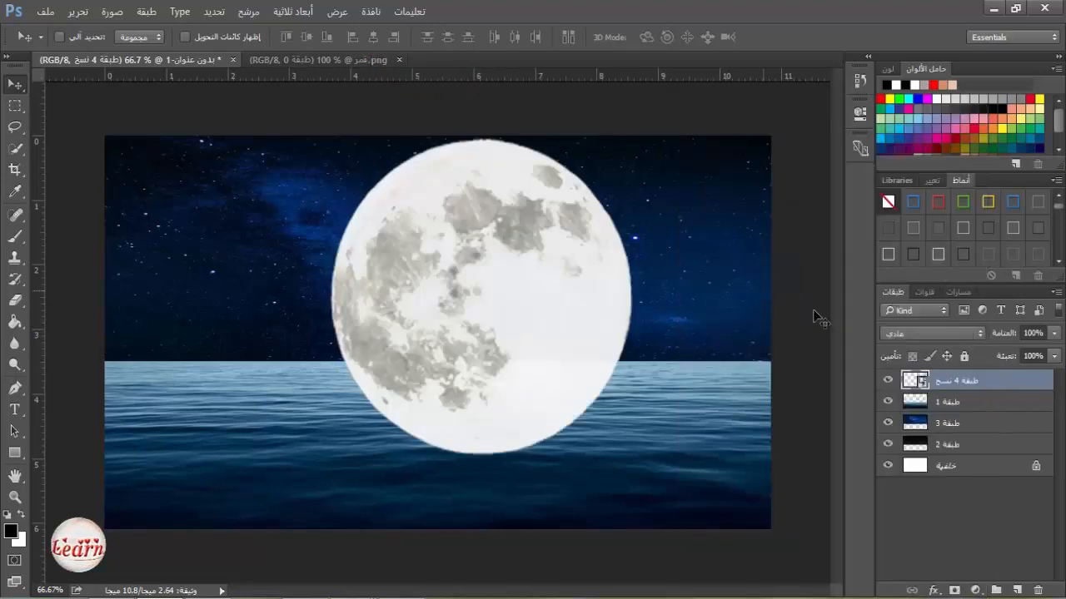
pyautogui.click(248, 13)
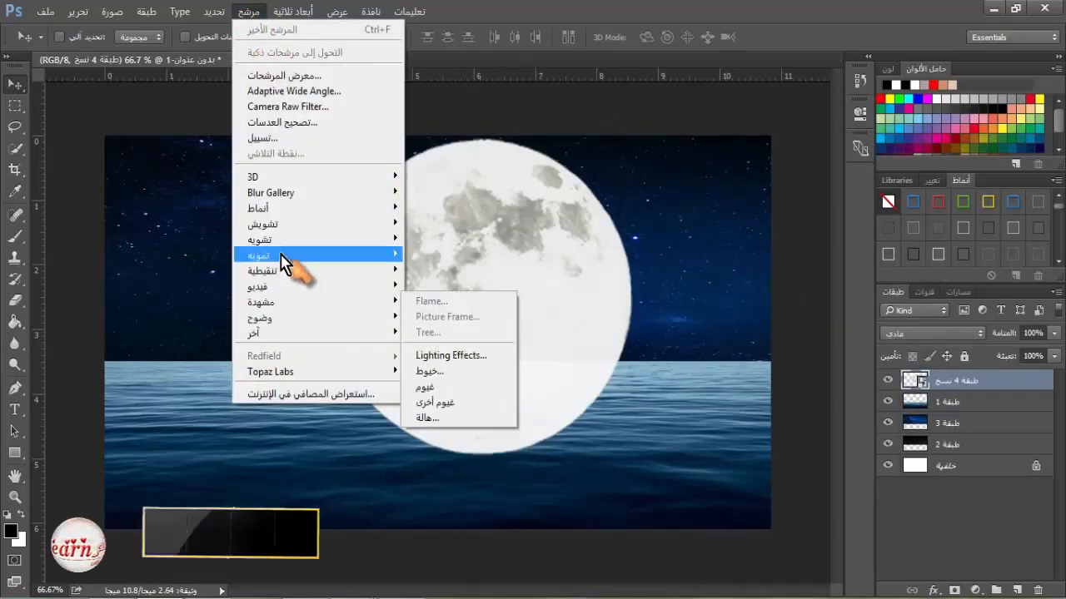
pyautogui.click(470, 396)
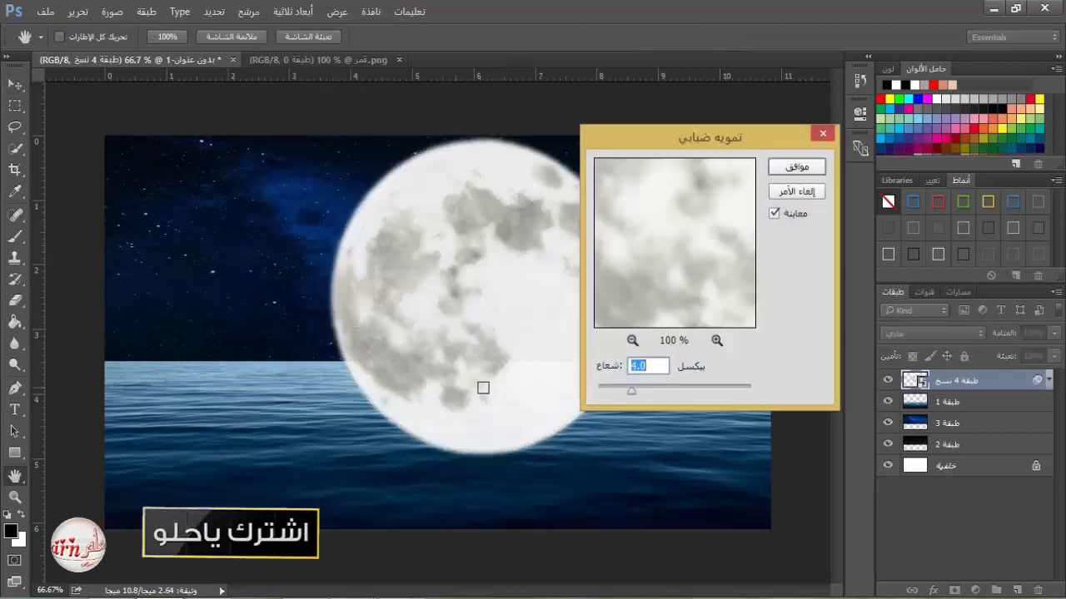
pyautogui.click(616, 386)
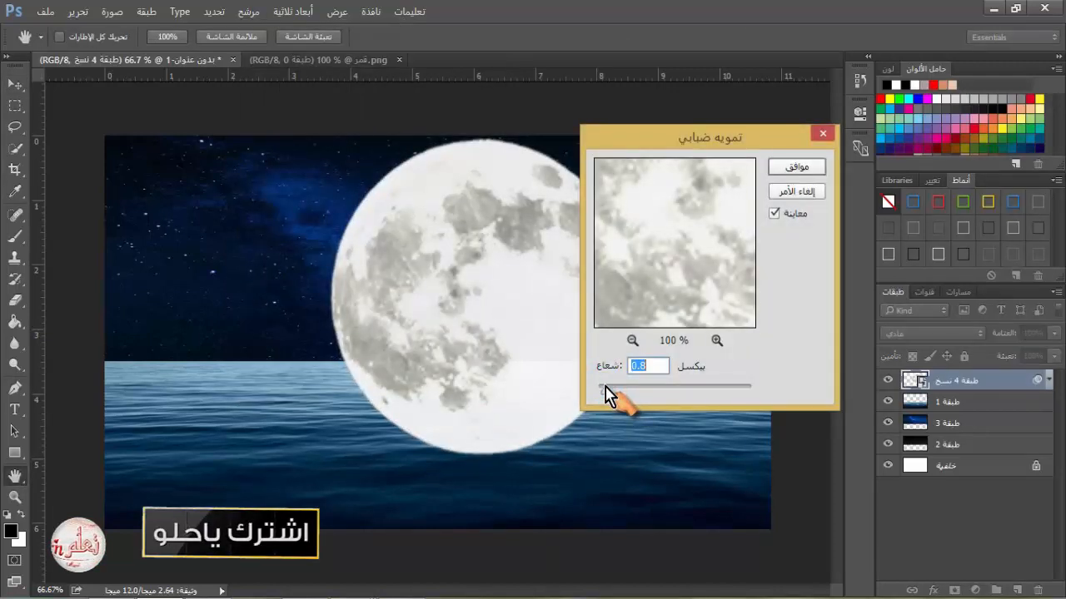
pyautogui.click(775, 215)
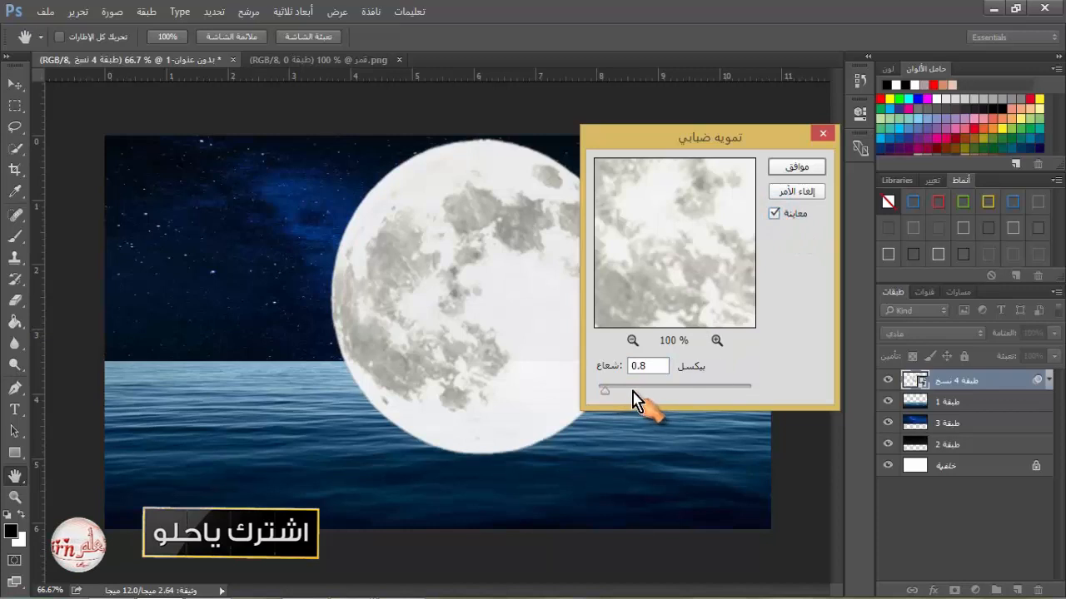
pyautogui.click(797, 167)
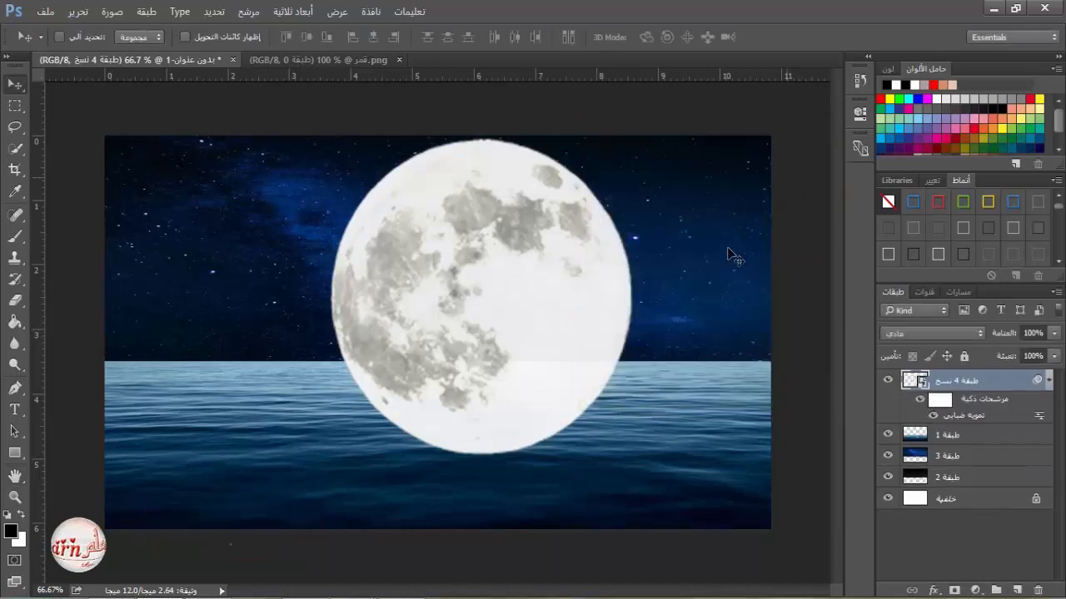
pyautogui.click(1048, 381)
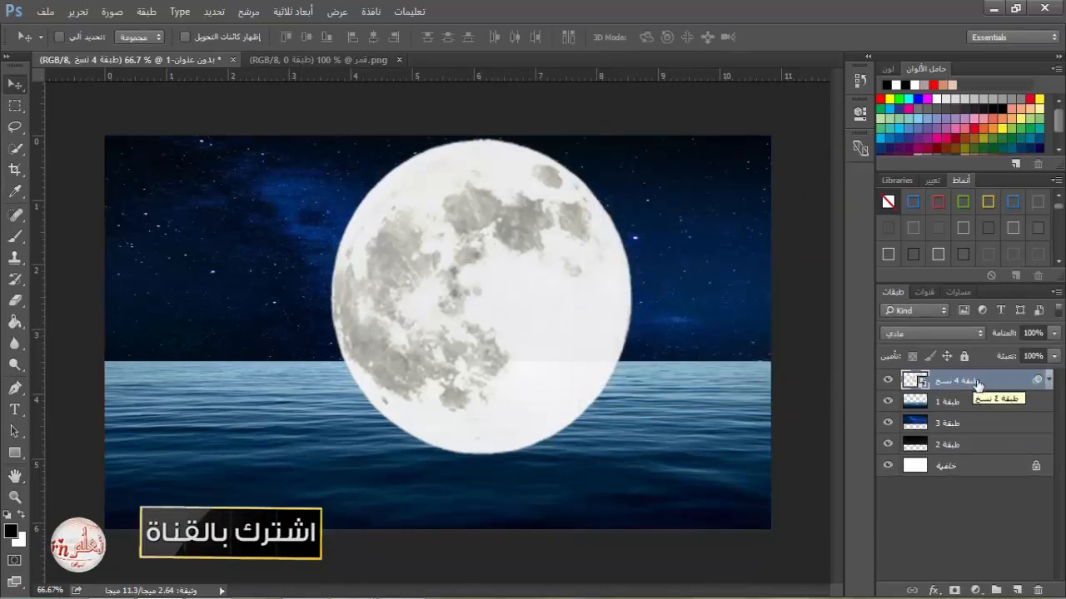
# Duplicate the moon layer with the original hidden, and mask the copy with the inverted outline of the sea layer
pyautogui.moveTo(978, 384); pyautogui.dragTo(1017, 590)
pyautogui.click(887, 403)
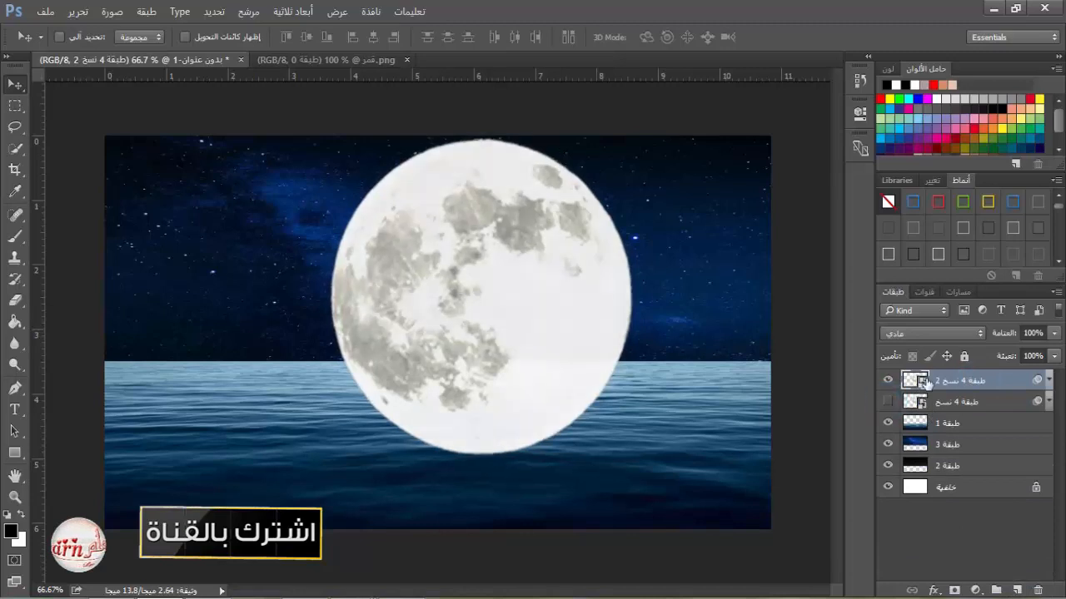
pyautogui.keyDown('ctrl'); pyautogui.click(919, 424); pyautogui.keyUp('ctrl')
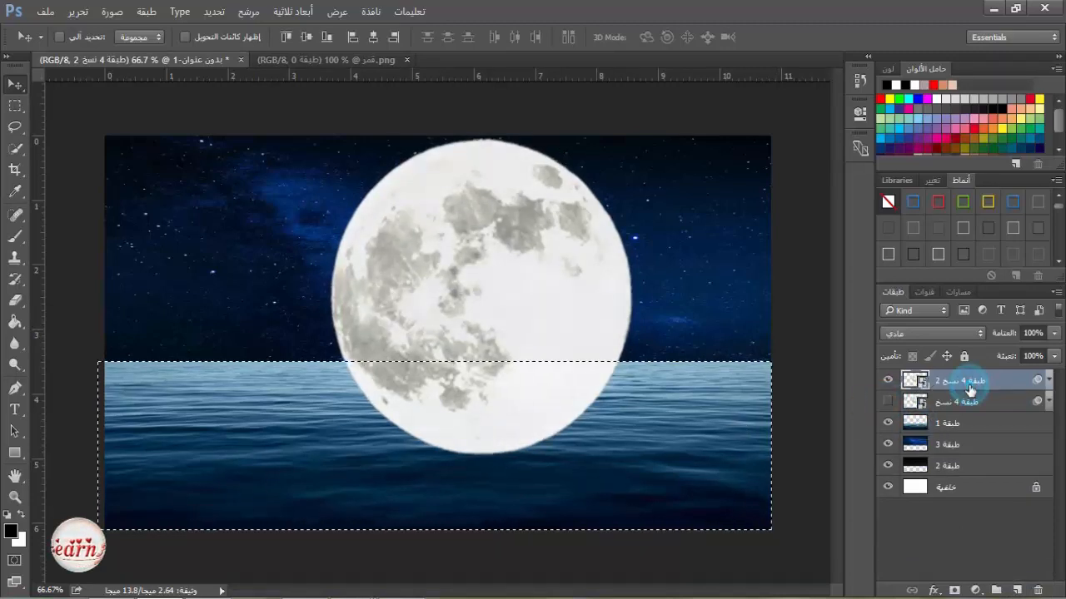
pyautogui.click(955, 591)
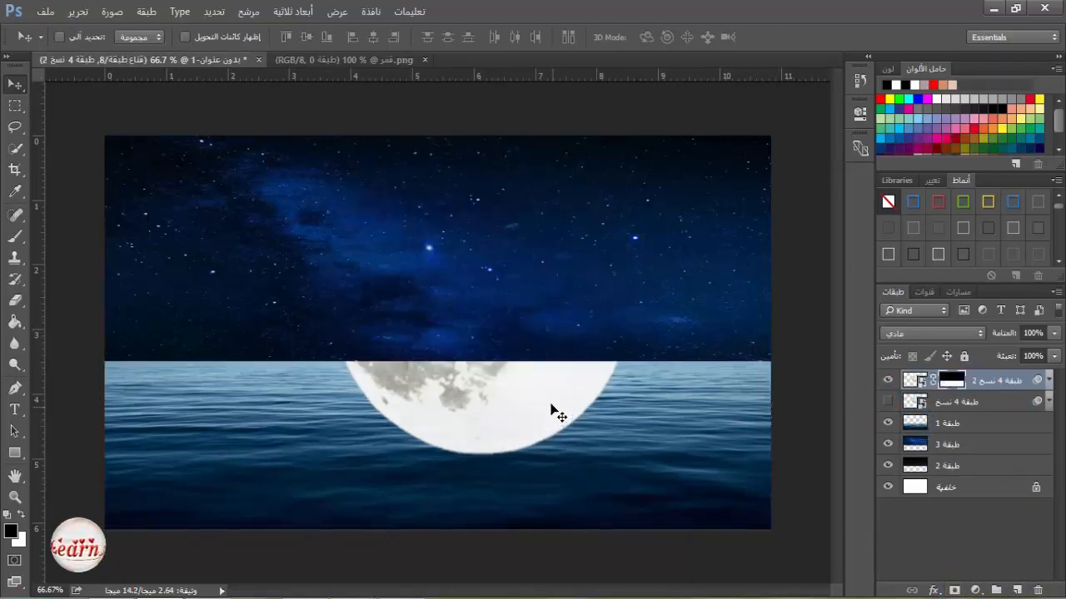
pyautogui.press('ctrl')
pyautogui.hotkey('ctrl', 'i')
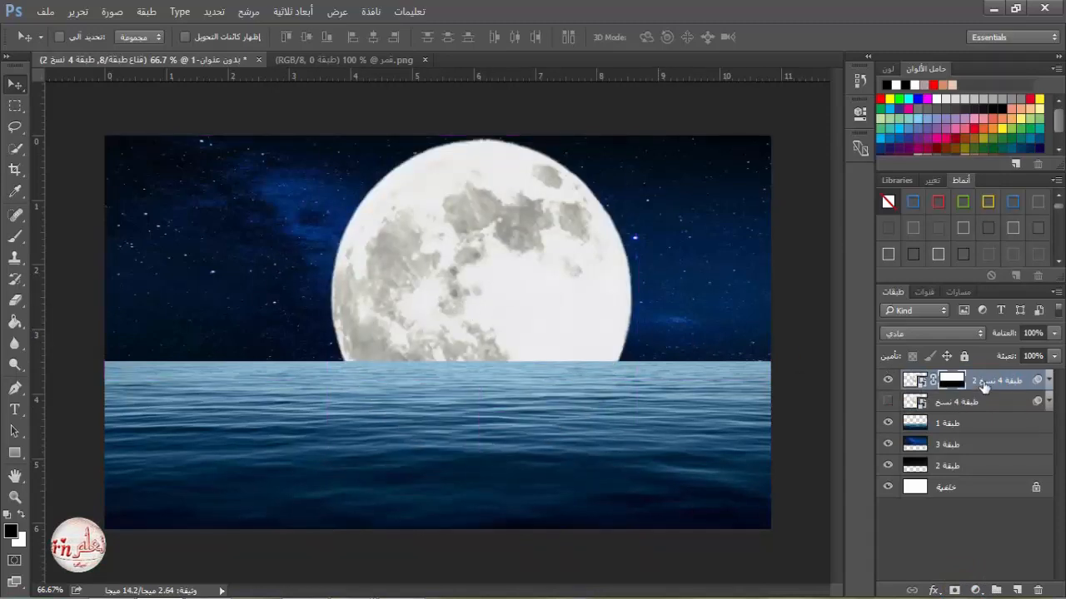
# Show the original moon layer طبقة 4 نسخ again and move it beneath the sea layer
pyautogui.click(889, 403)
pyautogui.click(888, 403)
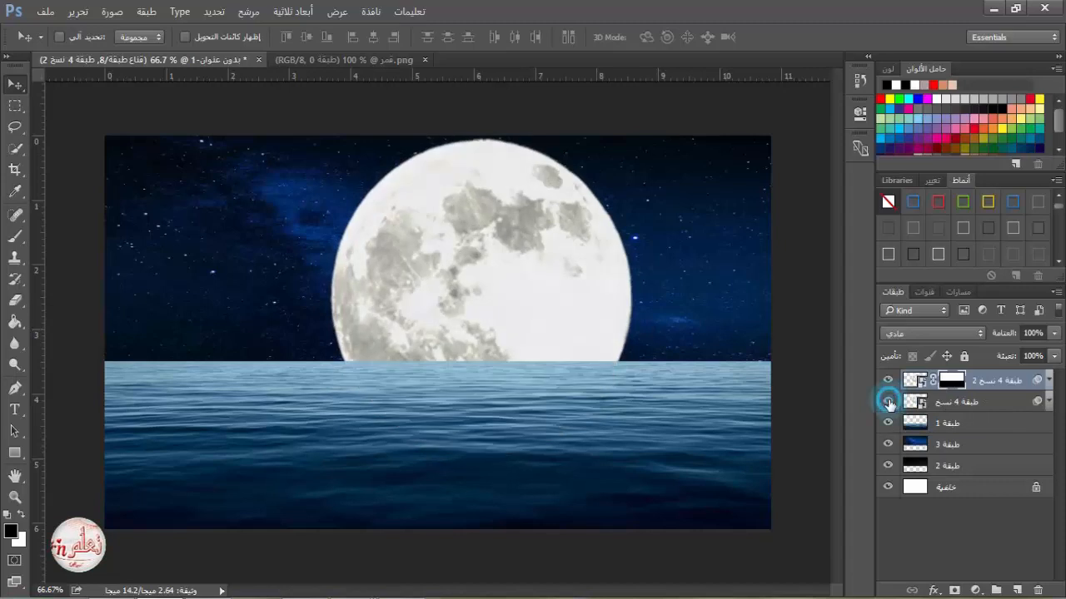
pyautogui.click(888, 403)
pyautogui.click(888, 403)
pyautogui.moveTo(949, 427); pyautogui.dragTo(906, 423)
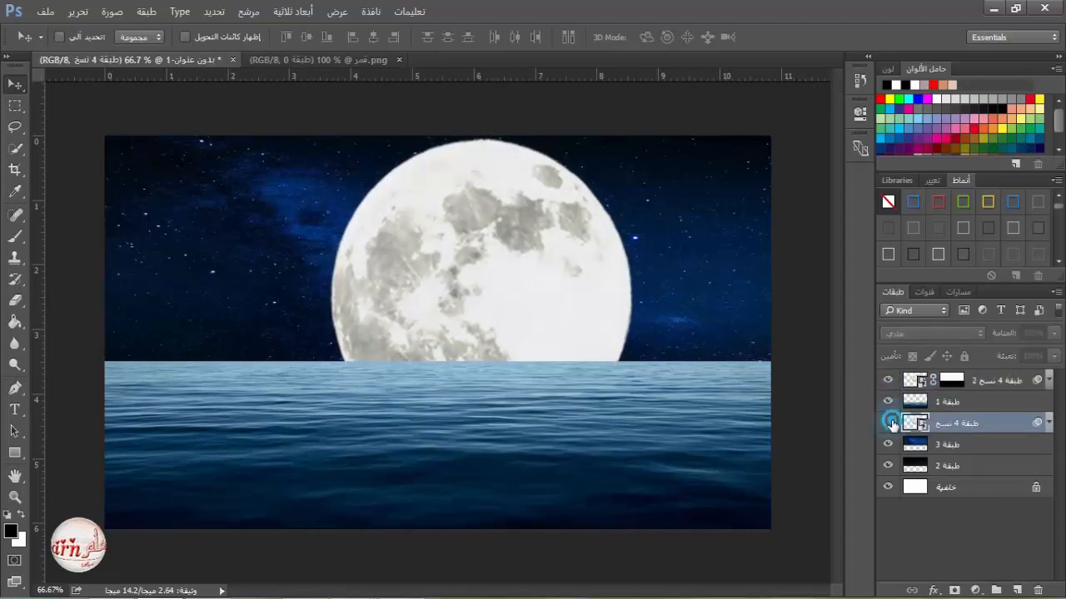
# Flip the masked moon copy vertically and move it down over the sea as a reflection of the moon
pyautogui.click(974, 386)
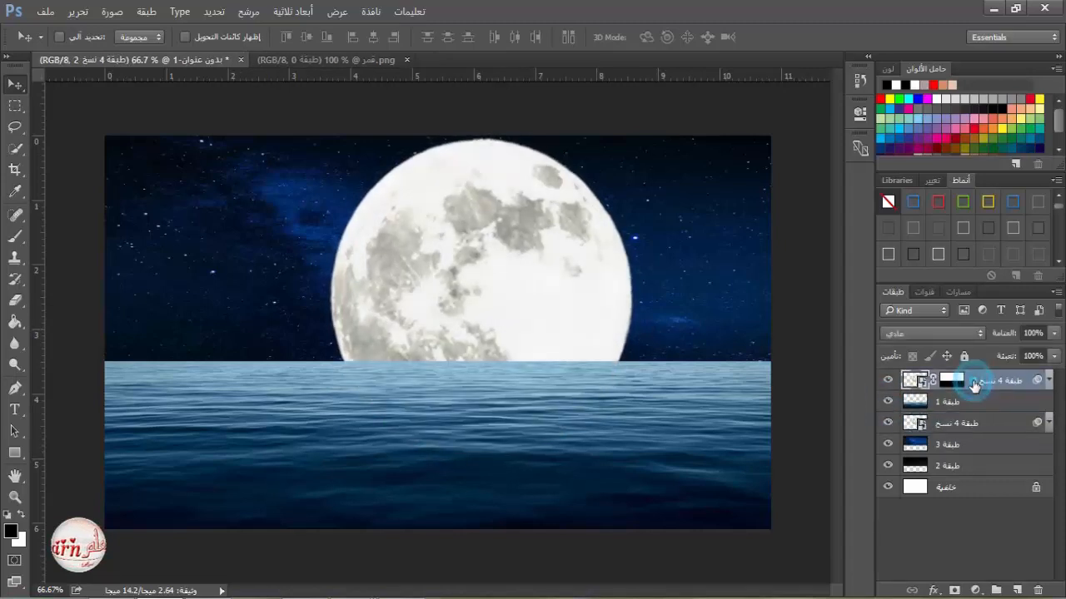
pyautogui.click(77, 12)
pyautogui.click(291, 311)
pyautogui.click(518, 254)
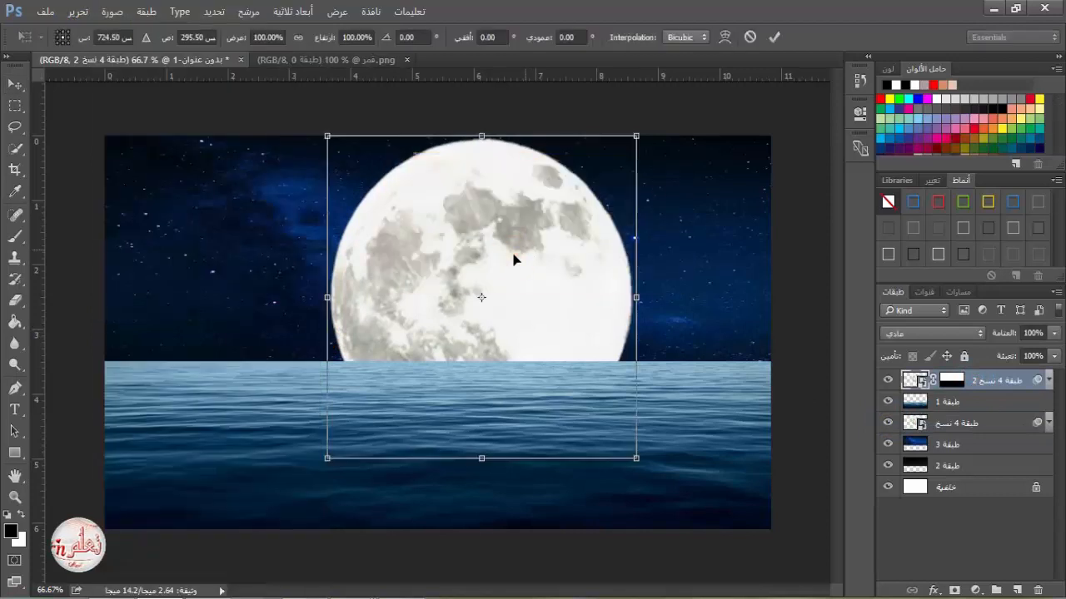
pyautogui.rightClick(511, 263)
pyautogui.click(574, 516)
pyautogui.moveTo(518, 339); pyautogui.dragTo(522, 467)
pyautogui.click(773, 37)
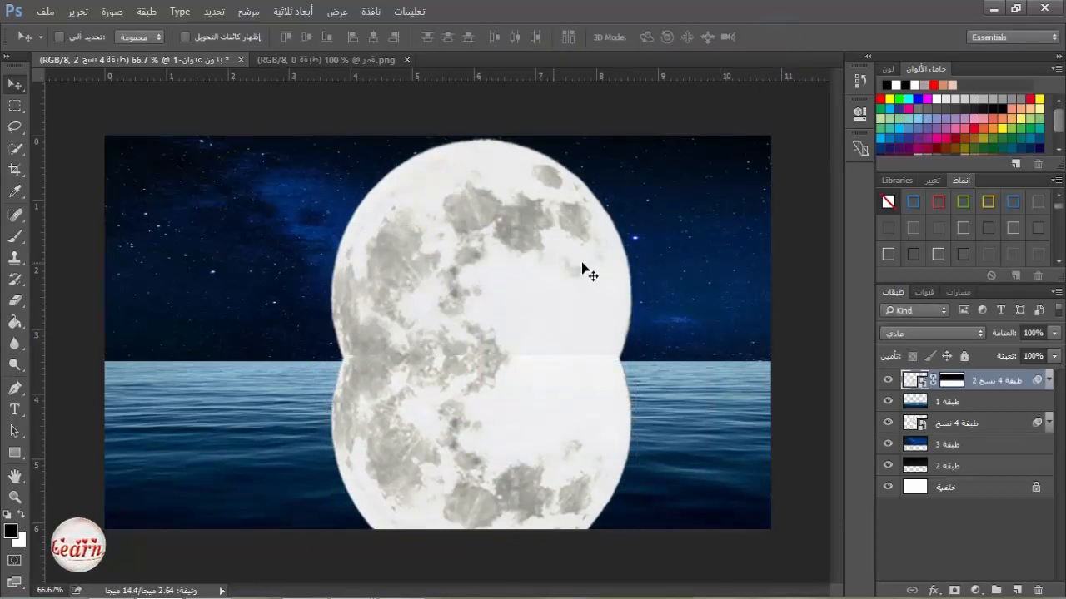
# Scale the reflected moon copy to about 88% with Free Transform and reposition it just below the horizon, centred under the moon
pyautogui.click(77, 12)
pyautogui.click(245, 316)
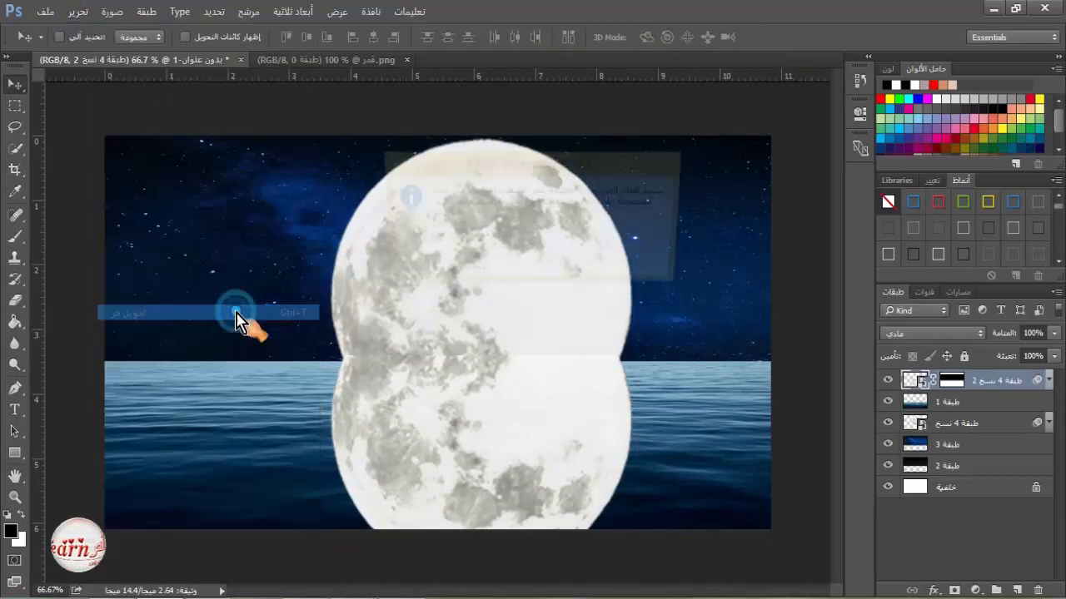
pyautogui.click(536, 244)
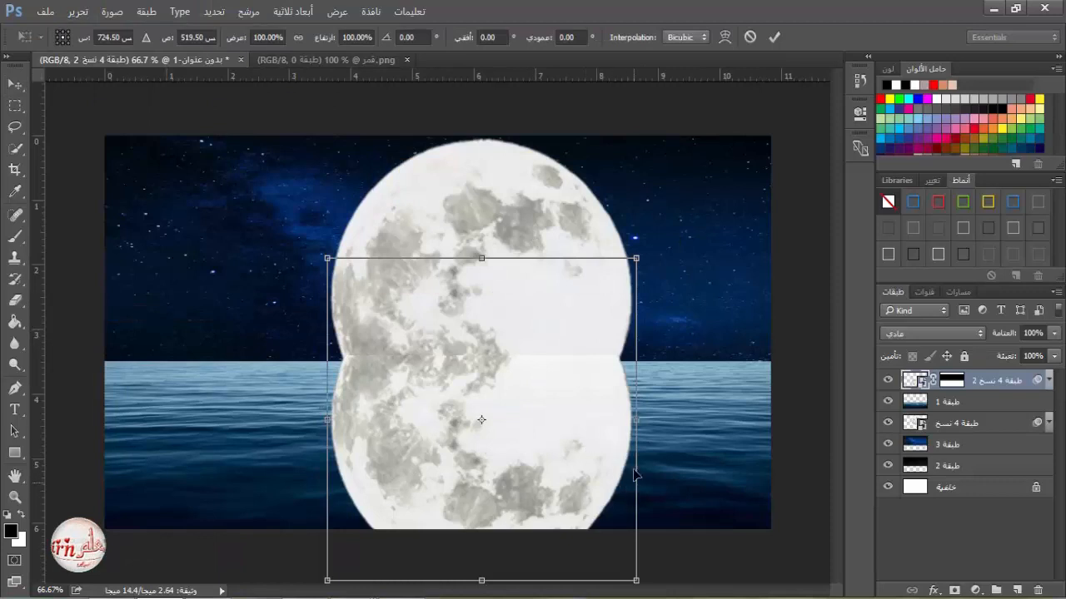
pyautogui.moveTo(638, 574); pyautogui.dragTo(599, 536)
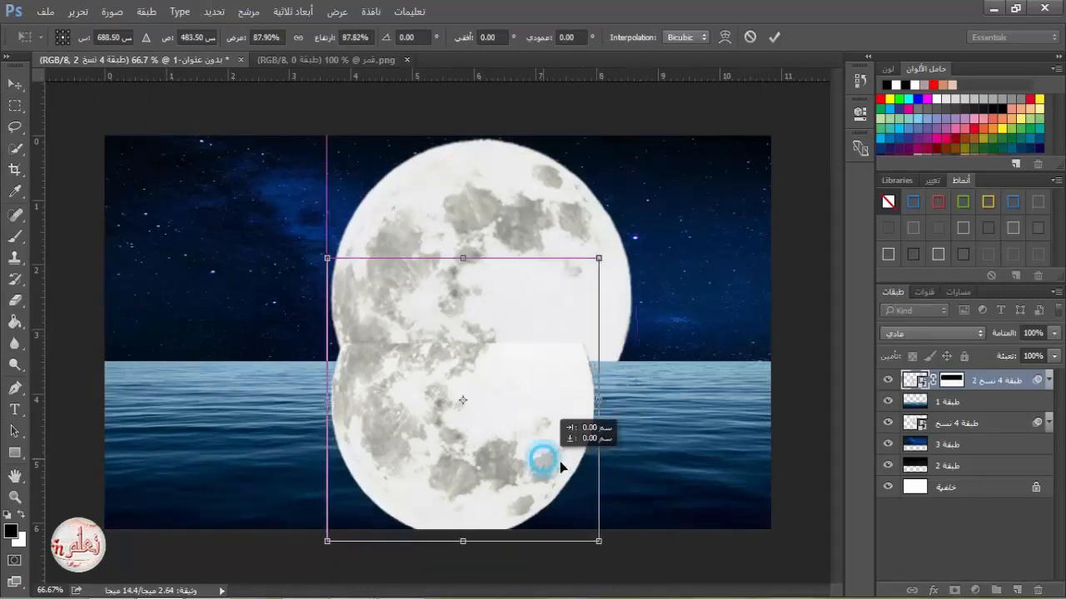
pyautogui.moveTo(546, 462); pyautogui.dragTo(567, 483)
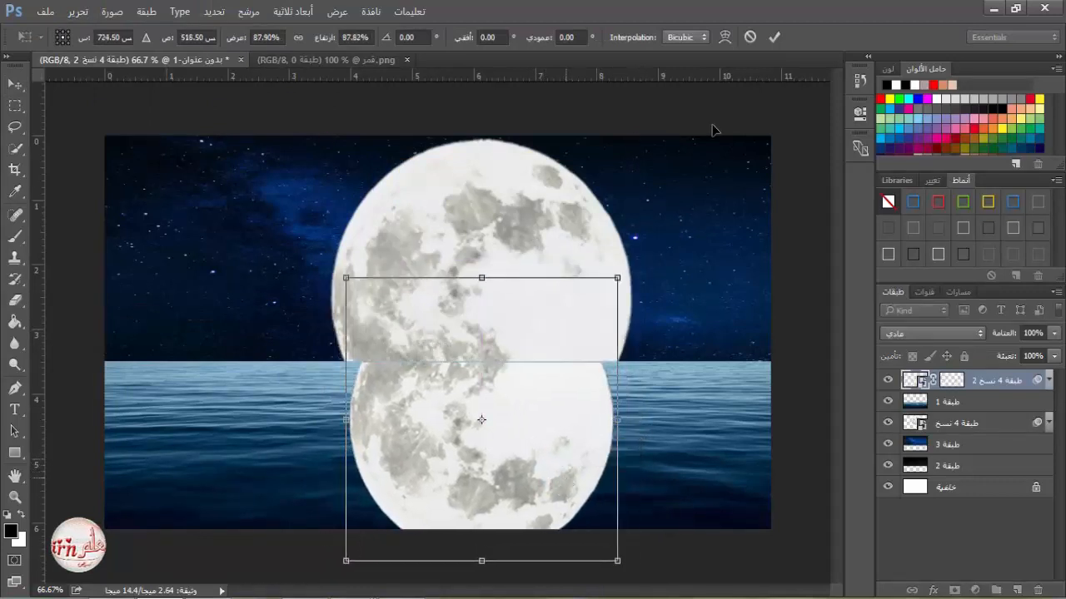
pyautogui.click(775, 36)
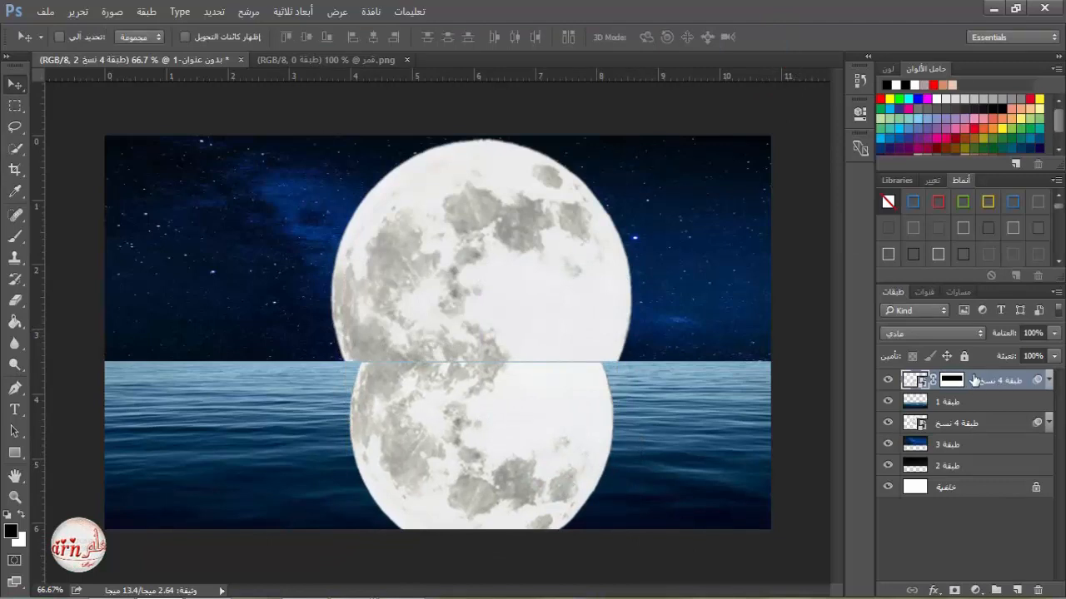
# Convert the reflection layer طبقة 4 نسخ 2 to a smart object and warp its sides outward to nearly match the moon's width
pyautogui.rightClick(975, 379)
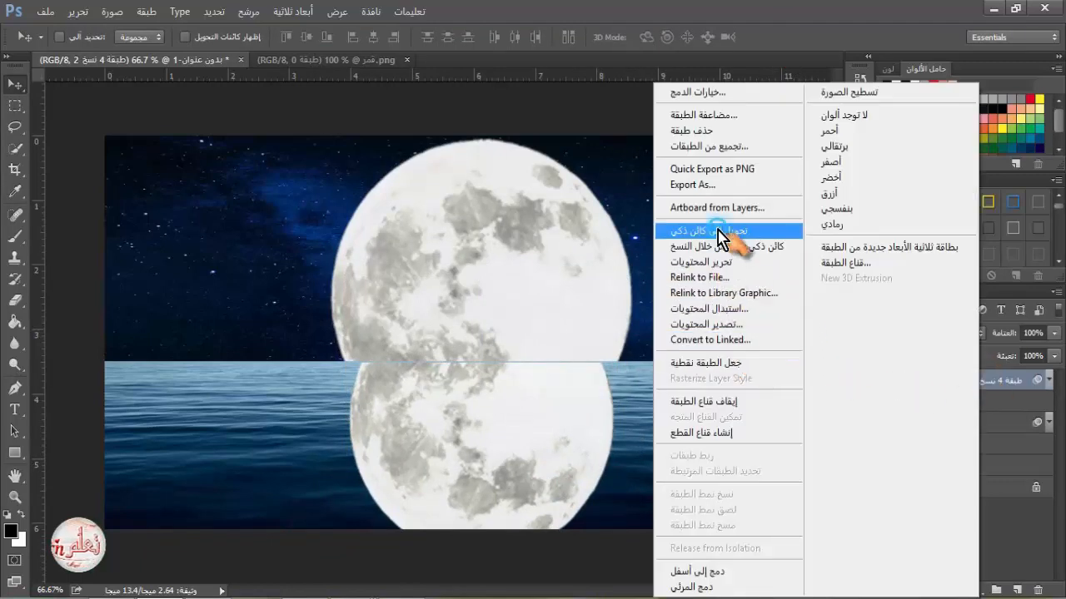
pyautogui.click(719, 238)
pyautogui.click(77, 11)
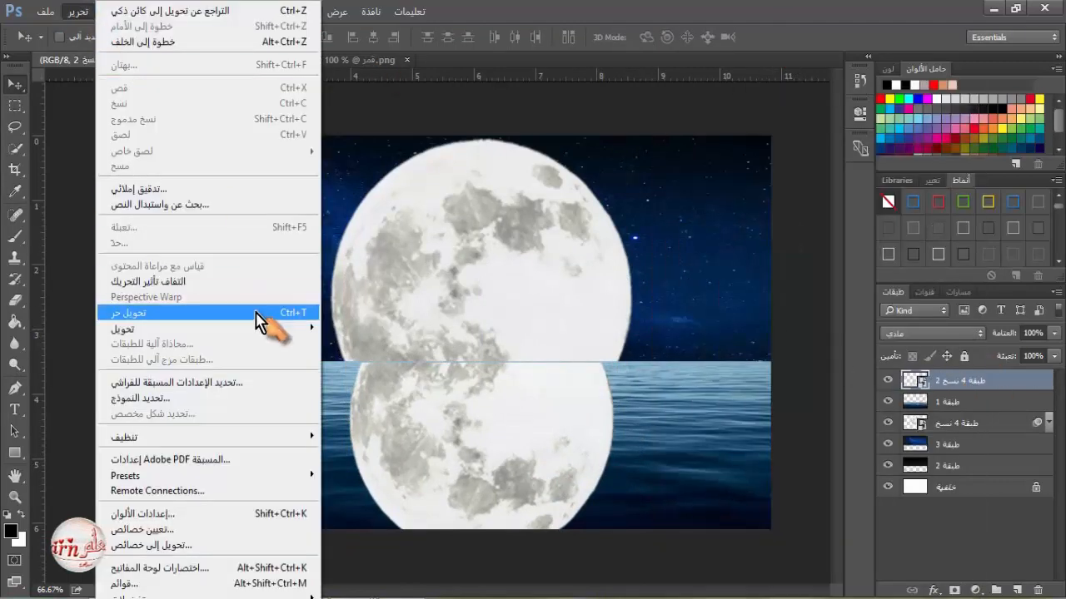
pyautogui.click(271, 323)
pyautogui.rightClick(498, 395)
pyautogui.click(543, 281)
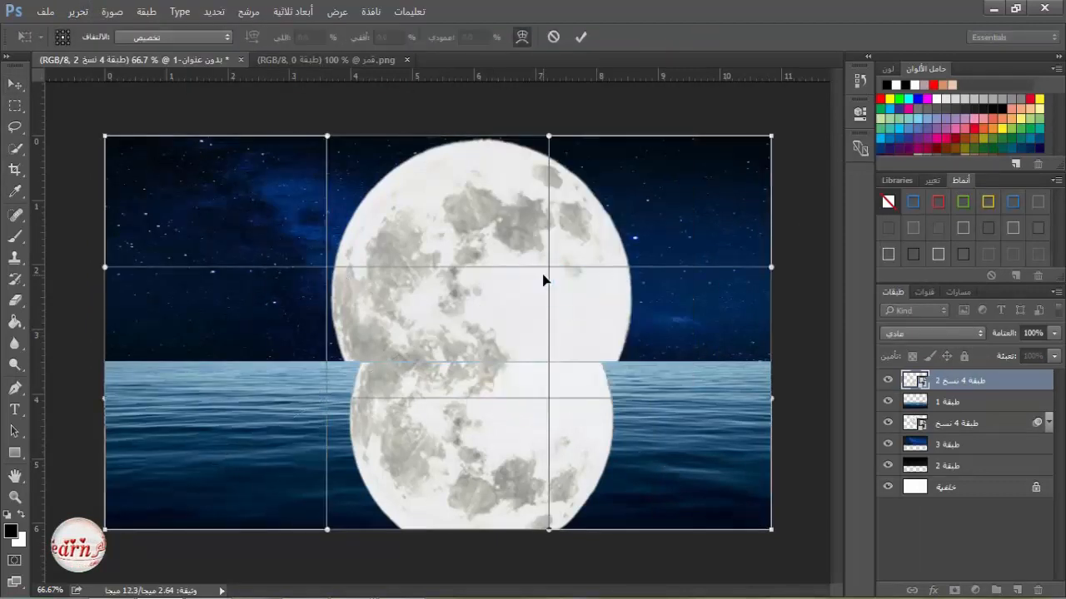
pyautogui.moveTo(773, 402); pyautogui.dragTo(799, 388)
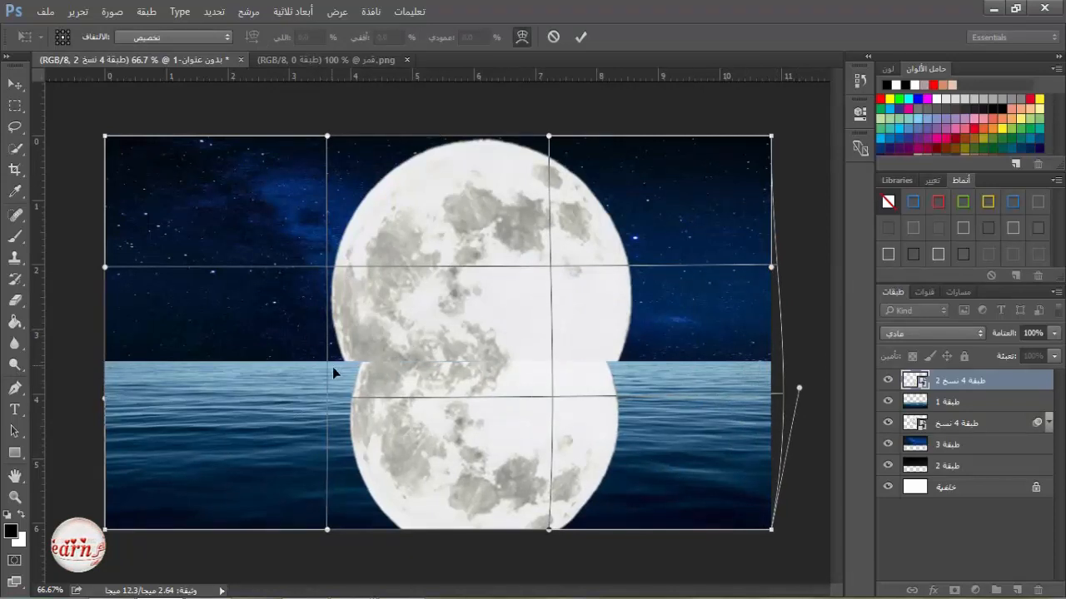
pyautogui.moveTo(333, 370); pyautogui.dragTo(349, 368)
pyautogui.moveTo(599, 372)
pyautogui.mouseDown()
pyautogui.moveTo(615, 376)
pyautogui.moveTo(604, 372)
pyautogui.mouseUp()
pyautogui.moveTo(801, 388); pyautogui.dragTo(860, 392)
pyautogui.moveTo(105, 399); pyautogui.dragTo(61, 401)
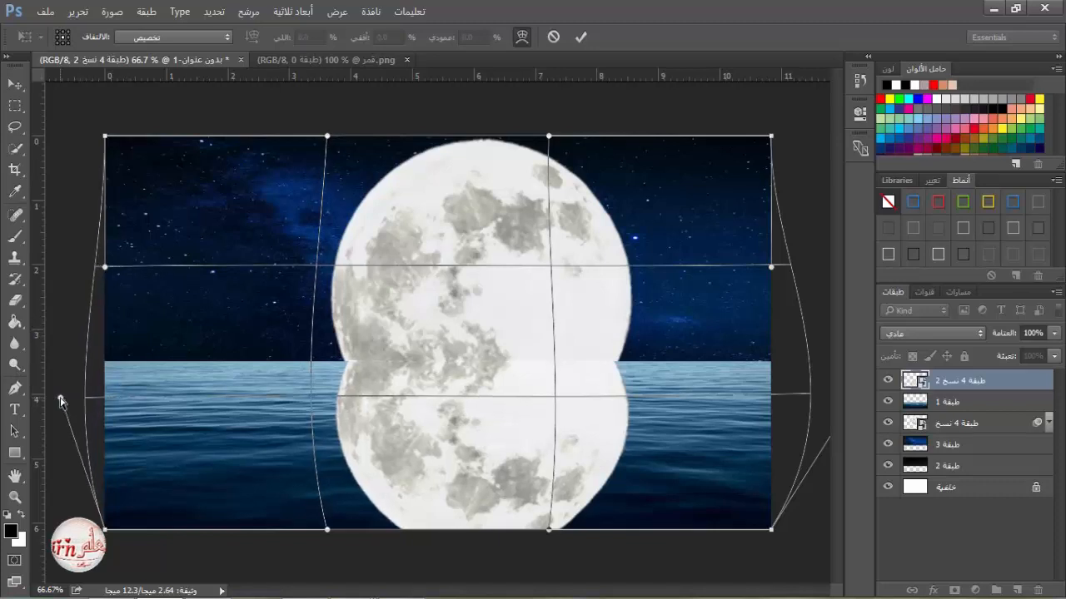
# Warp the reflection's lower edge downward to stretch it past the canvas bottom and apply the warp
pyautogui.moveTo(573, 519); pyautogui.dragTo(563, 522)
pyautogui.moveTo(336, 484); pyautogui.dragTo(337, 504)
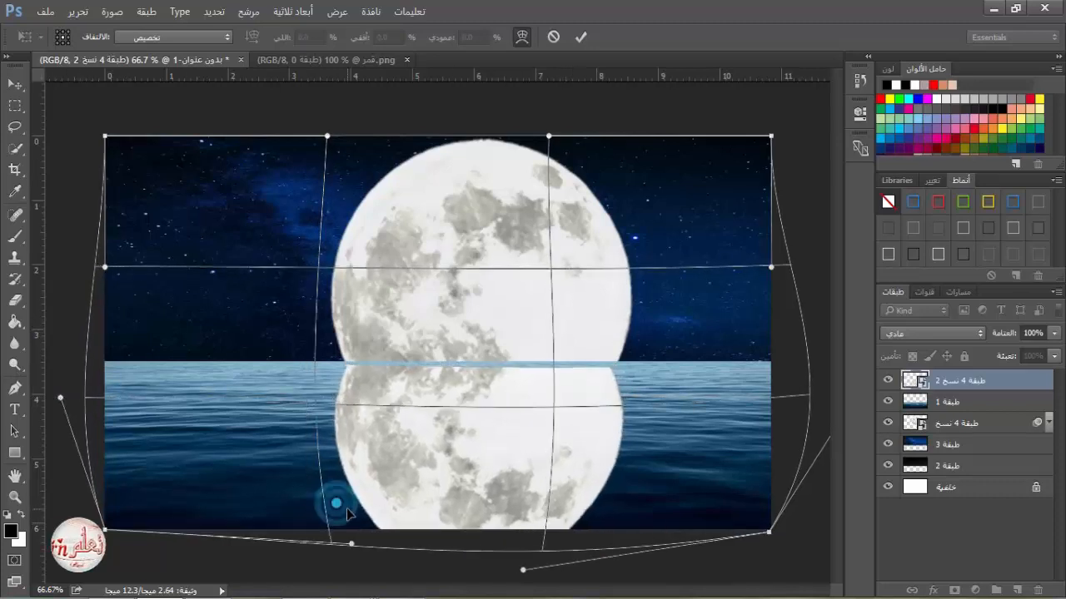
pyautogui.moveTo(352, 546); pyautogui.dragTo(352, 568)
pyautogui.moveTo(519, 569); pyautogui.dragTo(524, 569)
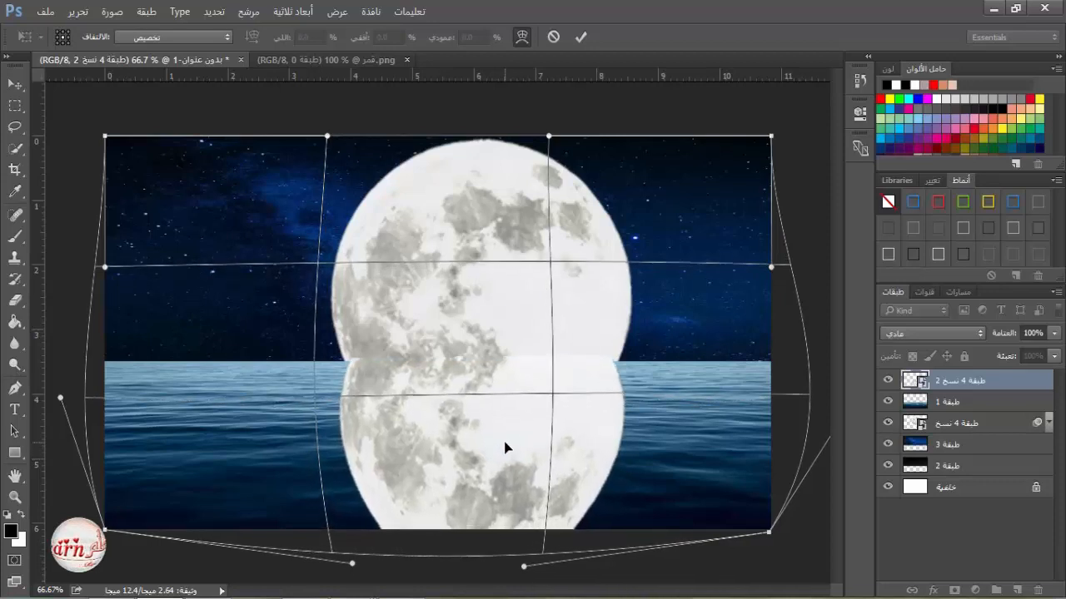
pyautogui.click(580, 36)
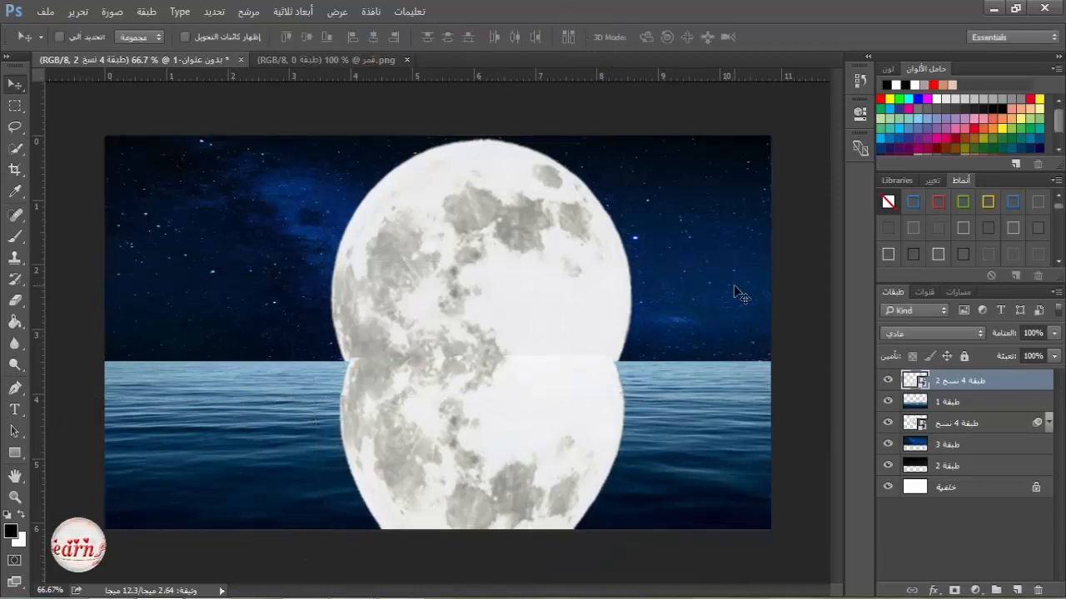
# Add a layer mask to the reflection and choose a soft round 145-pixel brush with 0% hardness from the default brushes
pyautogui.click(954, 590)
pyautogui.click(14, 236)
pyautogui.rightClick(552, 241)
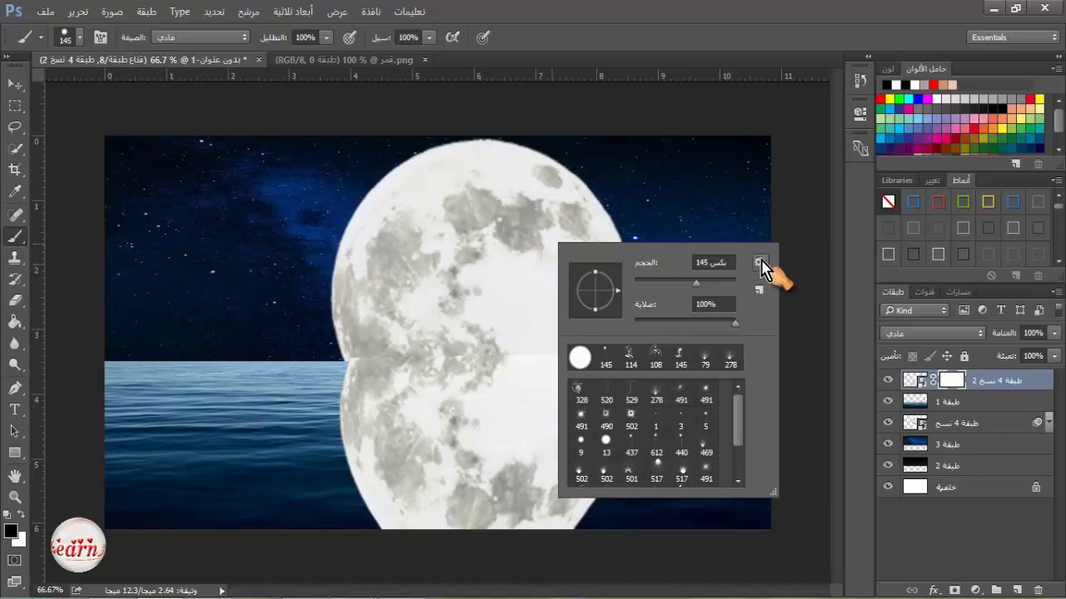
pyautogui.click(760, 264)
pyautogui.click(185, 255)
pyautogui.click(652, 241)
pyautogui.click(580, 393)
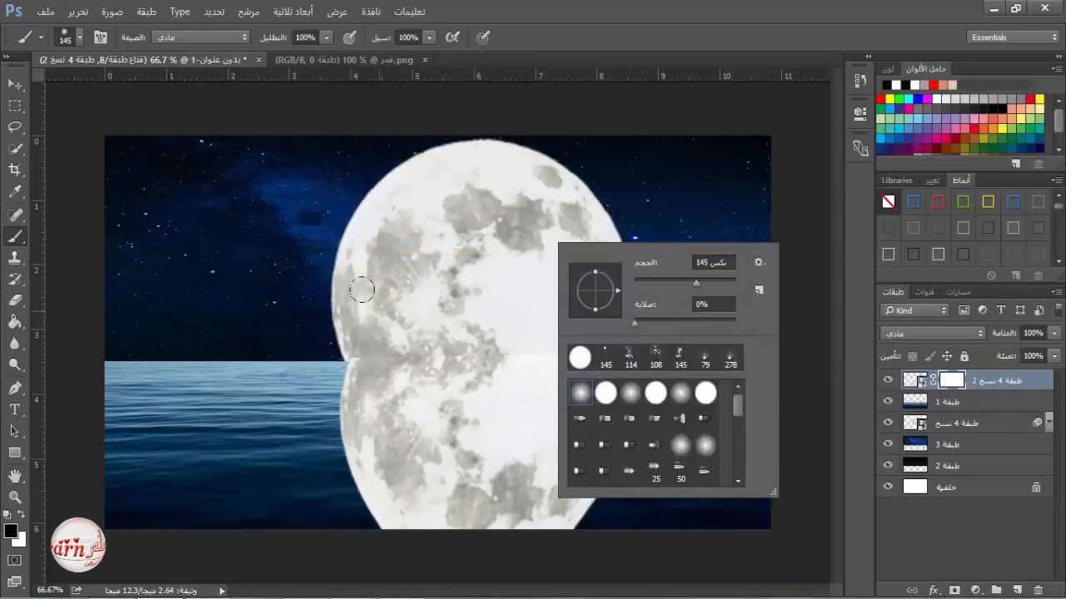
pyautogui.click(351, 300)
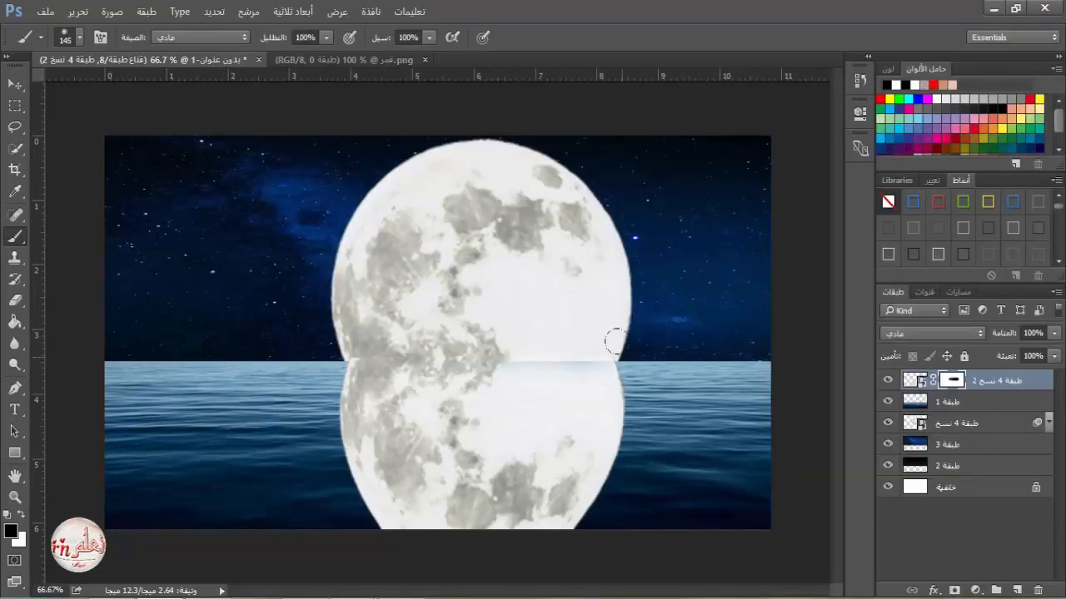
# Paint black on the mask along both sides and the upper edge of the reflection to soften them, reducing the brush to 45 and 68 pixels
pyautogui.moveTo(629, 359)
pyautogui.mouseDown()
pyautogui.moveTo(635, 422)
pyautogui.moveTo(631, 398)
pyautogui.moveTo(624, 458)
pyautogui.mouseUp()
pyautogui.rightClick(694, 433)
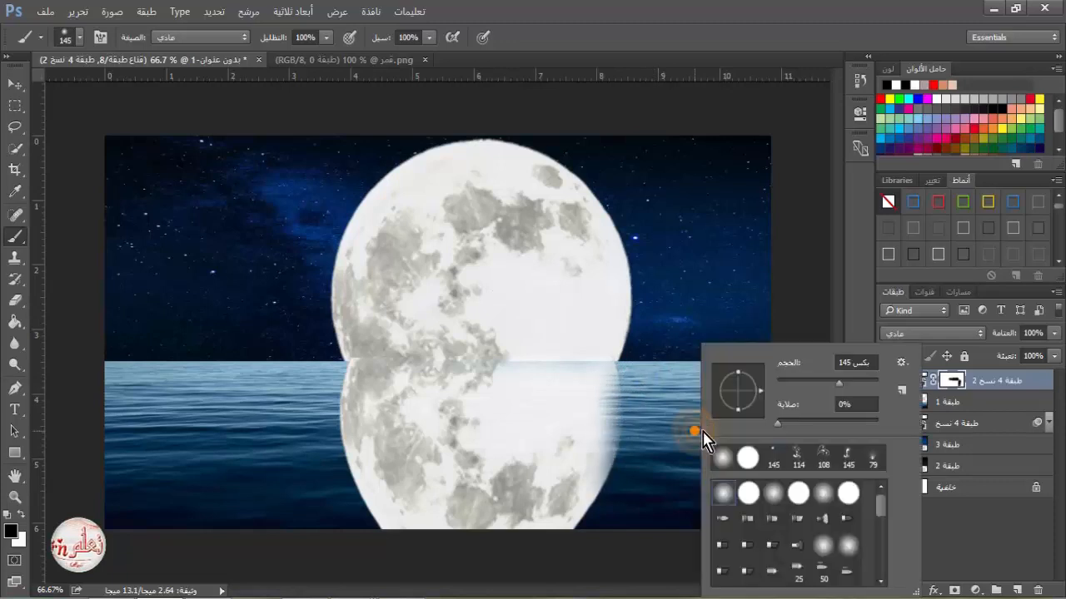
pyautogui.moveTo(838, 383); pyautogui.dragTo(800, 383)
pyautogui.click(634, 430)
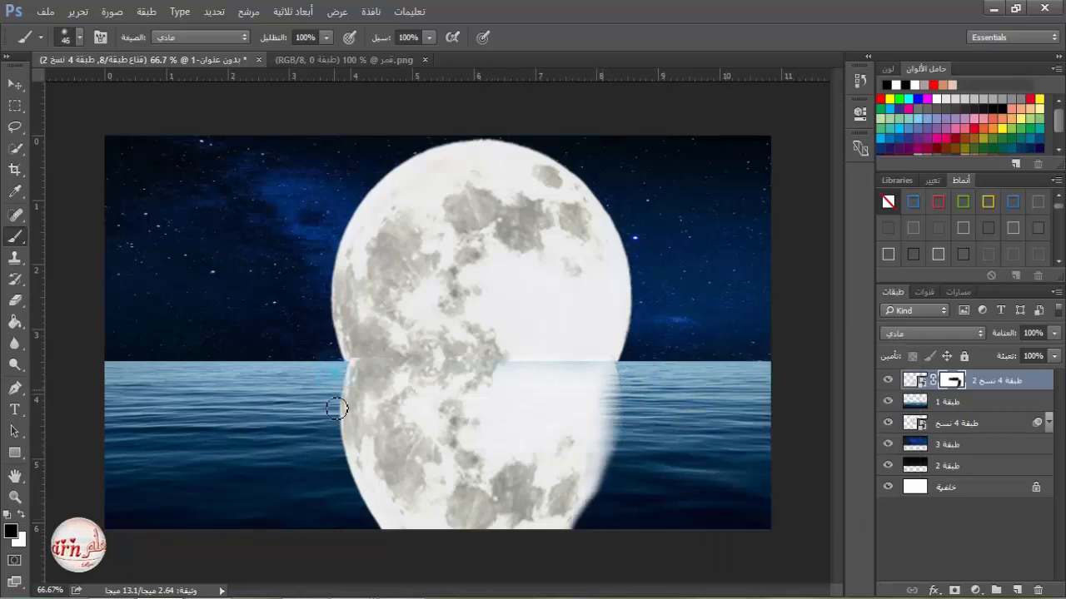
pyautogui.moveTo(337, 409); pyautogui.dragTo(360, 504)
pyautogui.rightClick(360, 505)
pyautogui.moveTo(533, 383); pyautogui.dragTo(552, 383)
pyautogui.click(343, 423)
pyautogui.moveTo(333, 442)
pyautogui.mouseDown()
pyautogui.moveTo(364, 531)
pyautogui.moveTo(330, 371)
pyautogui.mouseUp()
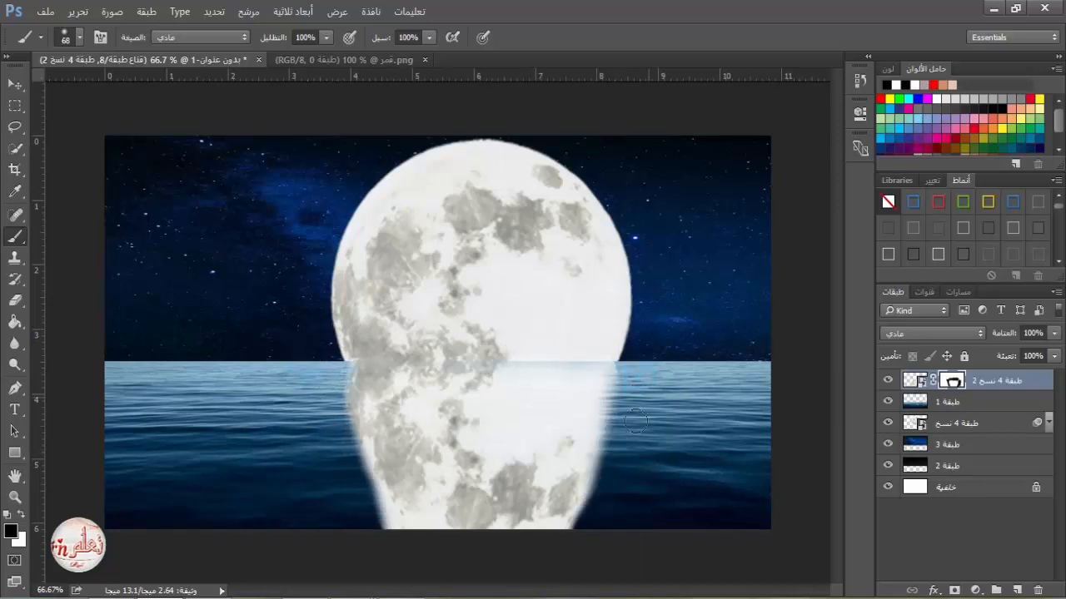
# Apply the ZigZag (تعرّج) distortion to the reflection layer with an amount of 22 and the pond ripples style (تموج البركة)
pyautogui.click(249, 12)
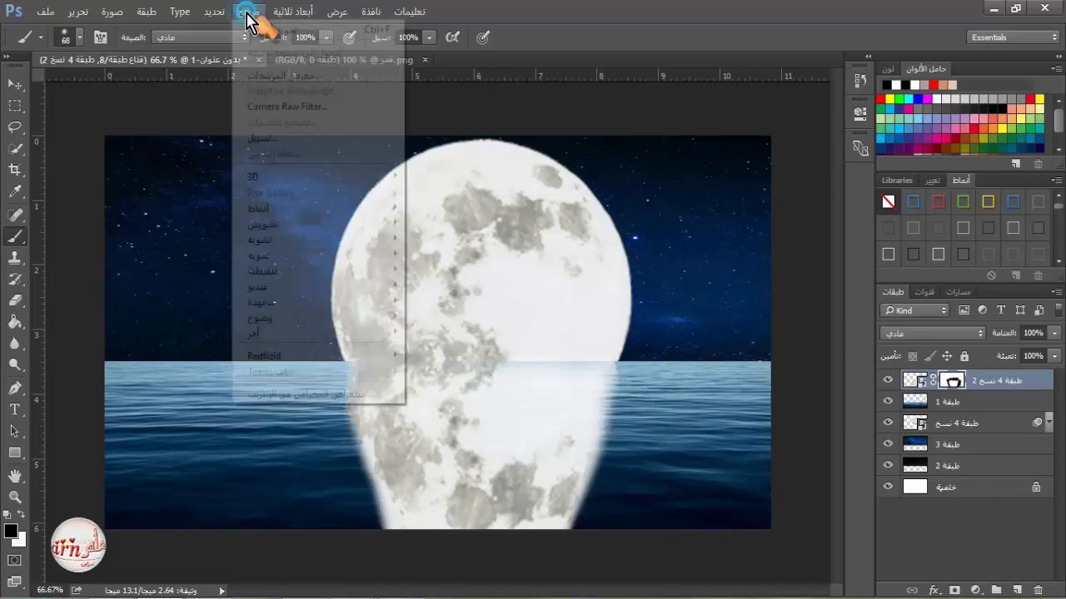
pyautogui.moveTo(280, 254)
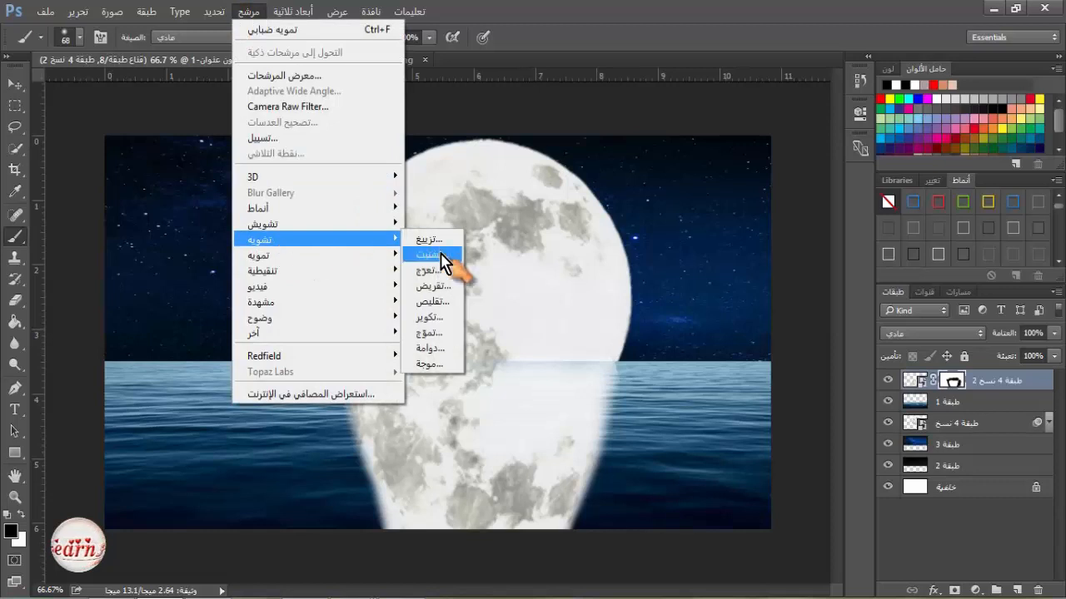
pyautogui.click(456, 283)
pyautogui.moveTo(444, 87); pyautogui.dragTo(625, 128)
pyautogui.moveTo(667, 399); pyautogui.dragTo(678, 400)
pyautogui.moveTo(610, 438)
pyautogui.mouseDown()
pyautogui.moveTo(672, 437)
pyautogui.moveTo(609, 432)
pyautogui.mouseUp()
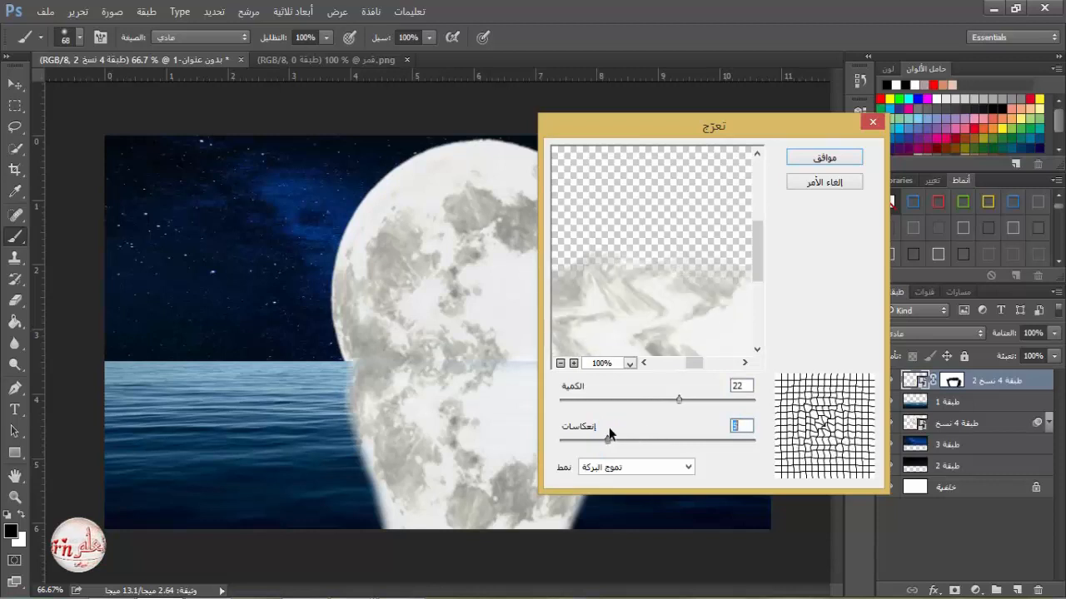
pyautogui.click(820, 157)
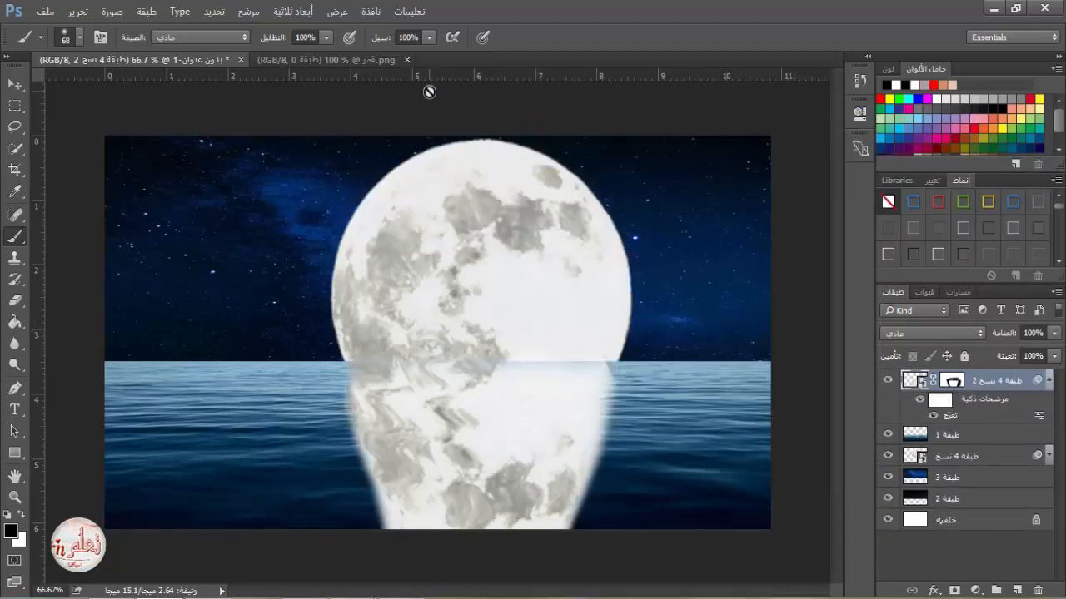
pyautogui.click(14, 85)
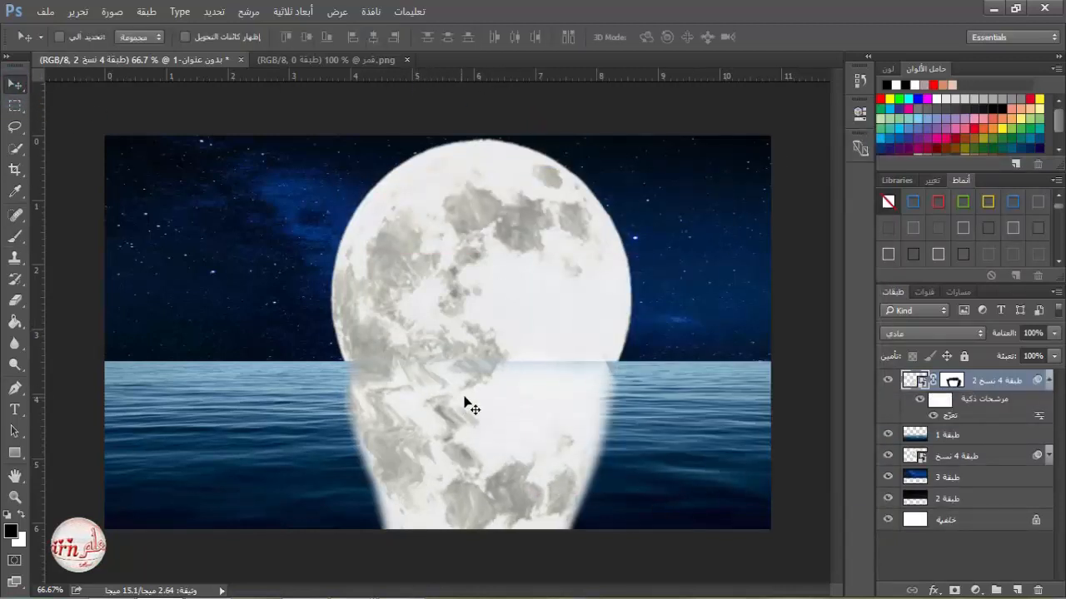
pyautogui.click(952, 381)
pyautogui.click(14, 235)
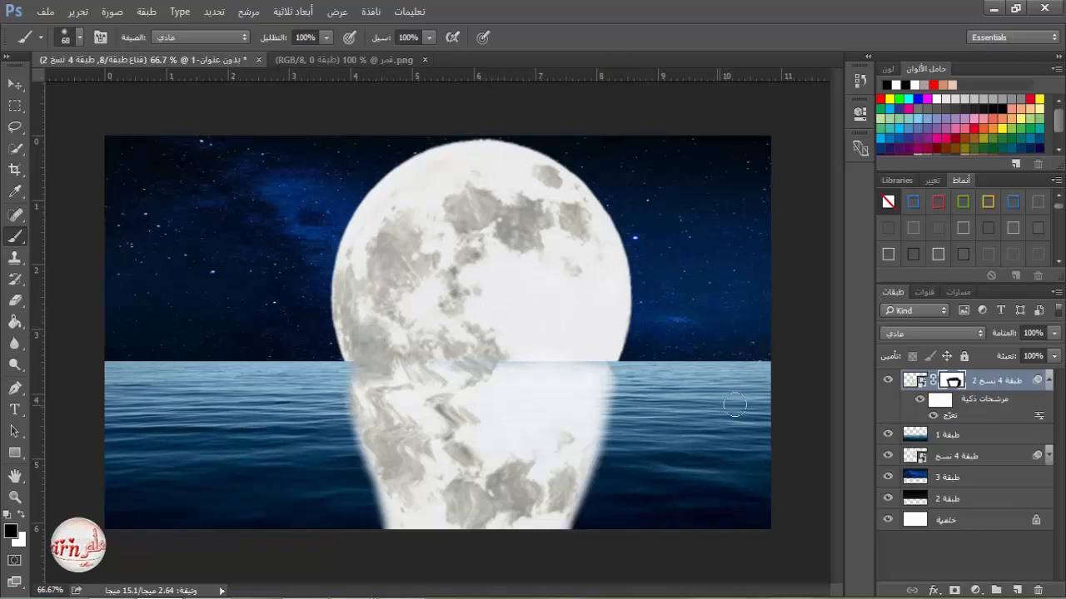
# Apply a Gaussian Blur (تمويه ضبابي) with a radius of 3.0 pixels to the reflection layer
pyautogui.click(248, 12)
pyautogui.moveTo(300, 240)
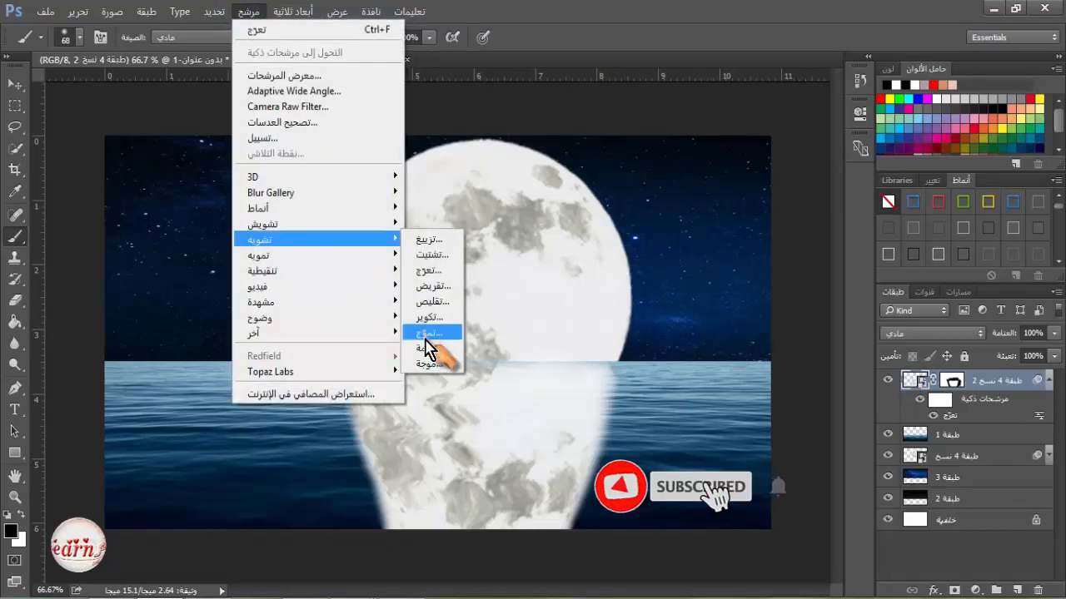
pyautogui.moveTo(264, 254)
pyautogui.click(441, 388)
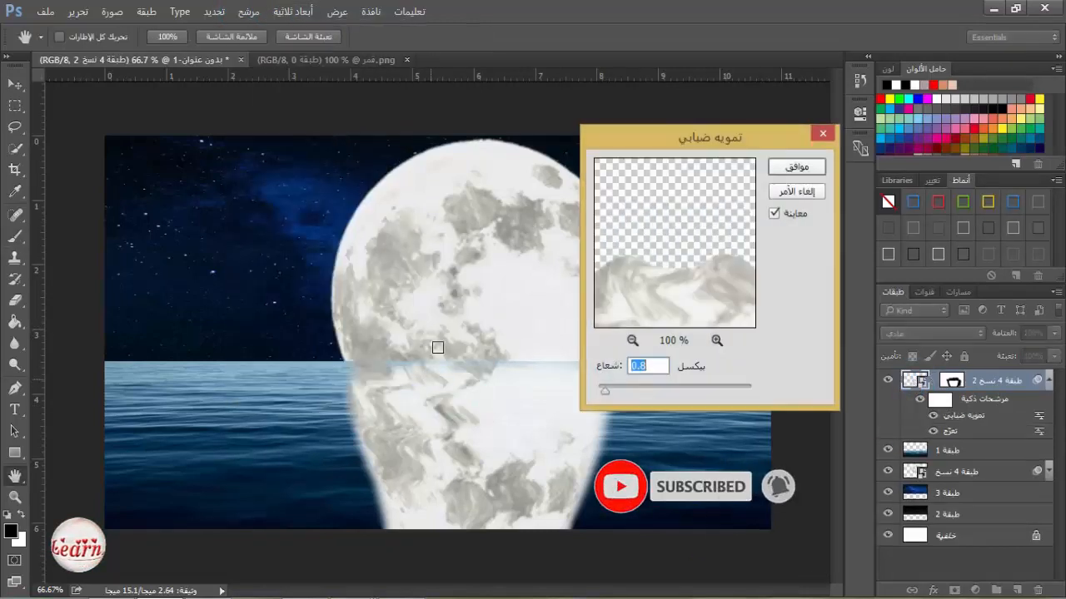
pyautogui.moveTo(604, 390); pyautogui.dragTo(634, 392)
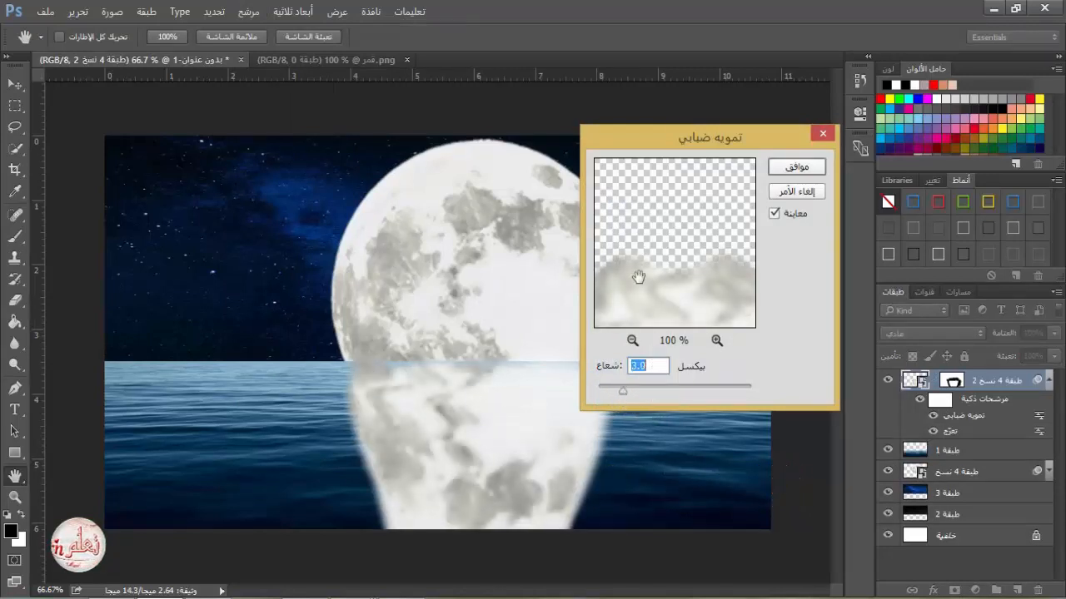
pyautogui.click(801, 168)
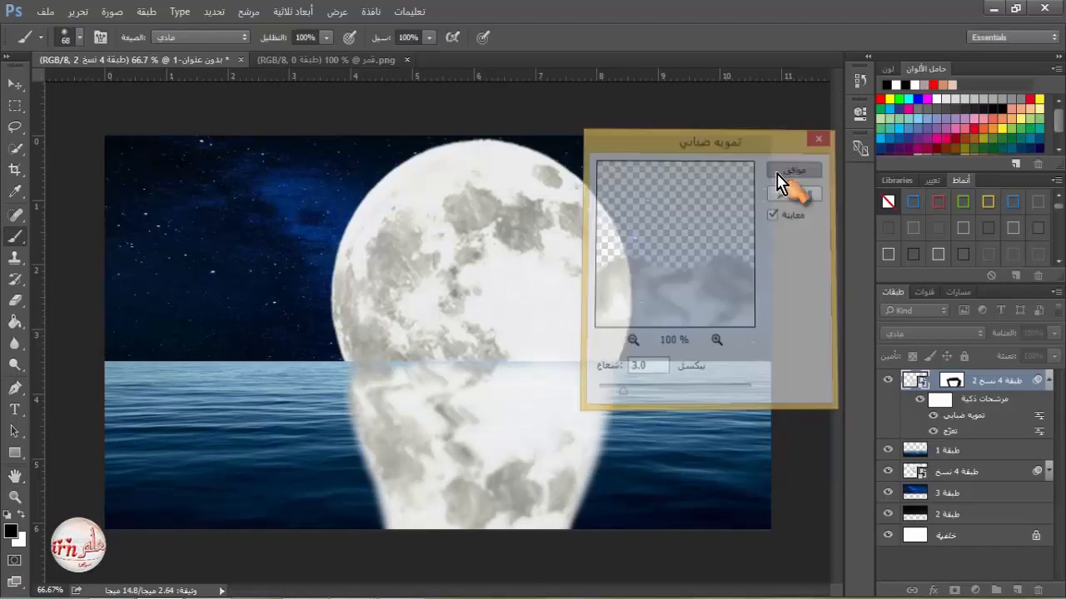
# Duplicate the blurred reflection layer and set the copy's blend mode to Overlay (تغشية)
pyautogui.moveTo(1010, 383); pyautogui.dragTo(1017, 590)
pyautogui.click(957, 334)
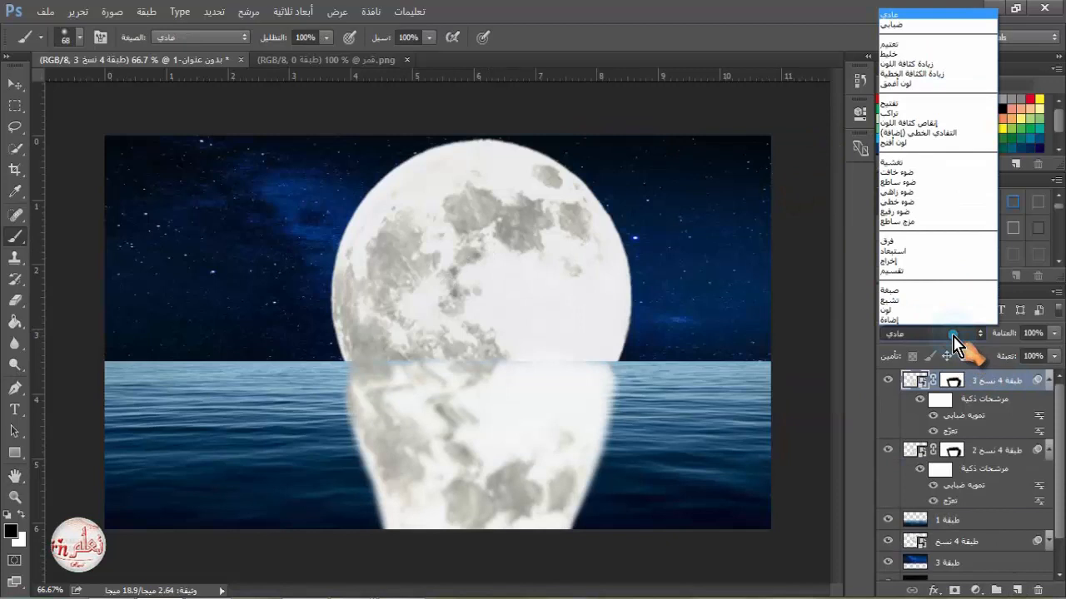
pyautogui.click(906, 172)
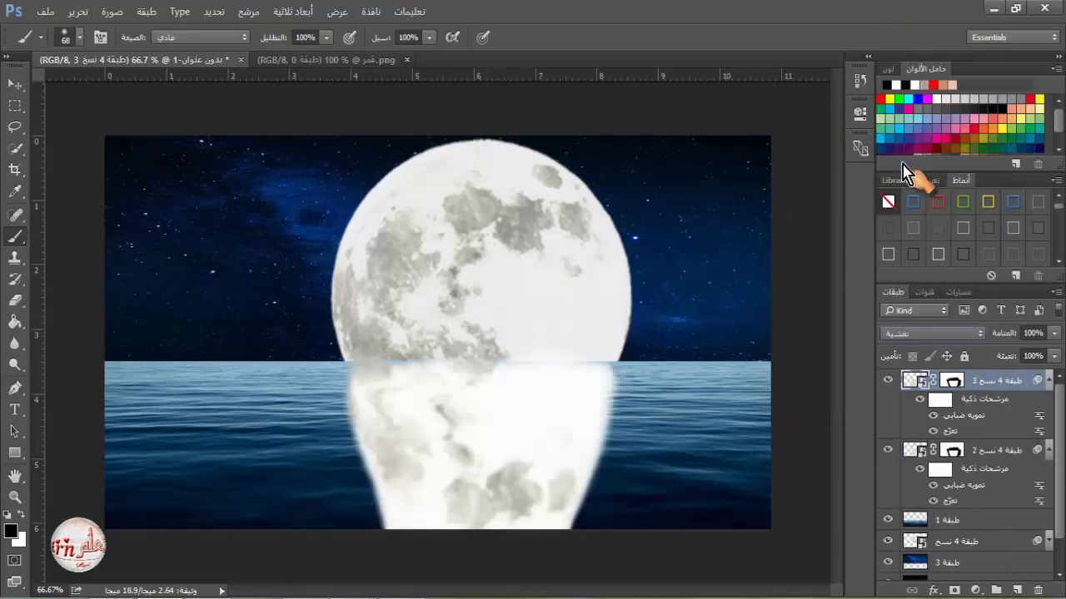
# Blend the original reflection as Overlay too and add a third Overlay copy on top with its opacity lowered to 37%
pyautogui.click(1011, 454)
pyautogui.click(1054, 333)
pyautogui.moveTo(1052, 351); pyautogui.dragTo(1022, 359)
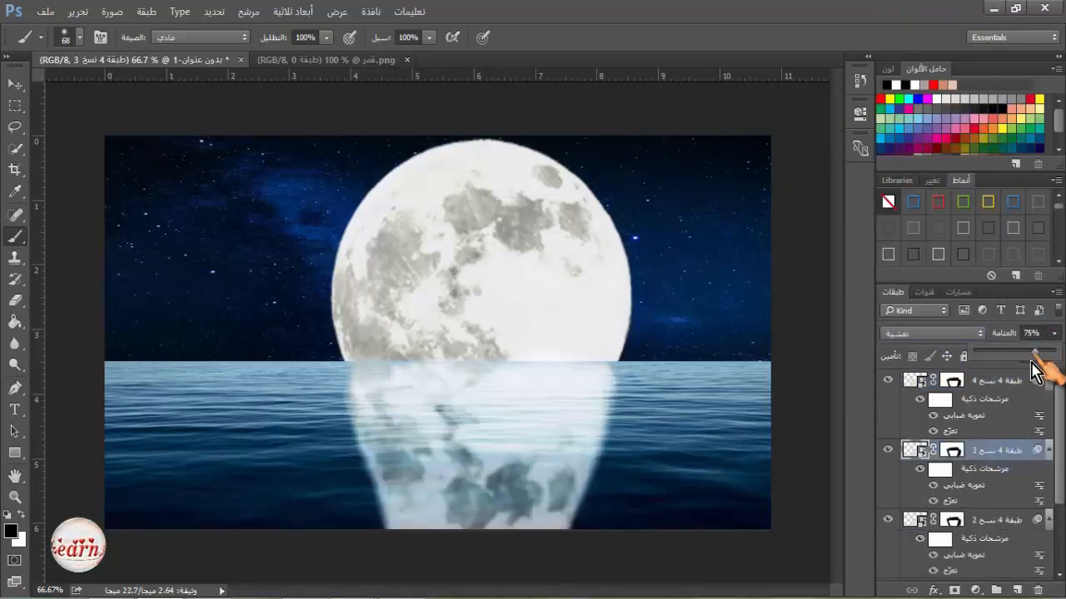
pyautogui.click(954, 381)
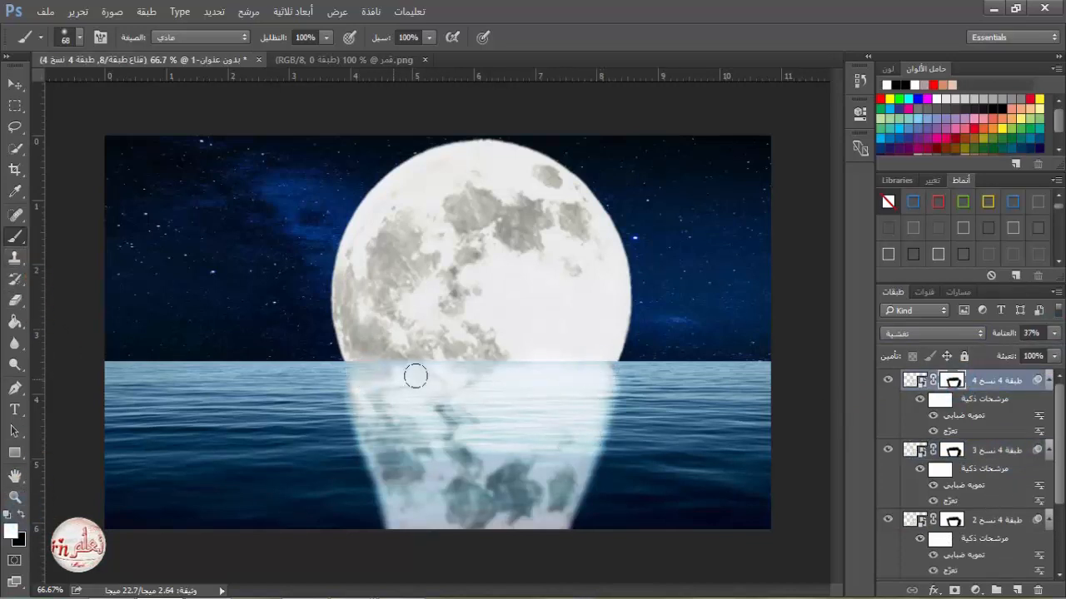
# Collapse the smart filter lists, group the three reflection layers, and toggle the group's visibility to compare the effect
pyautogui.click(1049, 383)
pyautogui.click(1048, 403)
pyautogui.click(1048, 426)
pyautogui.keyDown('shift'); pyautogui.click(985, 424); pyautogui.keyUp('shift')
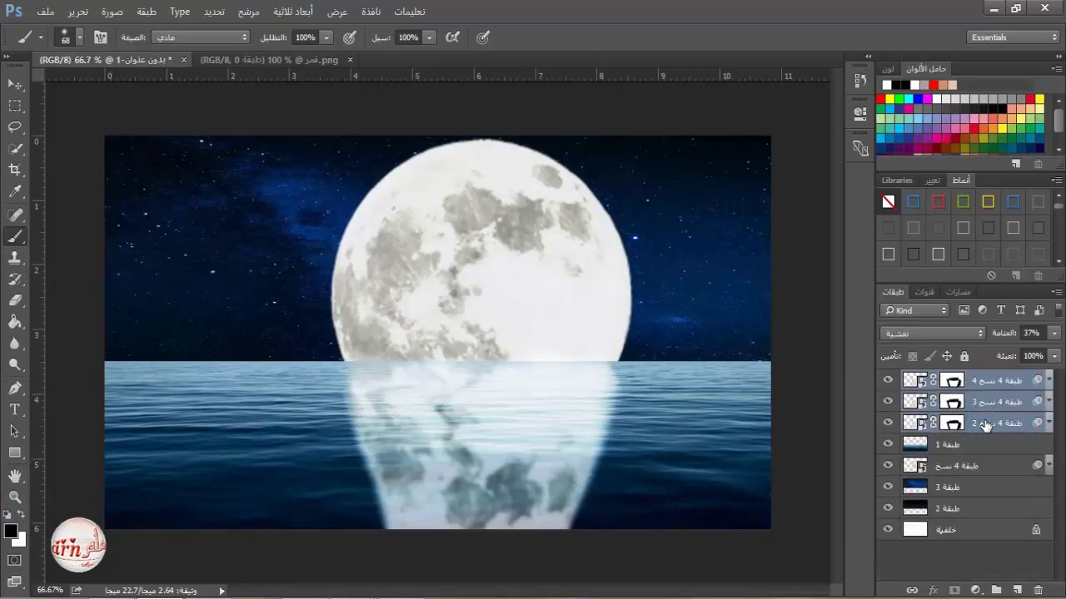
pyautogui.hotkey('ctrl', 'g')
pyautogui.click(888, 379)
pyautogui.click(888, 381)
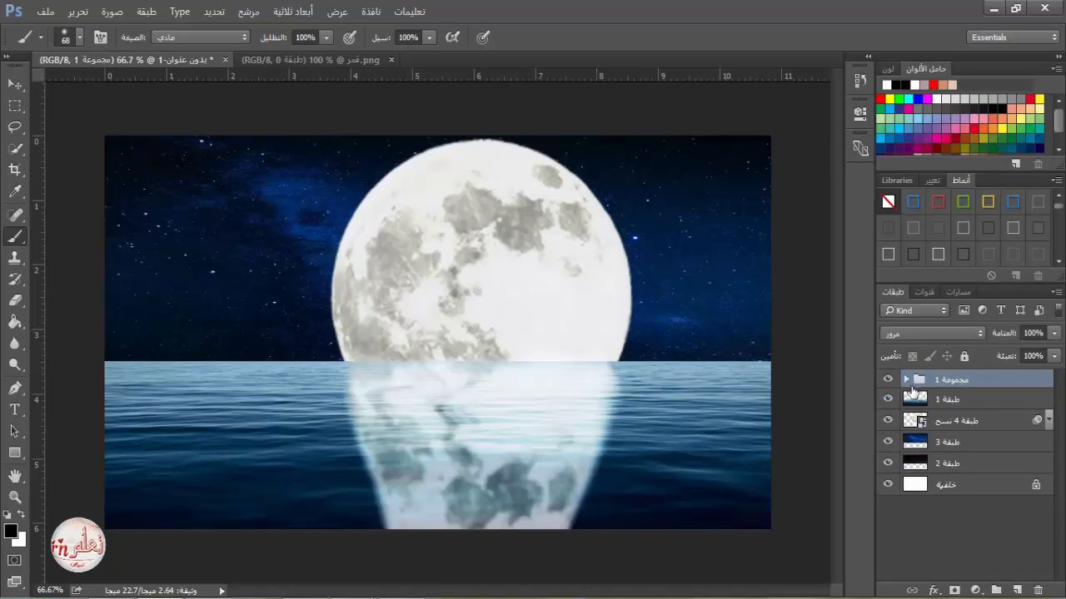
# Add a new layer and stamp a white glow at the moon's waterline with a soft 1000 px brush
pyautogui.click(1015, 587)
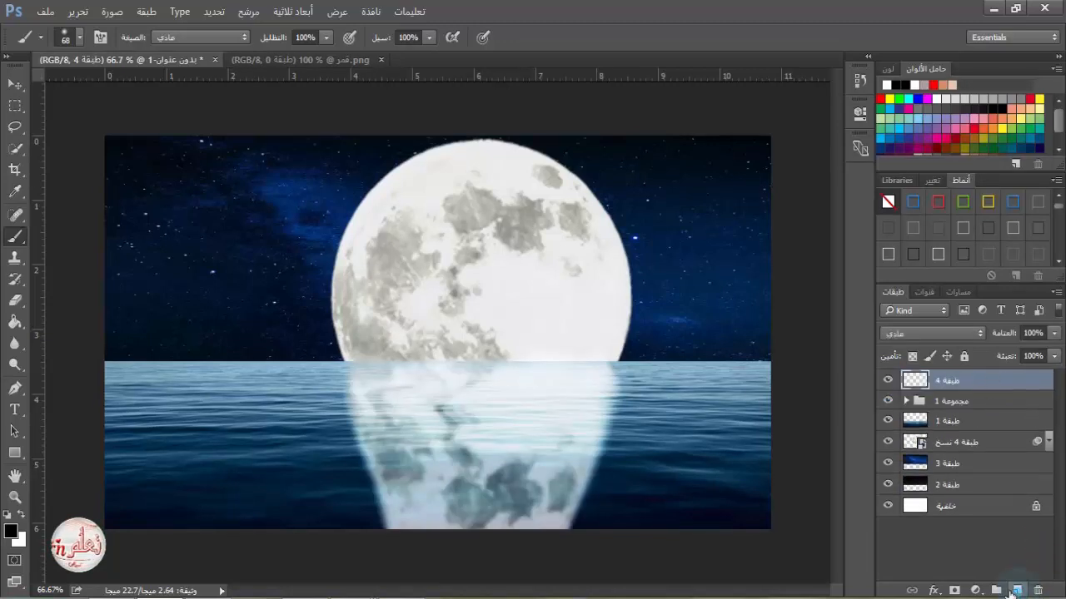
pyautogui.click(22, 516)
pyautogui.rightClick(441, 305)
pyautogui.click(614, 343)
pyautogui.moveTo(613, 339); pyautogui.dragTo(617, 341)
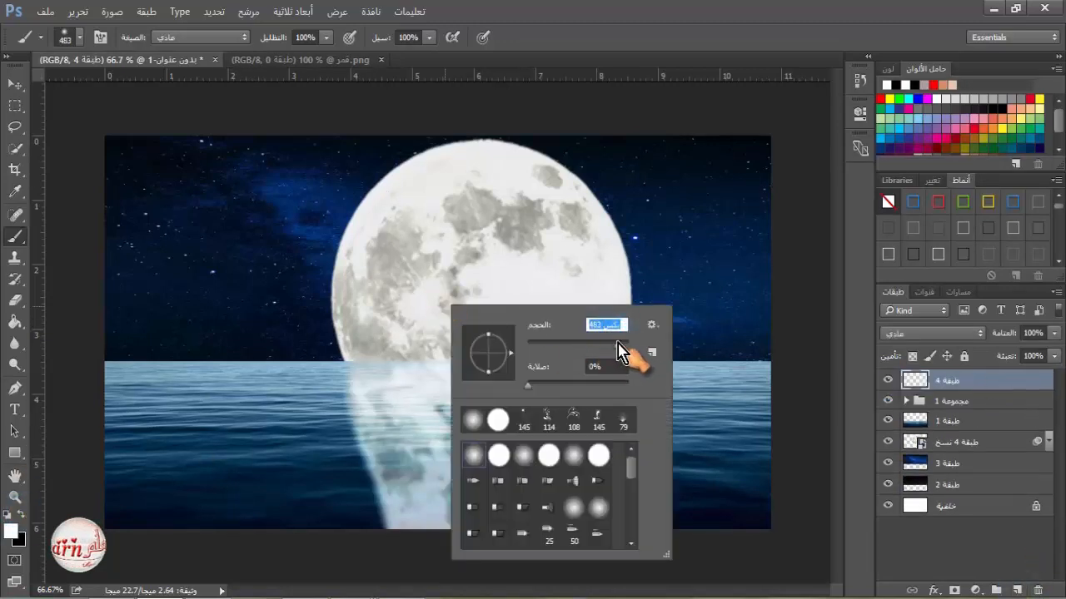
pyautogui.write('1000')
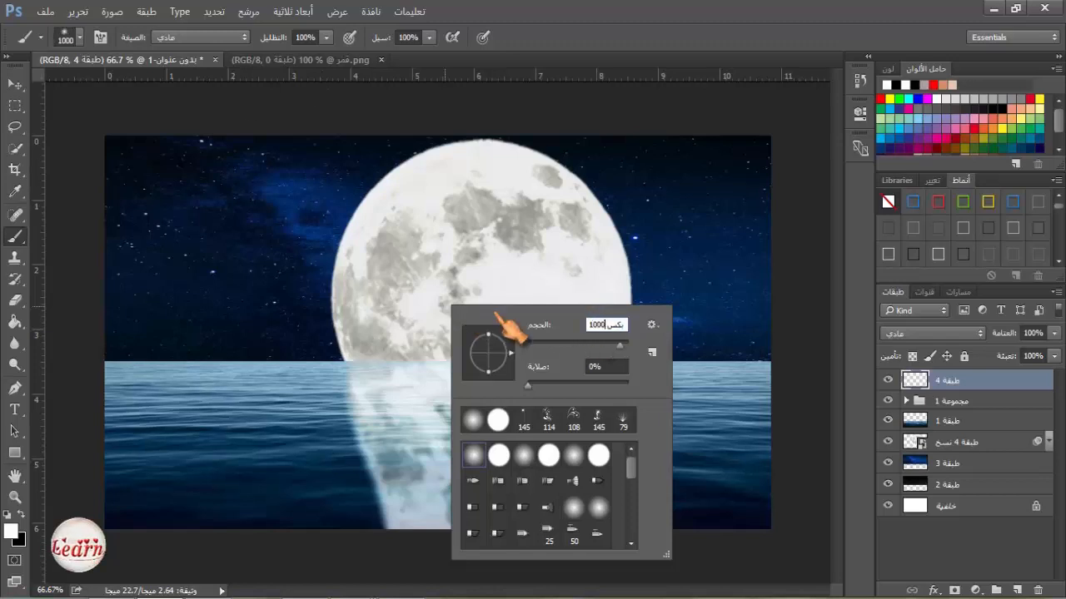
pyautogui.press('Return')
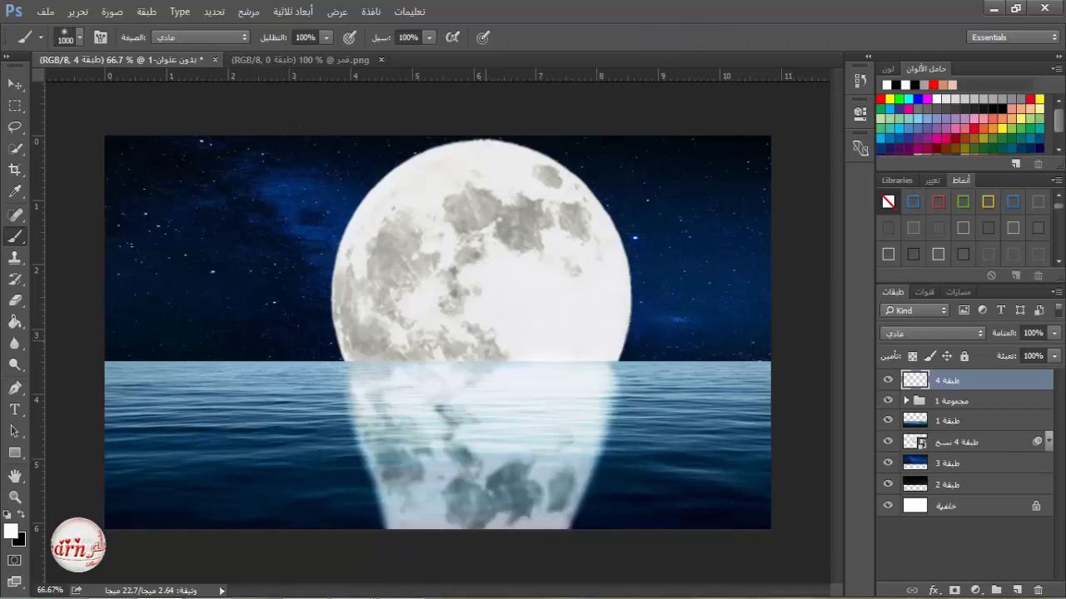
pyautogui.click(478, 358)
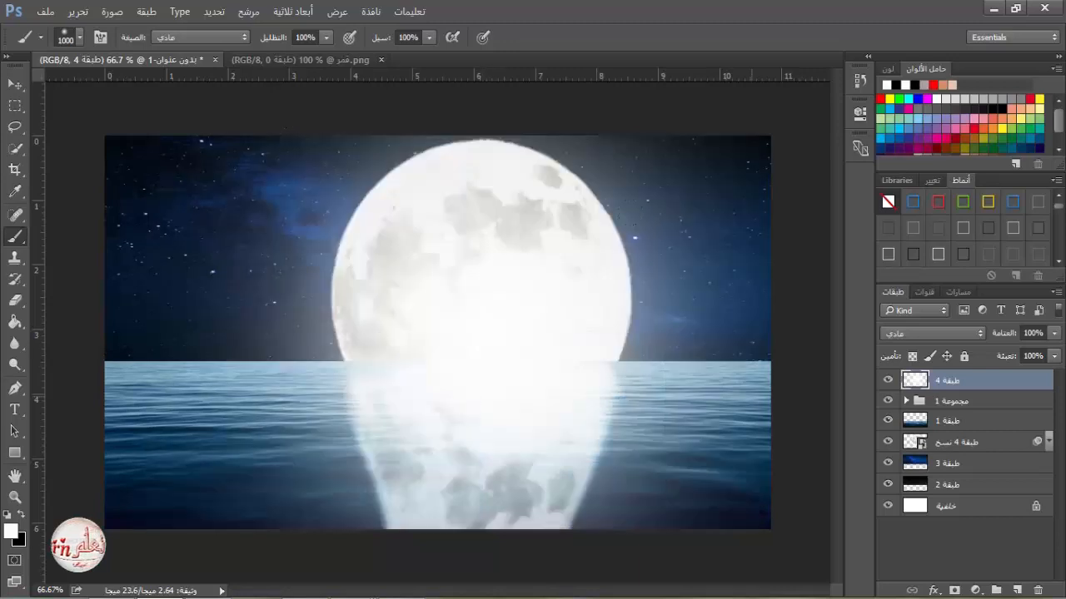
# Duplicate the white glow layer and set both the copy and the original to Overlay (تغشية)
pyautogui.moveTo(989, 385); pyautogui.dragTo(1017, 589)
pyautogui.click(933, 333)
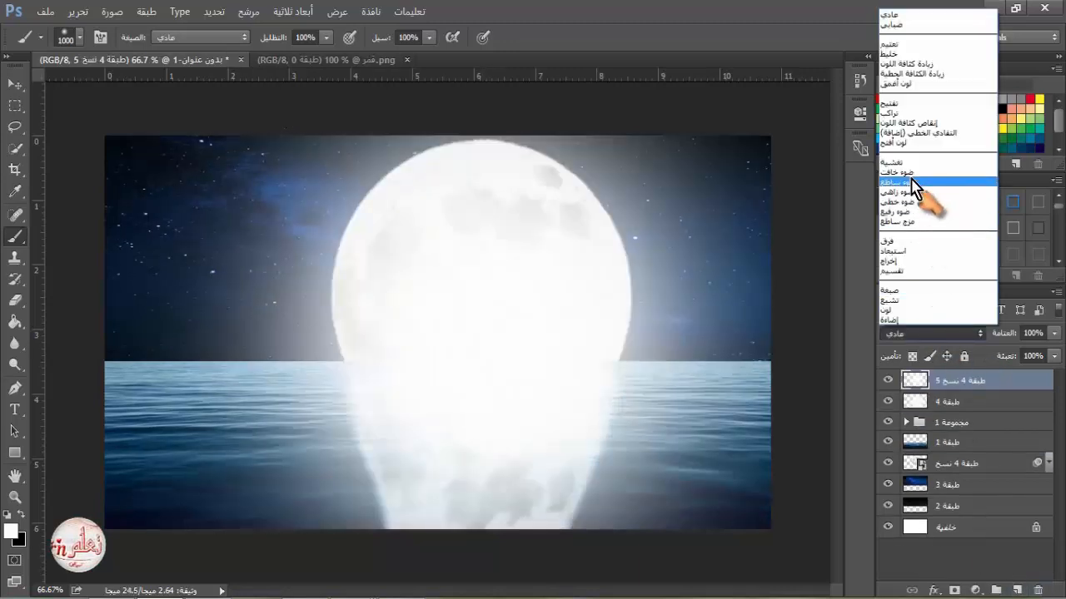
pyautogui.click(914, 183)
pyautogui.click(958, 403)
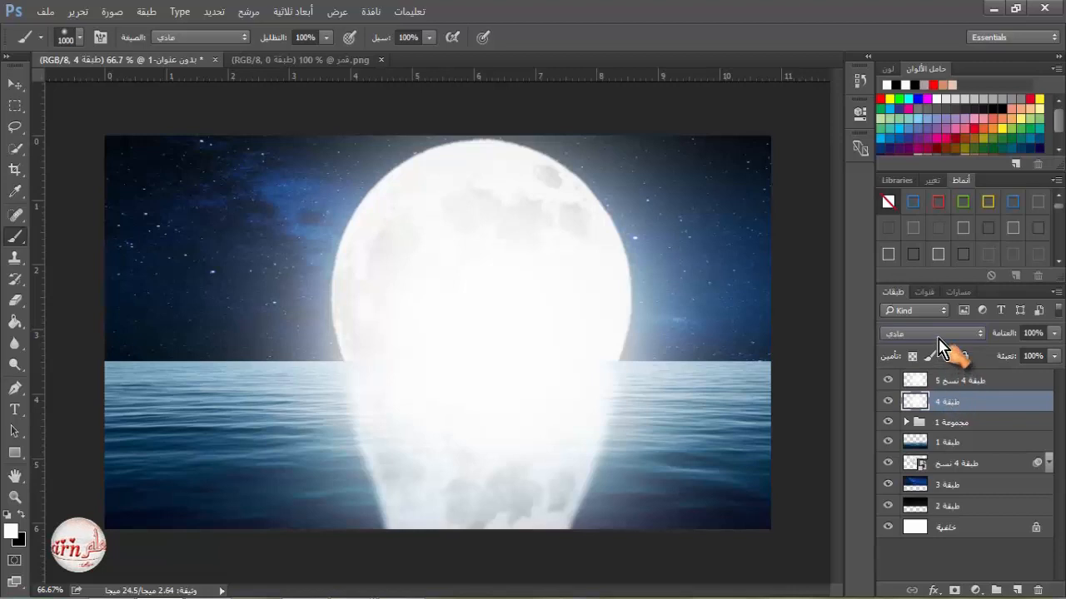
pyautogui.click(938, 335)
pyautogui.click(910, 66)
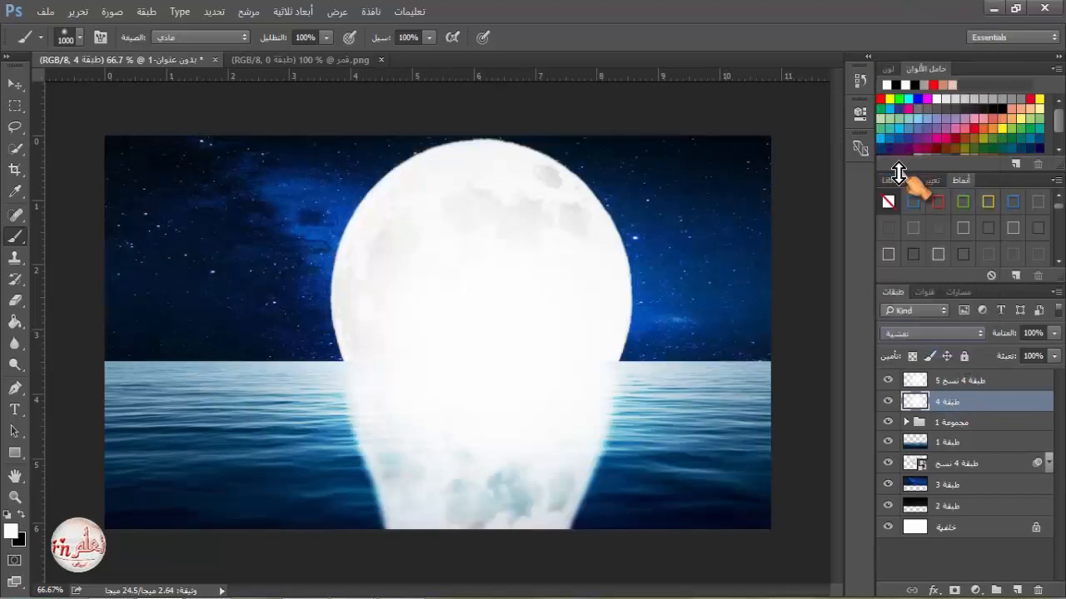
# Lower the original glow layer's opacity and set the glow copy's opacity to 49%
pyautogui.click(1054, 332)
pyautogui.moveTo(1056, 352); pyautogui.dragTo(1026, 360)
pyautogui.click(1013, 379)
pyautogui.click(1054, 334)
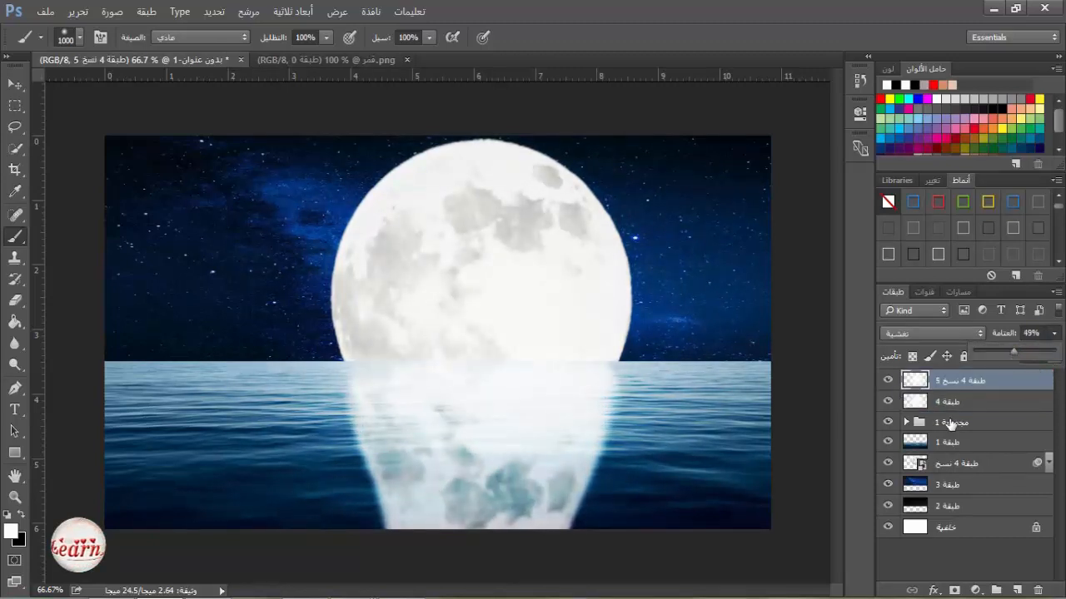
# Lower the moon reflection group's opacity to 63%
pyautogui.click(984, 423)
pyautogui.click(1053, 333)
pyautogui.moveTo(1051, 353); pyautogui.dragTo(1028, 356)
# Select the top glow layer and set the brush size to 281 px
pyautogui.click(909, 380)
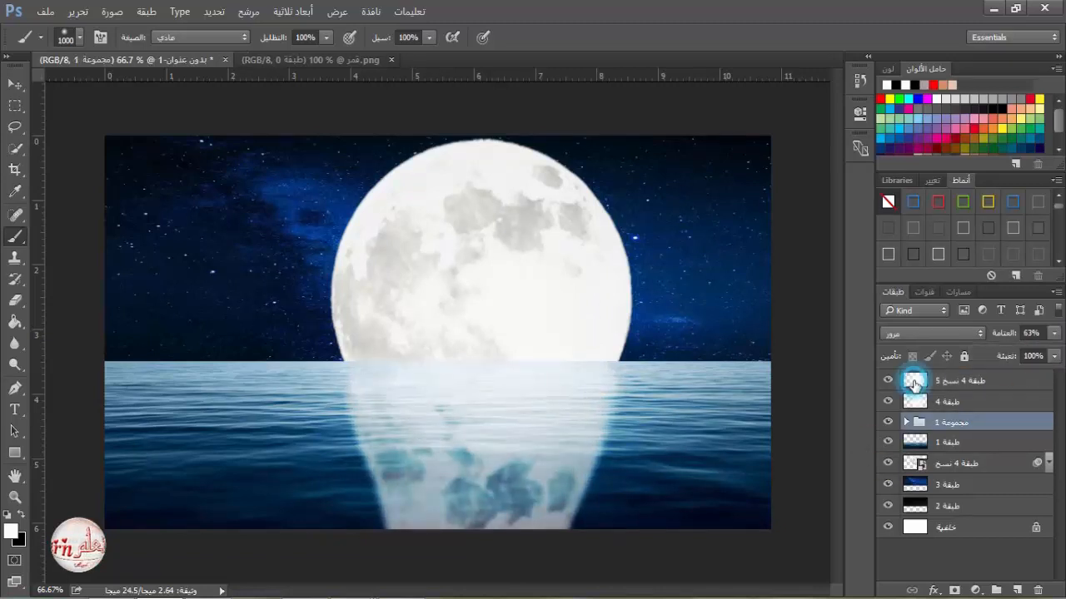
pyautogui.rightClick(791, 371)
pyautogui.moveTo(791, 370); pyautogui.dragTo(749, 366)
pyautogui.press('Return')
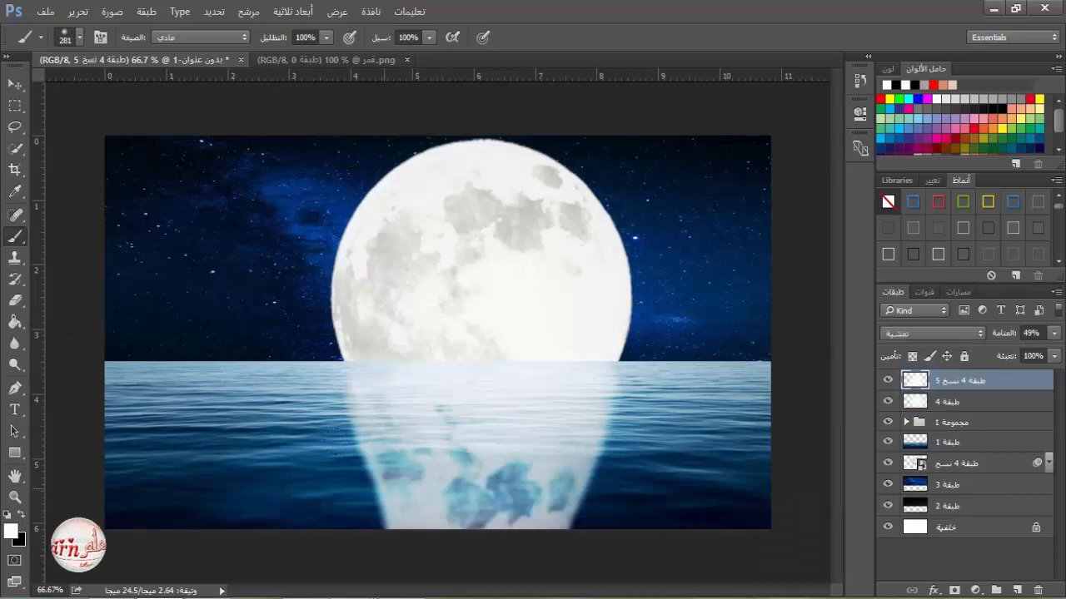
# Expand the reflection group and toggle the visibility of its upper two layers to compare their effect
pyautogui.click(916, 422)
pyautogui.click(906, 422)
pyautogui.click(888, 441)
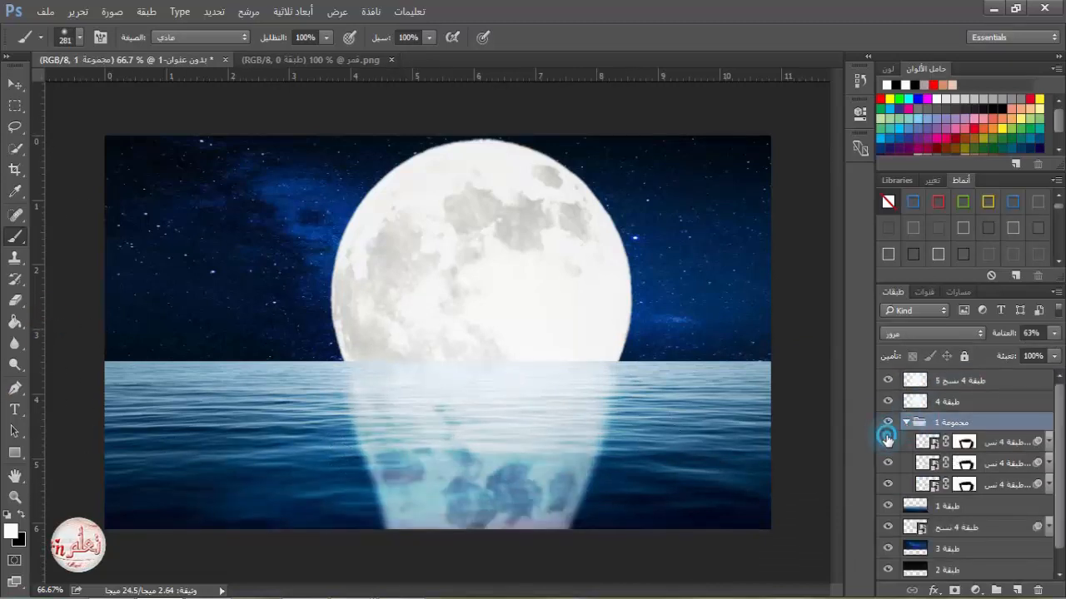
pyautogui.click(887, 442)
pyautogui.click(887, 441)
pyautogui.click(888, 441)
pyautogui.click(887, 463)
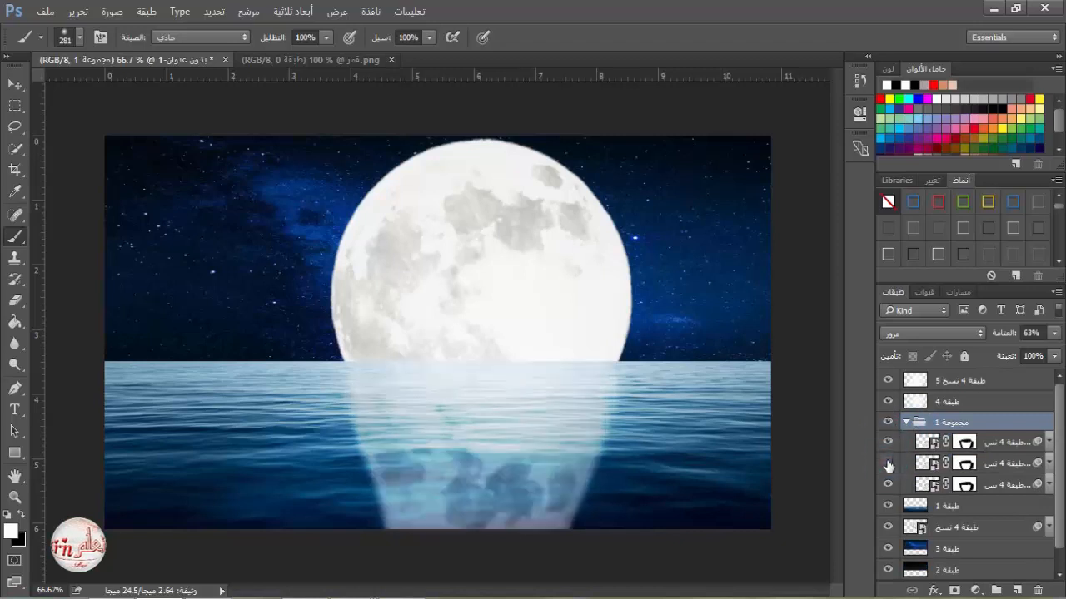
pyautogui.click(888, 463)
# Apply a Wave filter (موجة) to the group's middle reflection layer with wavelength minimum 278 and maximum 499
pyautogui.click(987, 468)
pyautogui.click(249, 12)
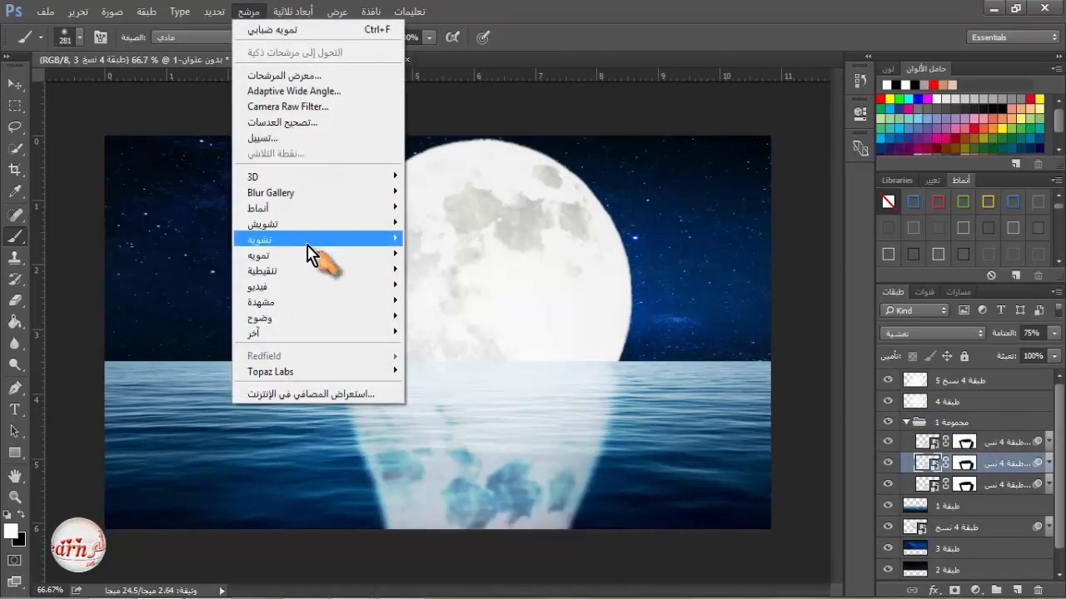
pyautogui.moveTo(305, 243)
pyautogui.click(432, 364)
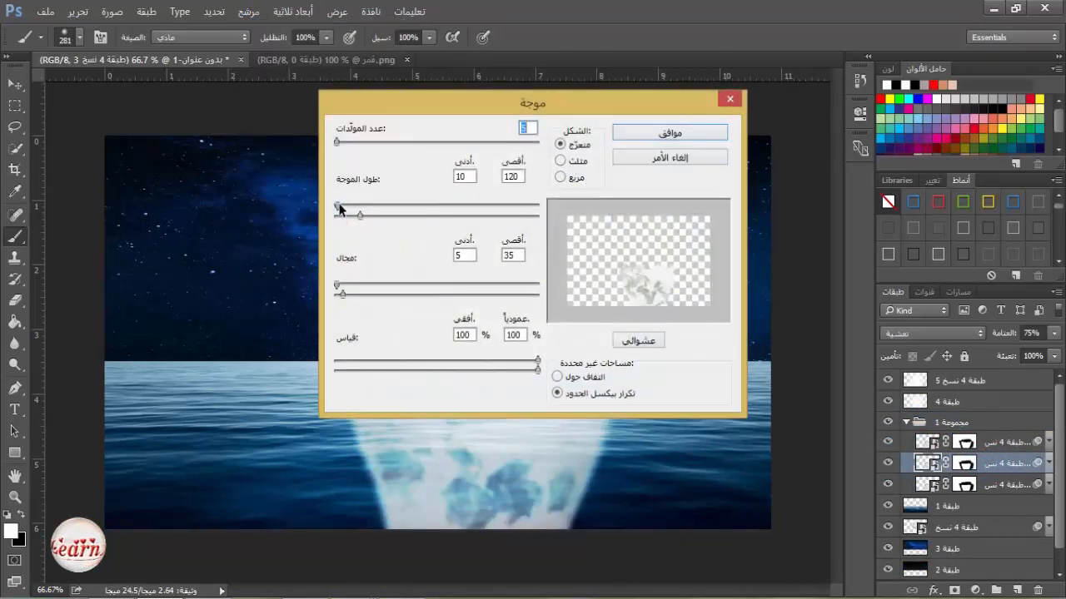
pyautogui.moveTo(341, 209); pyautogui.dragTo(431, 211)
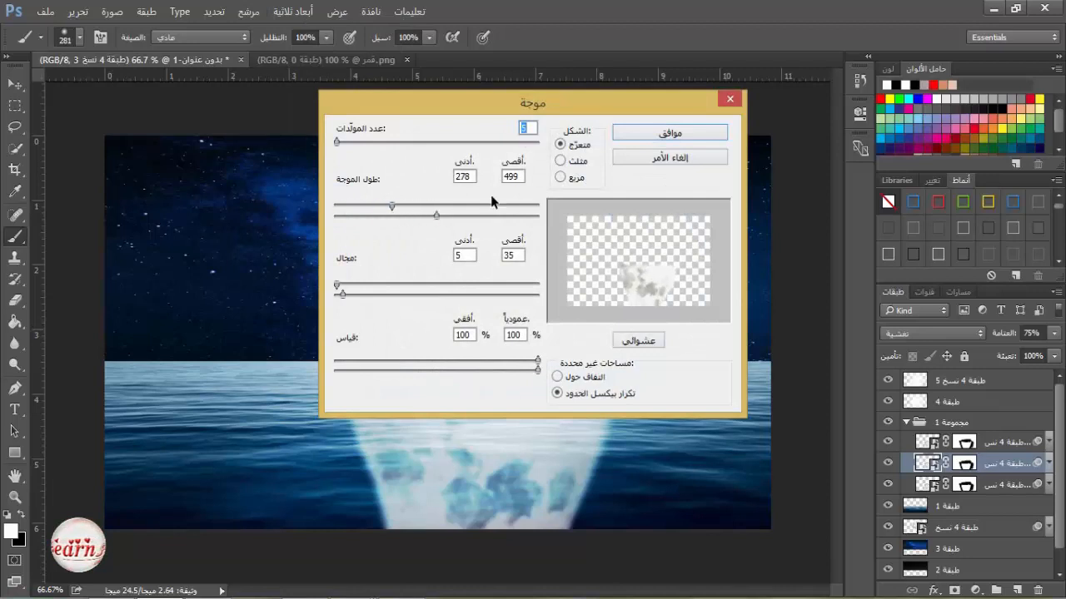
pyautogui.click(674, 135)
# Bring the tree from its PNG document into the composite above the glow layers, in front of the moon's edge
pyautogui.press('v')
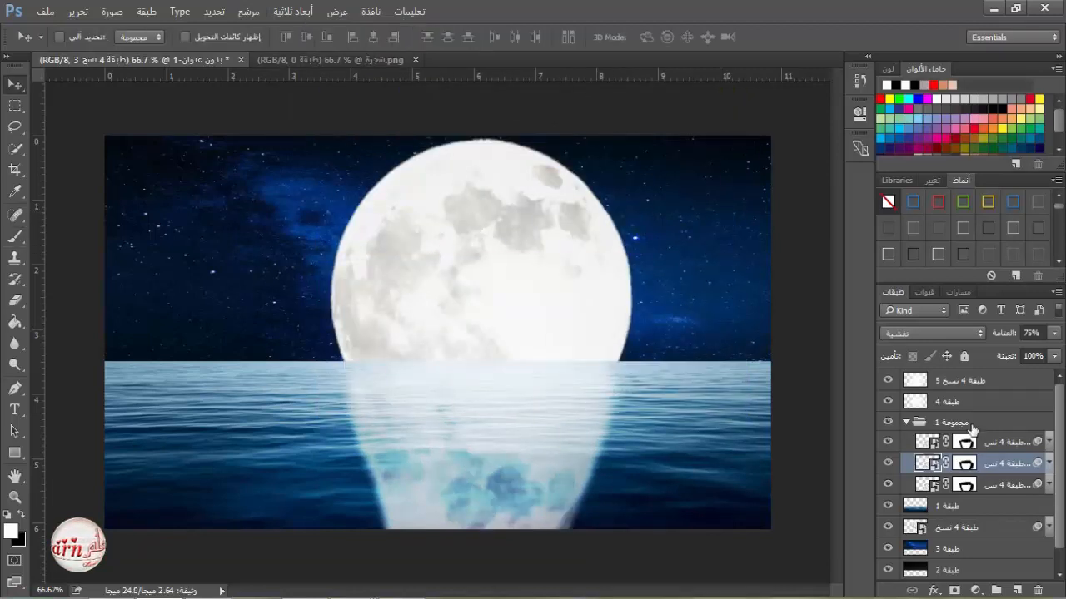
pyautogui.click(979, 388)
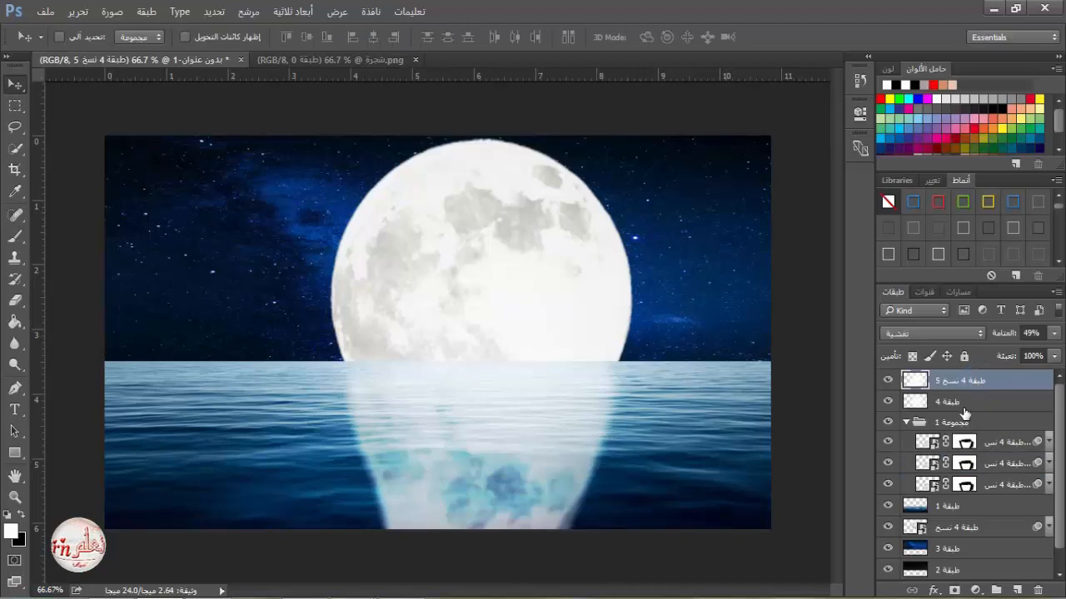
pyautogui.click(364, 62)
pyautogui.moveTo(441, 334); pyautogui.dragTo(337, 299)
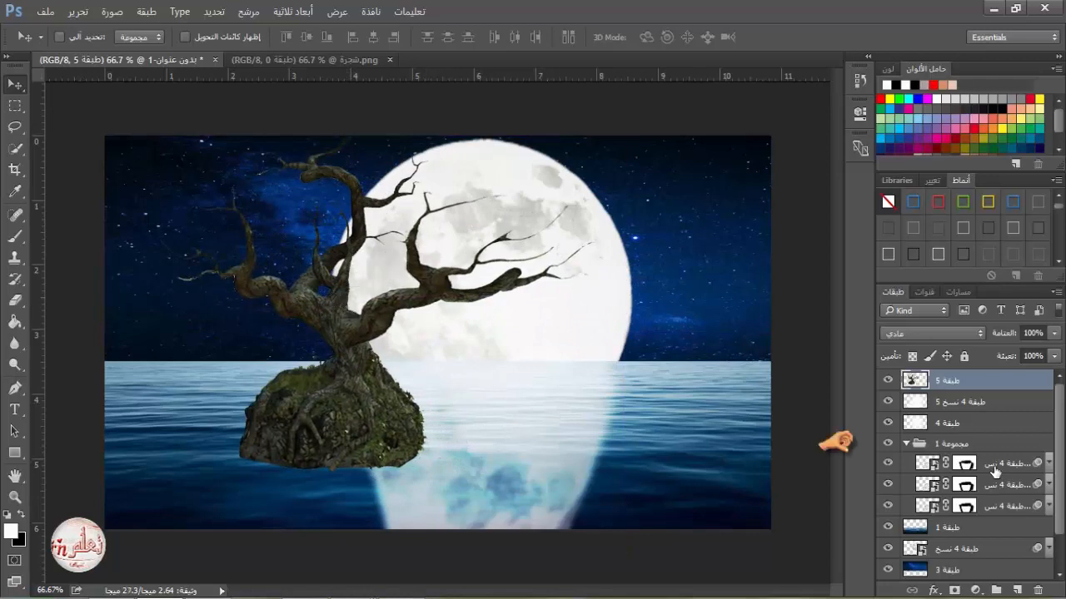
# Add a black solid colour fill layer and clip it to the tree layer to make a silhouette
pyautogui.click(976, 591)
pyautogui.click(937, 242)
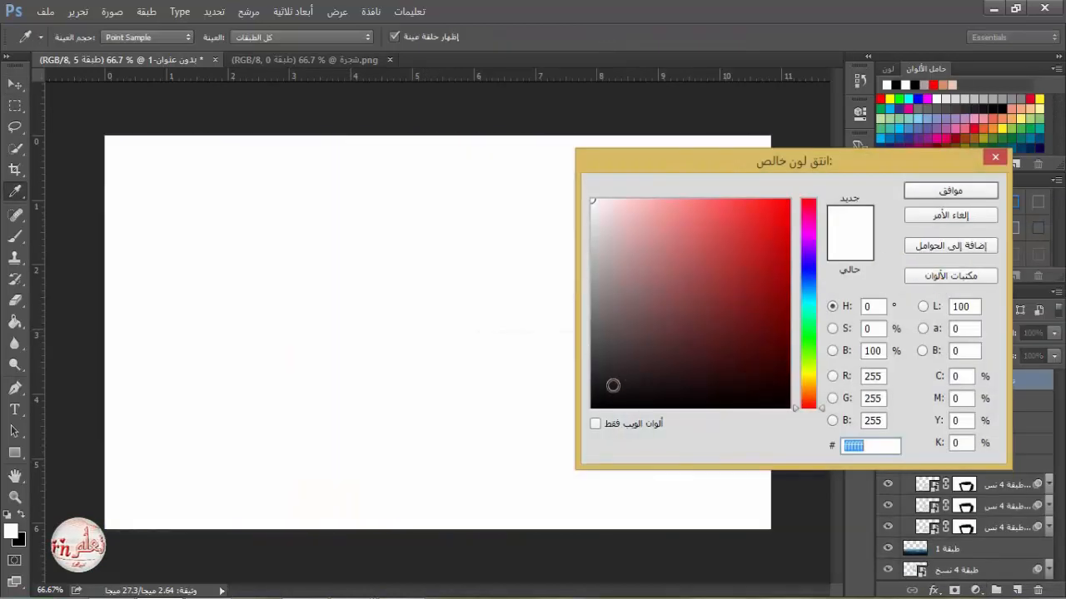
pyautogui.moveTo(614, 381); pyautogui.dragTo(590, 408)
pyautogui.click(942, 196)
pyautogui.keyDown('alt'); pyautogui.click(999, 390); pyautogui.keyUp('alt')
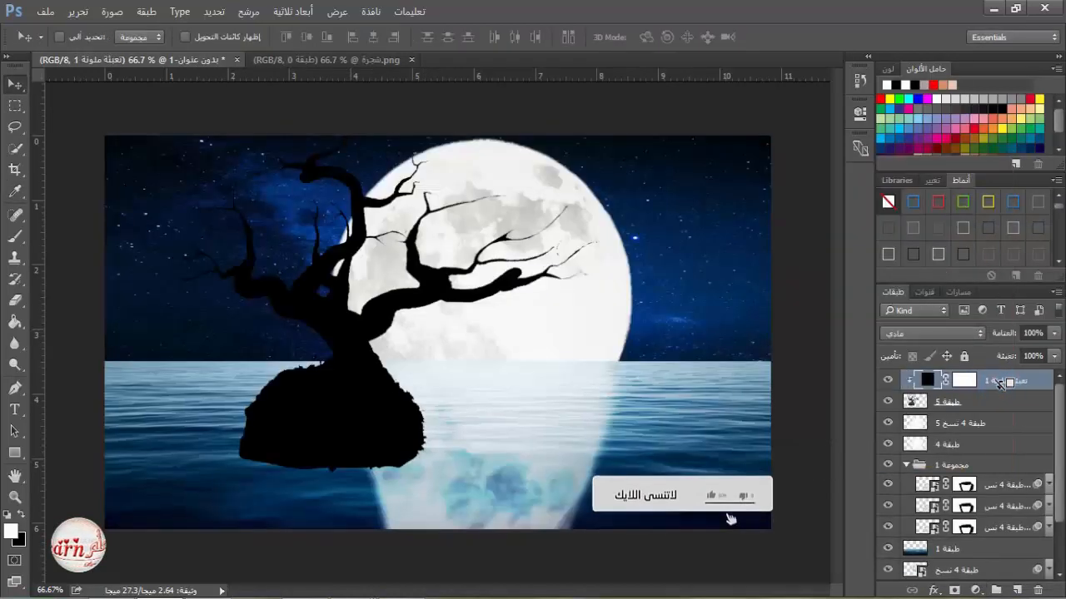
# Add a new layer and paint black ground from the tree's base to the canvas's left edge with a round brush
pyautogui.click(1015, 590)
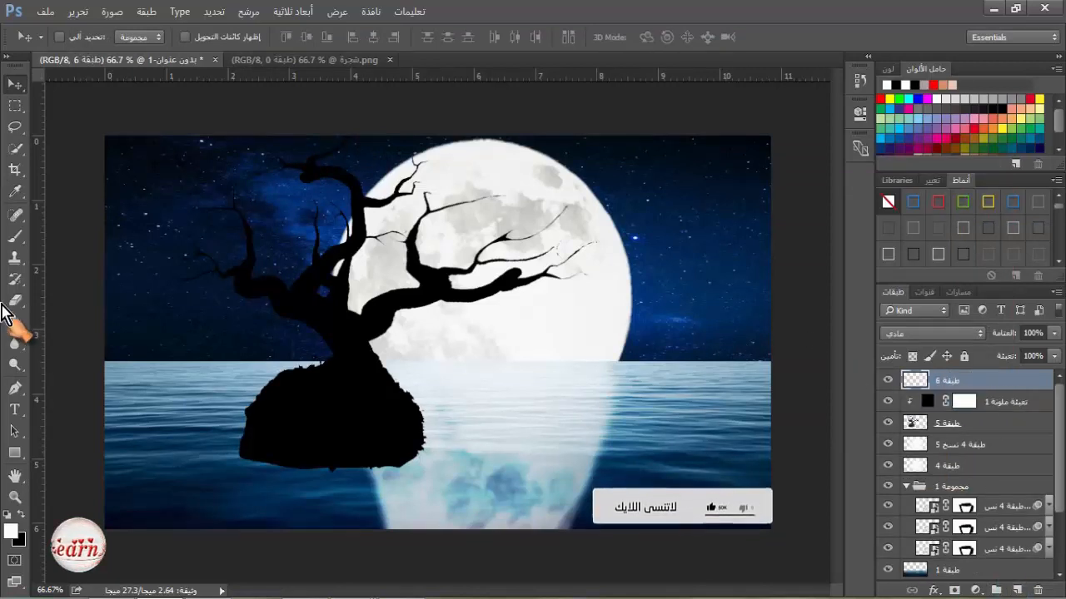
pyautogui.click(15, 236)
pyautogui.rightClick(577, 387)
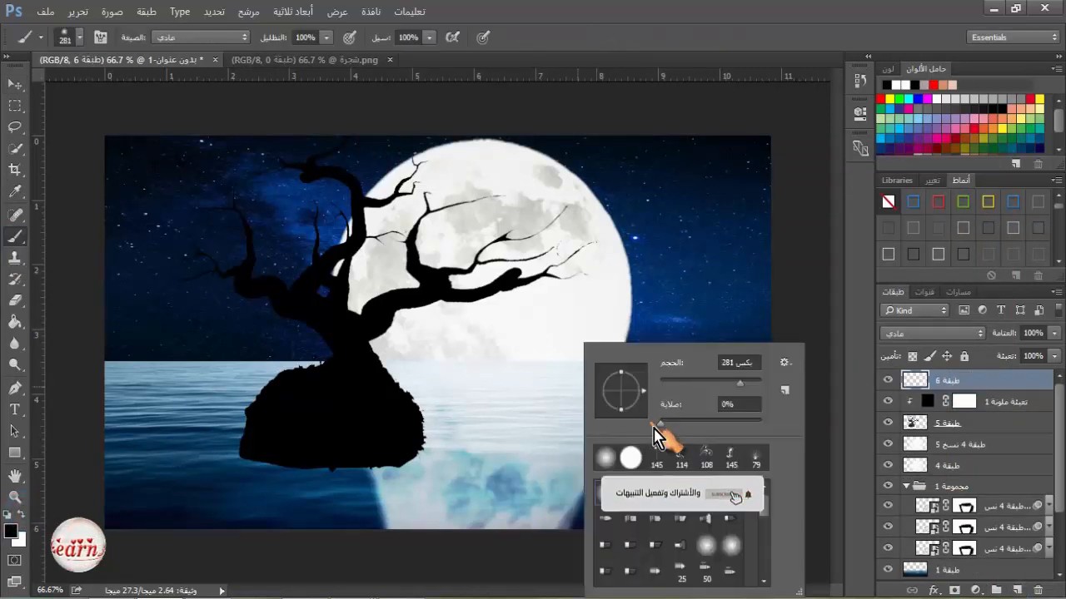
pyautogui.click(631, 457)
pyautogui.click(722, 383)
pyautogui.moveTo(406, 448)
pyautogui.mouseDown()
pyautogui.moveTo(362, 425)
pyautogui.moveTo(97, 421)
pyautogui.moveTo(345, 417)
pyautogui.moveTo(134, 409)
pyautogui.moveTo(260, 430)
pyautogui.moveTo(413, 381)
pyautogui.moveTo(136, 410)
pyautogui.mouseUp()
# Even out the ground's upper edge and extend its lower edge in black with a 102 px round brush
pyautogui.rightClick(261, 430)
pyautogui.click(328, 471)
pyautogui.click(417, 384)
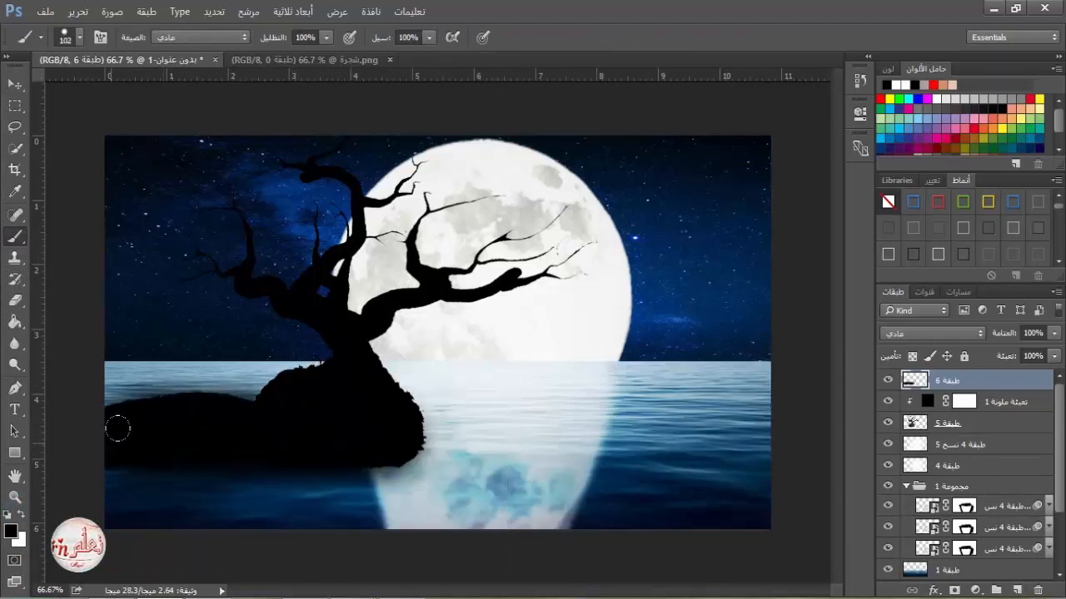
pyautogui.moveTo(249, 404); pyautogui.dragTo(264, 434)
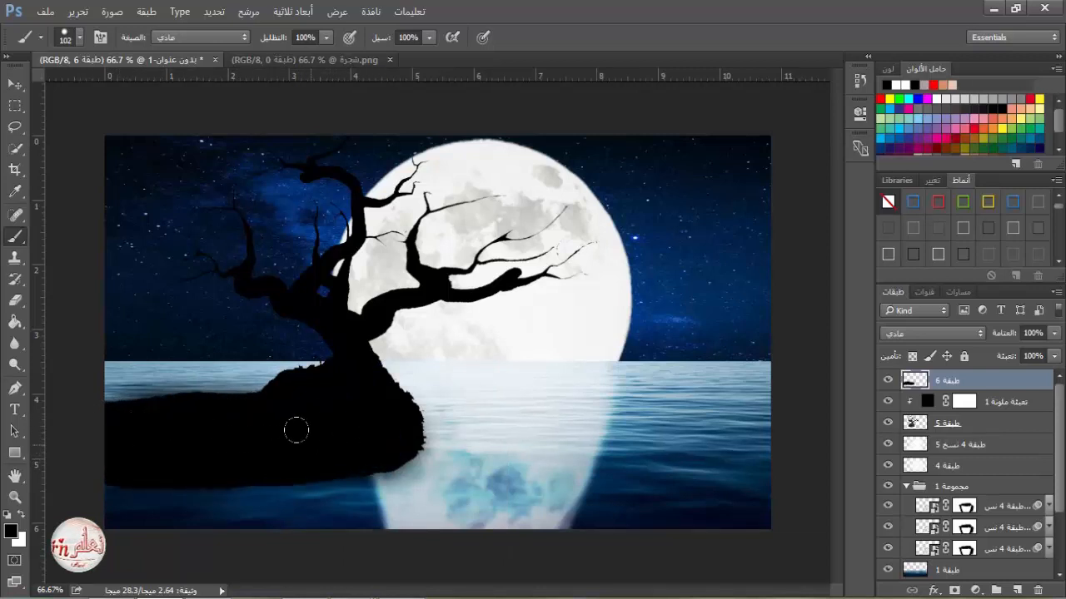
pyautogui.rightClick(322, 424)
pyautogui.moveTo(147, 458); pyautogui.dragTo(70, 464)
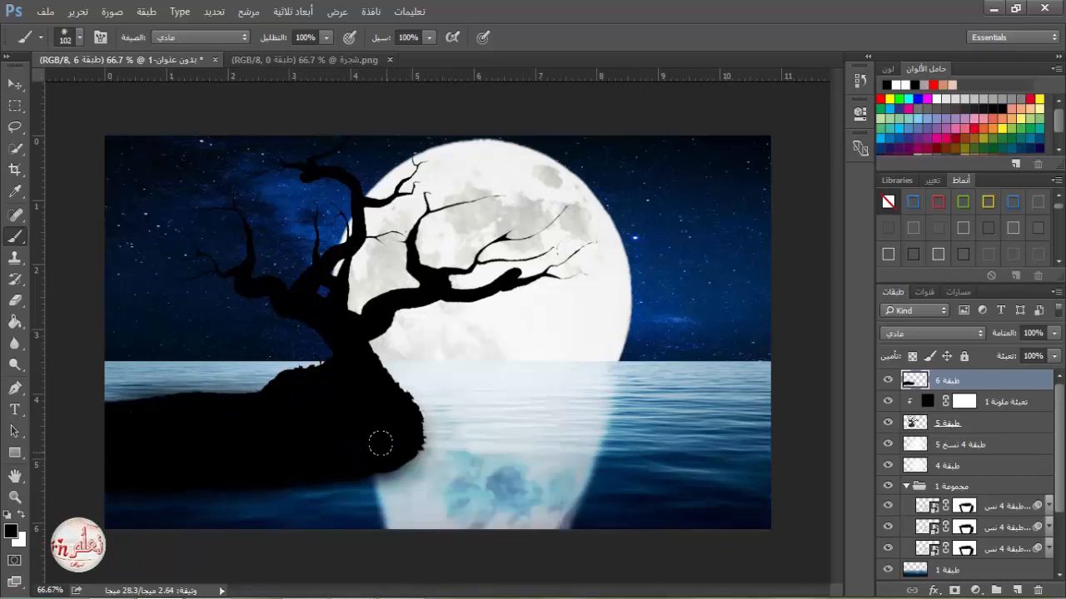
# Load a brush set with grass shapes and stamp black 278 px grass tufts along the ground and beside the trunk
pyautogui.rightClick(286, 423)
pyautogui.click(526, 375)
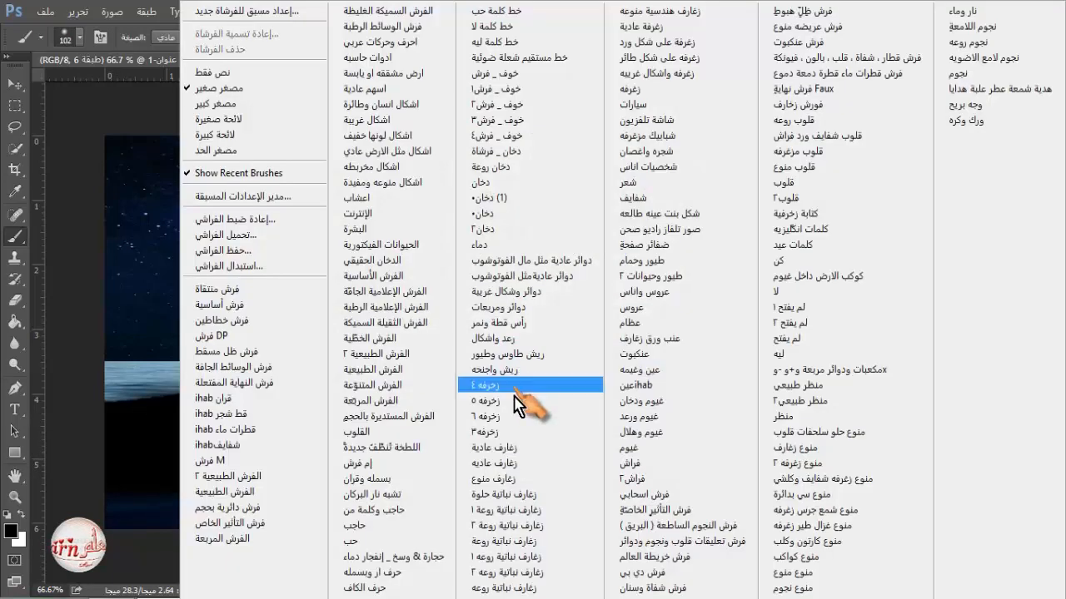
pyautogui.click(505, 522)
pyautogui.click(471, 236)
pyautogui.click(414, 497)
pyautogui.click(250, 379)
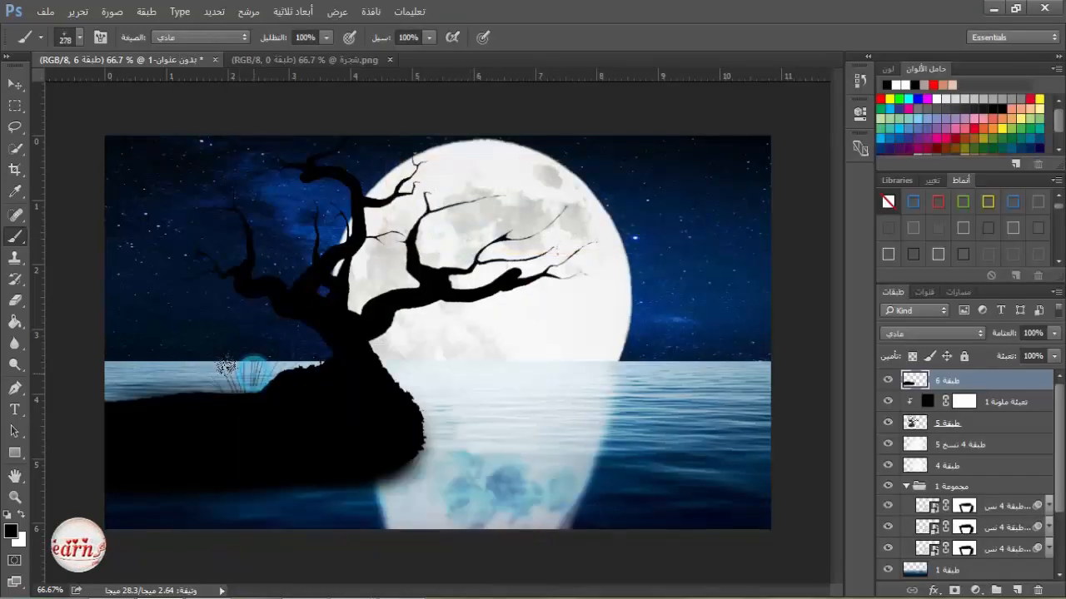
pyautogui.click(132, 384)
pyautogui.click(407, 384)
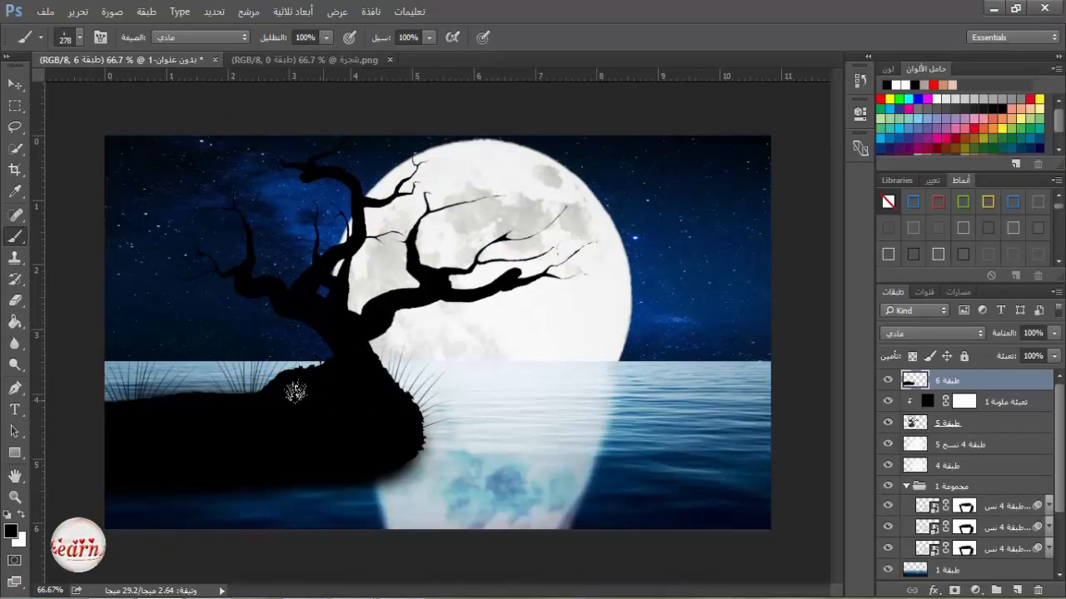
# Reduce the grass brush to 123 px and stamp smaller tufts among the existing ones
pyautogui.rightClick(295, 391)
pyautogui.moveTo(453, 385); pyautogui.dragTo(433, 385)
pyautogui.click(231, 383)
pyautogui.click(284, 379)
pyautogui.click(401, 383)
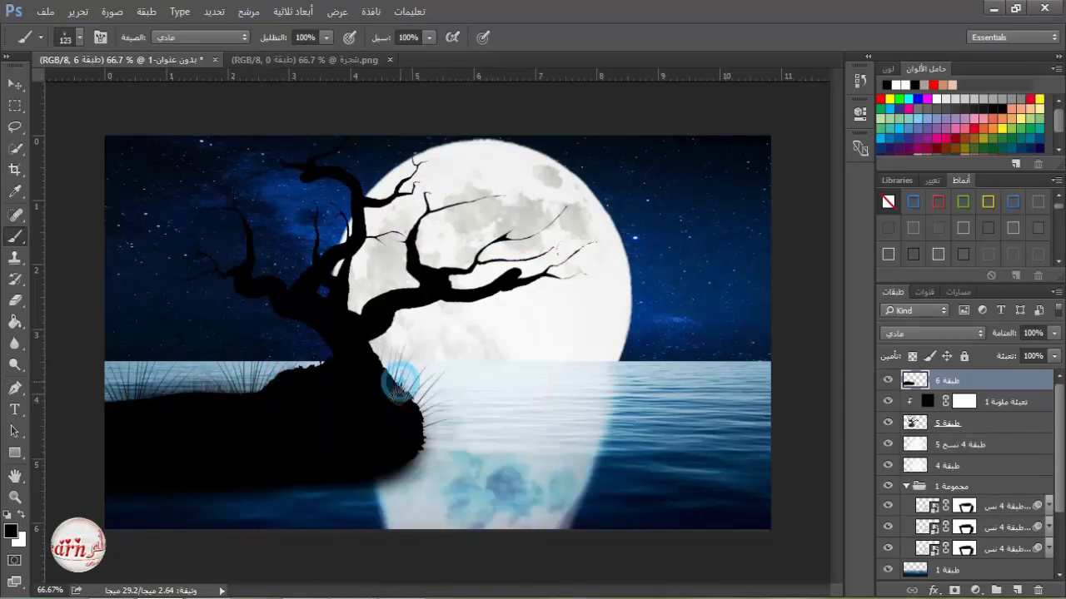
# Extend the ground's right end beyond the tree's base with a soft 123 px round brush
pyautogui.rightClick(360, 441)
pyautogui.click(457, 460)
pyautogui.click(575, 26)
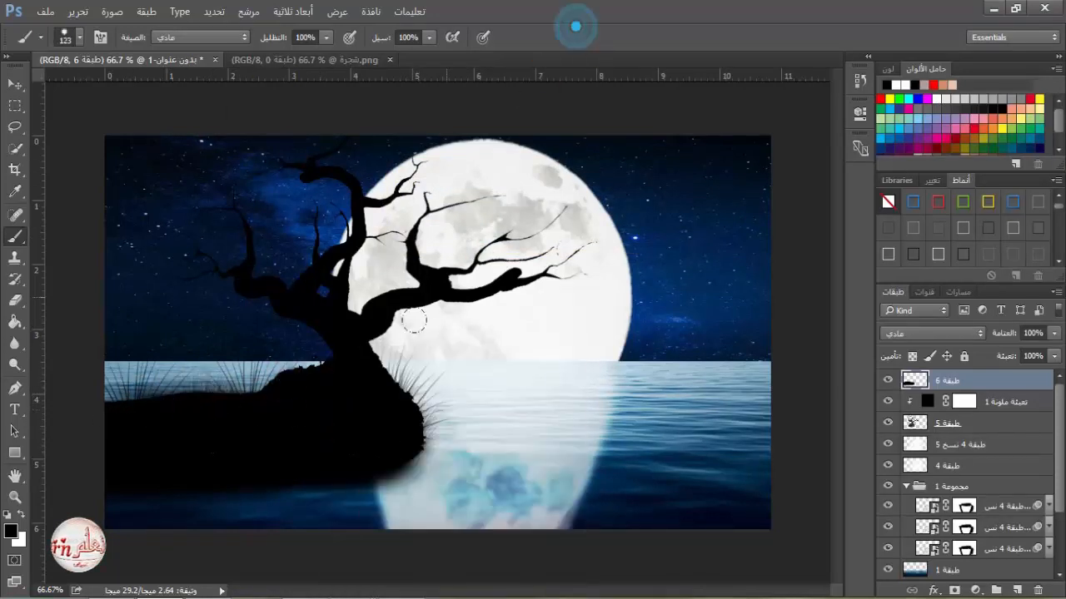
pyautogui.moveTo(395, 430)
pyautogui.mouseDown()
pyautogui.moveTo(352, 433)
pyautogui.moveTo(349, 419)
pyautogui.moveTo(378, 414)
pyautogui.moveTo(393, 447)
pyautogui.mouseUp()
pyautogui.rightClick(377, 414)
pyautogui.doubleClick(495, 452)
# Choose the 278 px grass brush again, set it to 102 px and stamp tufts along the ground's right side
pyautogui.rightClick(376, 408)
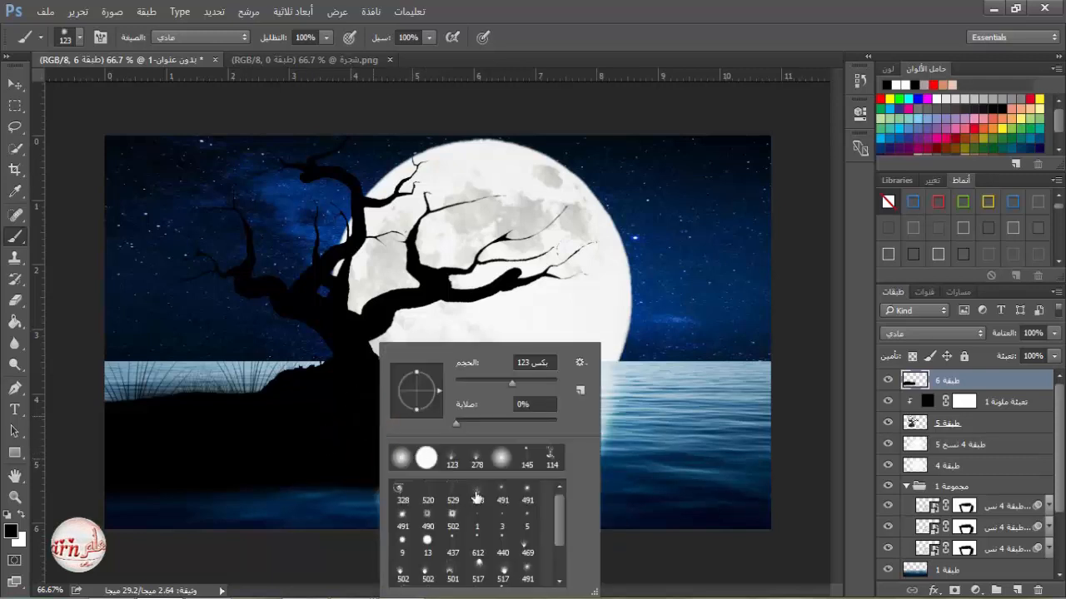
pyautogui.click(477, 490)
pyautogui.click(506, 381)
pyautogui.press('Return')
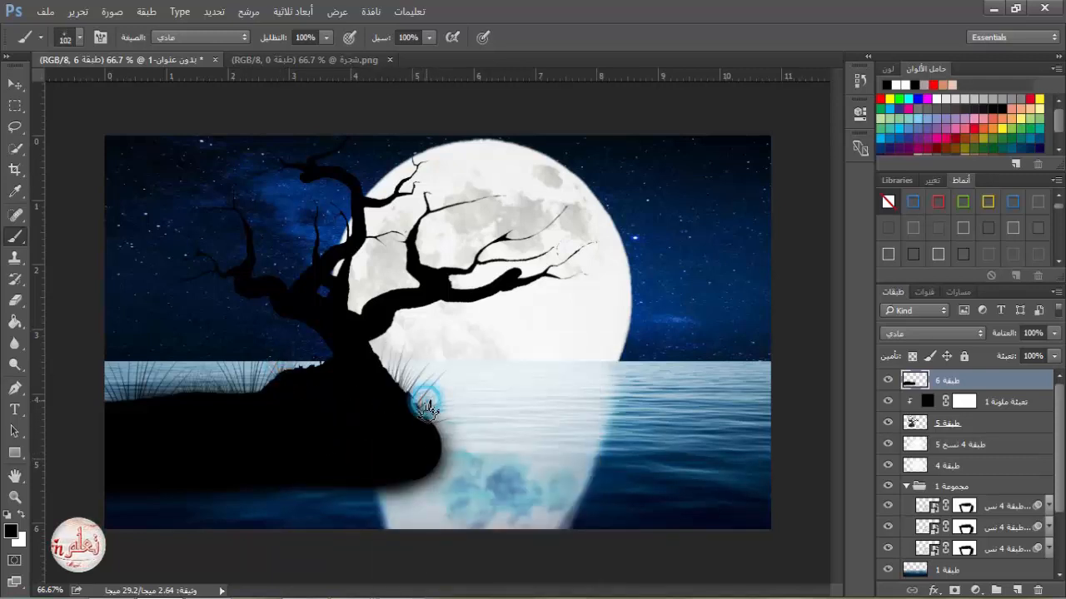
# Choose the 440 px plant brush, set its size to 157 px and stamp a plant beside the trunk
pyautogui.rightClick(499, 395)
pyautogui.scroll(-1, 630, 516)
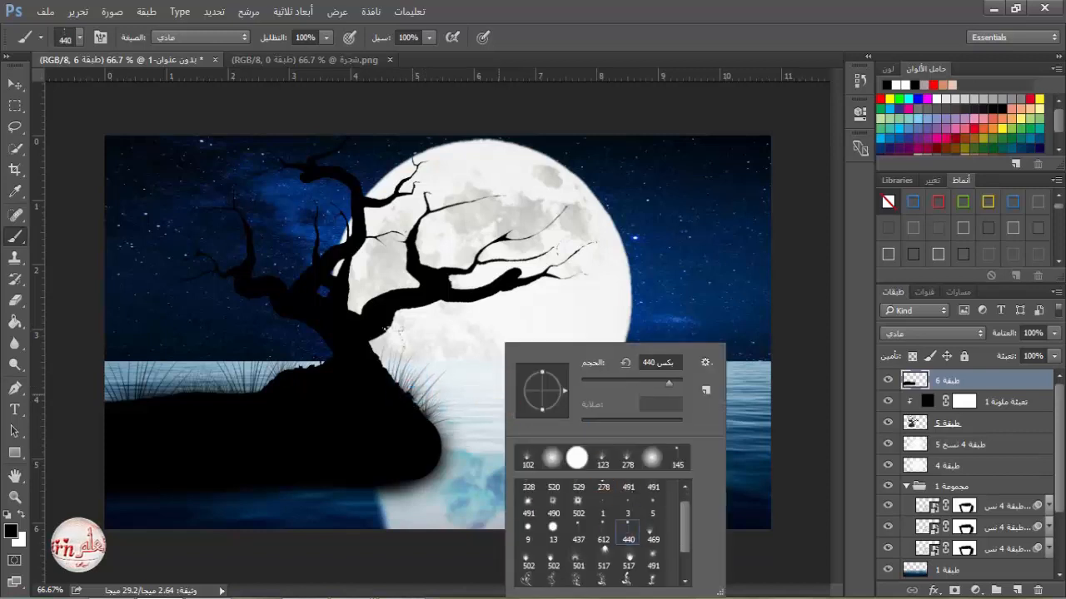
pyautogui.doubleClick(657, 363)
pyautogui.write('157')
pyautogui.press('Return')
# Choose the 557 px plant brush, set it to 160 px and stamp plants at the ground's left end and beside the trunk
pyautogui.rightClick(405, 372)
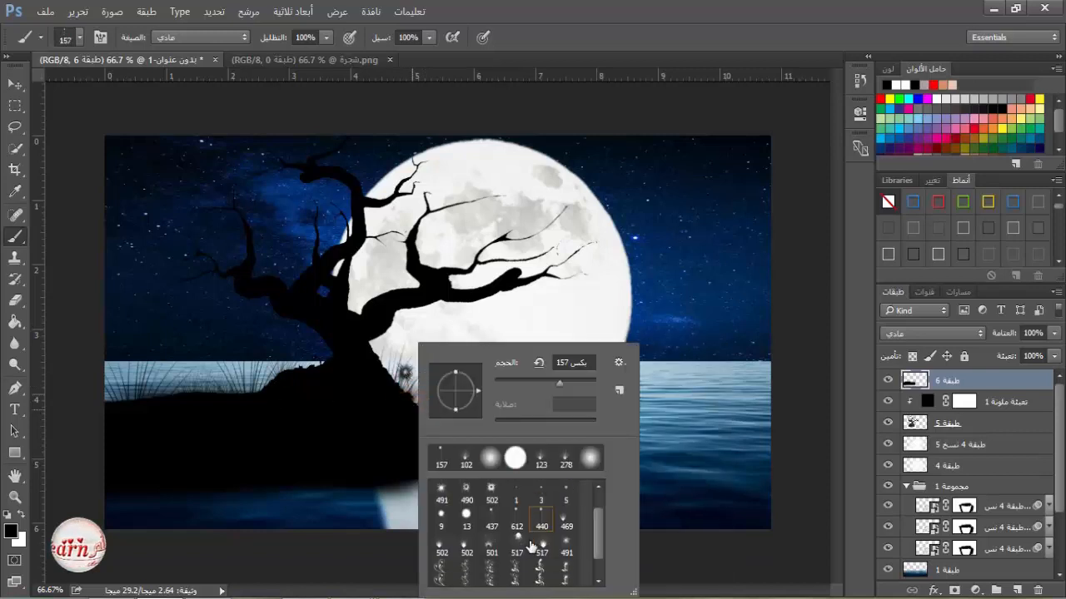
pyautogui.click(566, 550)
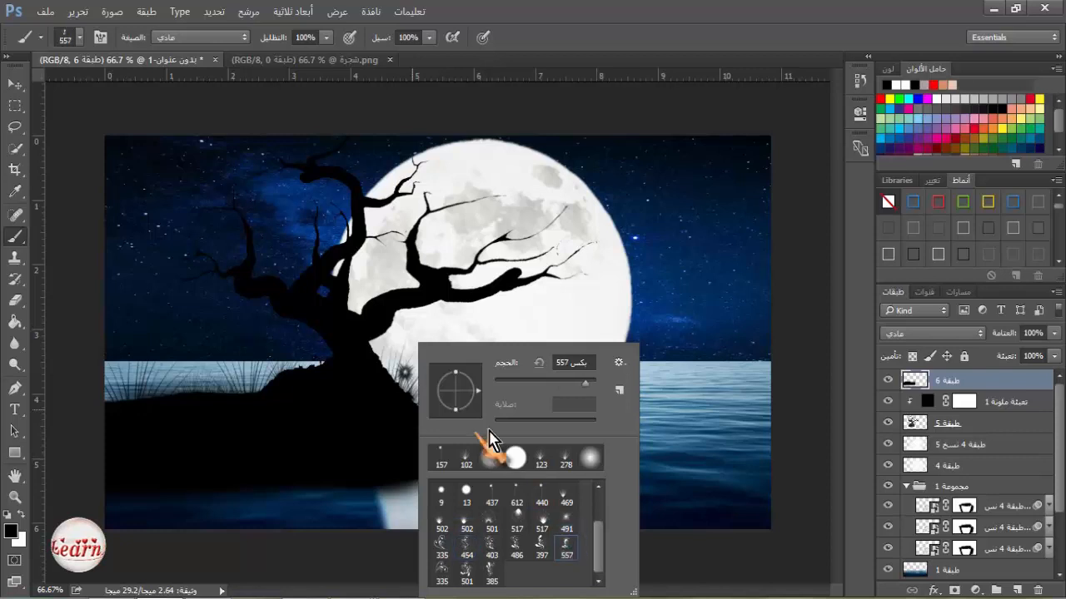
pyautogui.click(126, 381)
pyautogui.click(400, 392)
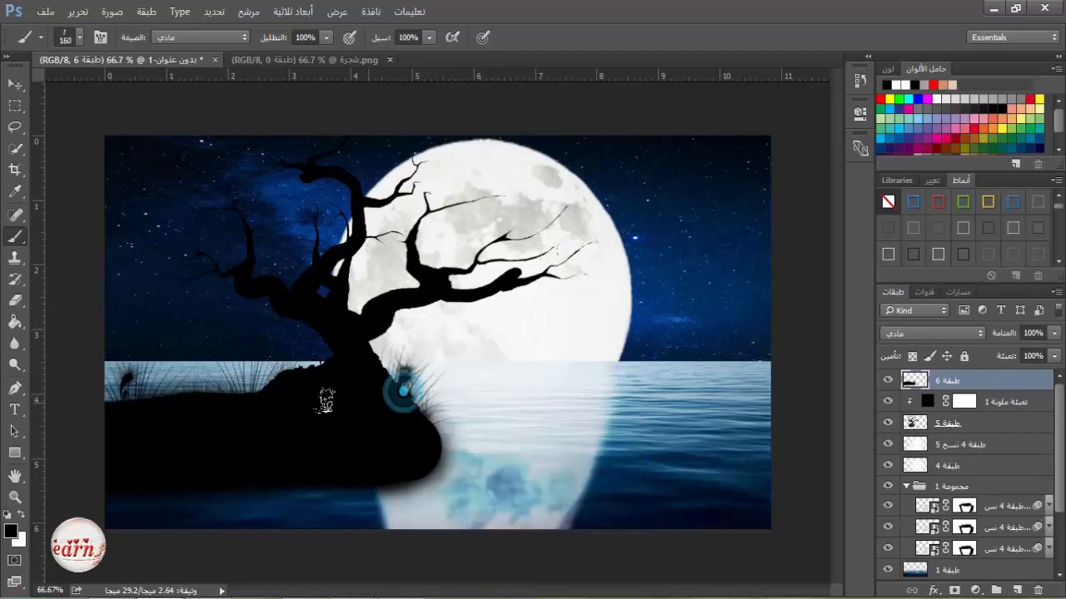
# Create a new layer above the grass layer and choose an 11 px round brush at 100% hardness
pyautogui.click(15, 84)
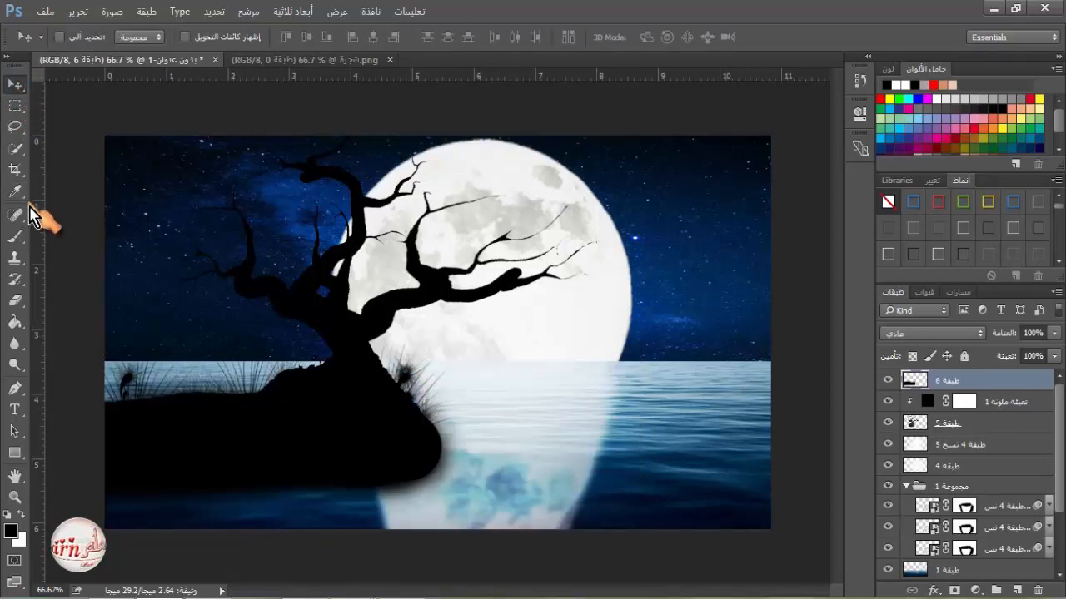
pyautogui.click(1016, 591)
pyautogui.click(16, 237)
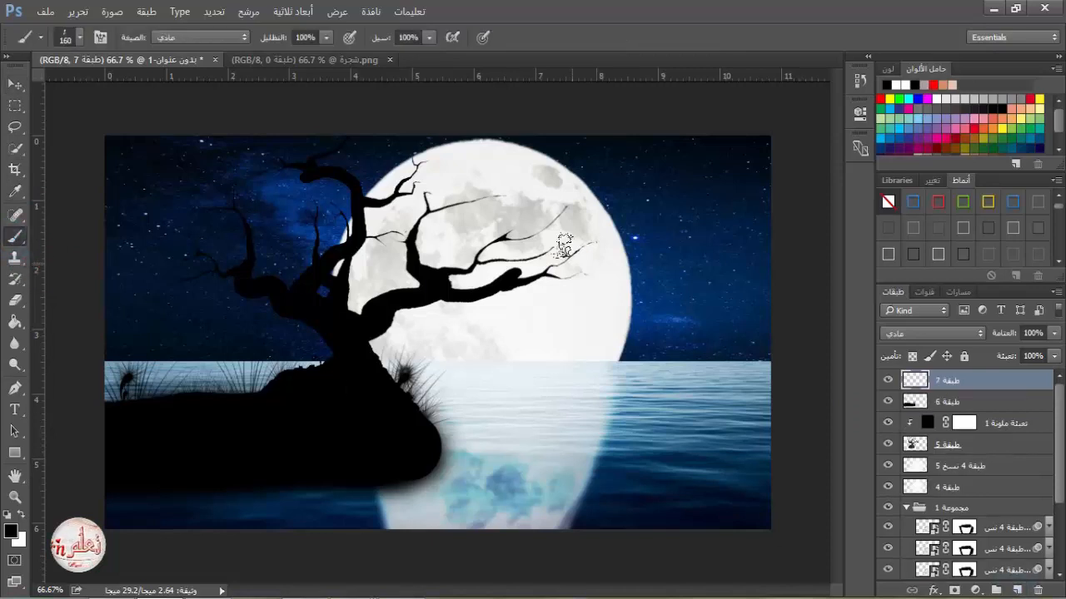
pyautogui.rightClick(553, 241)
pyautogui.click(700, 379)
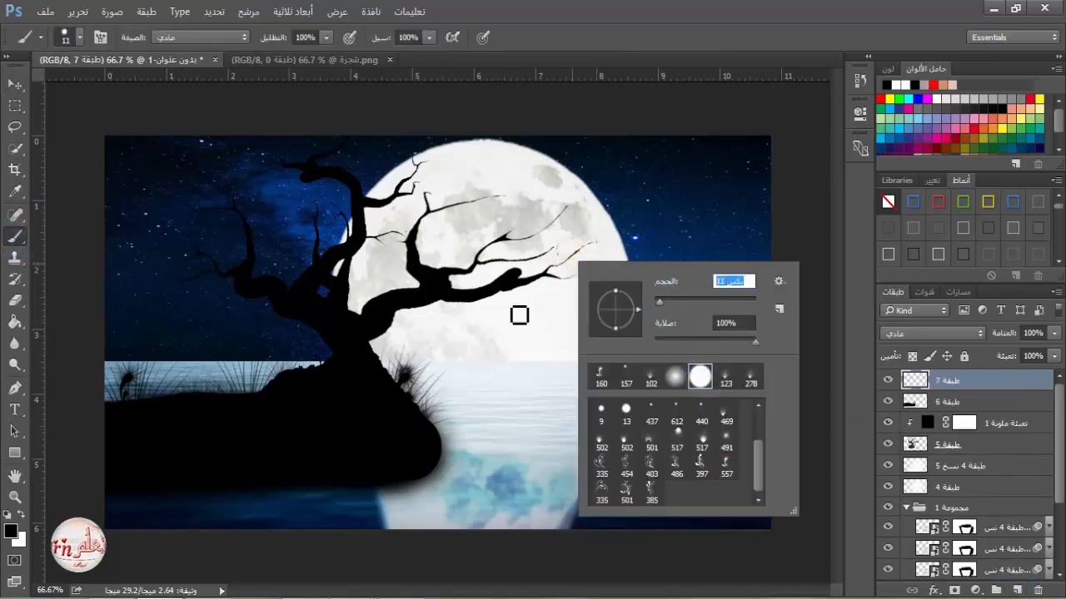
# Place two vertical guides at about 7 and 6 on the horizontal ruler, crossing the tree's long branch
pyautogui.moveTo(35, 212); pyautogui.dragTo(534, 344)
pyautogui.moveTo(35, 308); pyautogui.dragTo(471, 326)
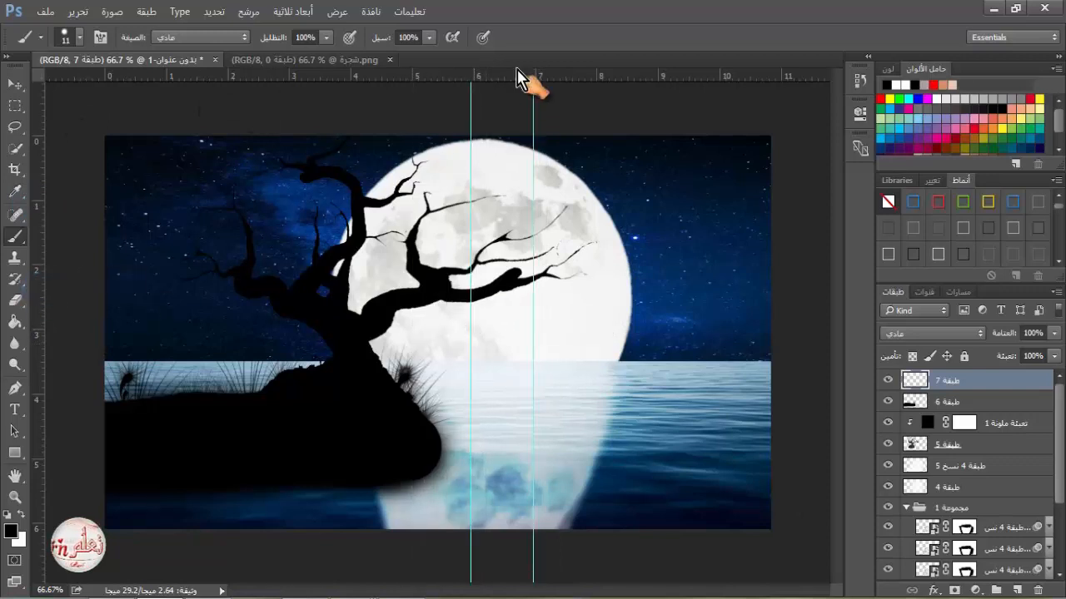
pyautogui.click(337, 12)
pyautogui.click(600, 12)
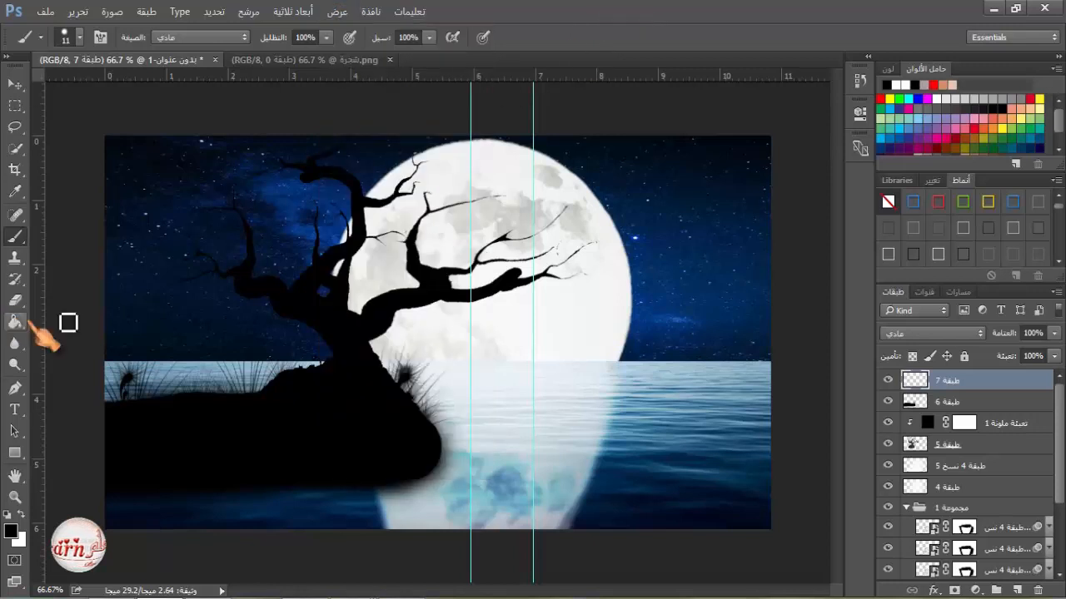
# Paint two straight black swing ropes along the guides from the branch down to the water with an 8 px hard brush
pyautogui.keyDown('shift'); pyautogui.click(542, 427); pyautogui.keyUp('shift')
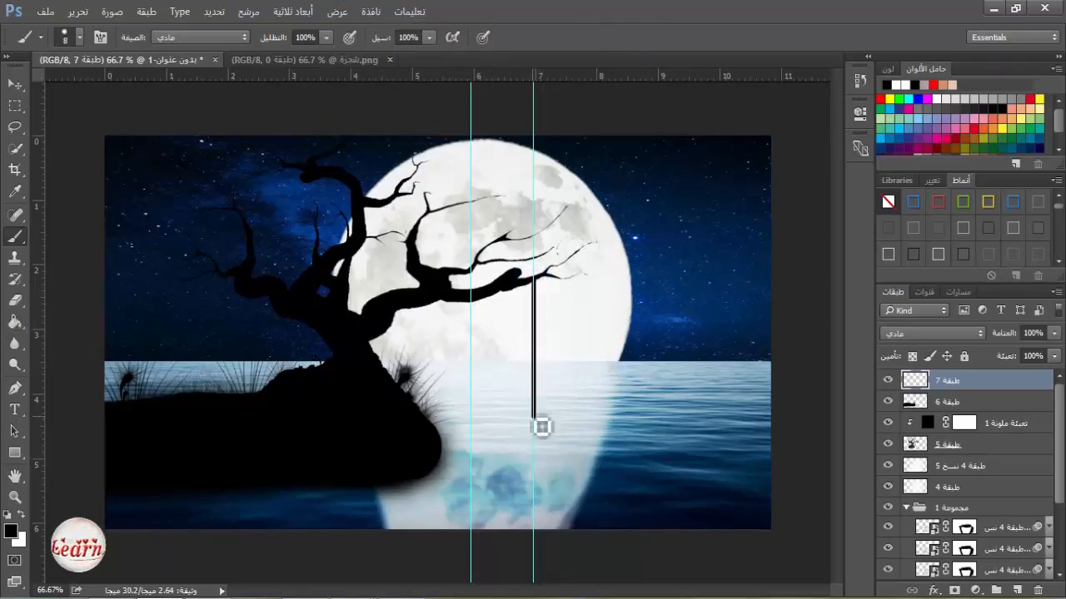
pyautogui.click(471, 418)
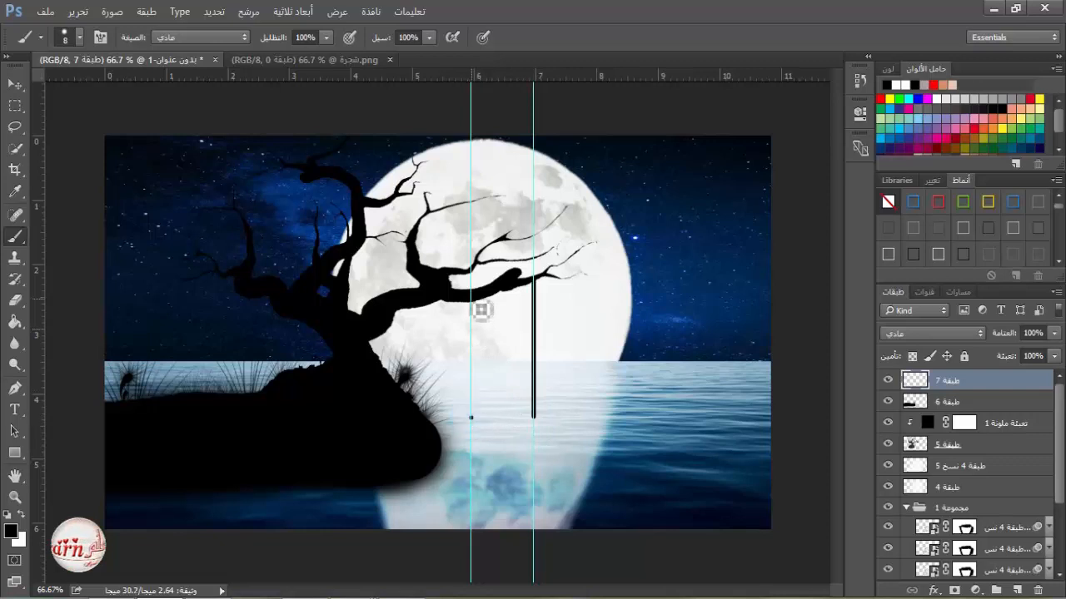
pyautogui.keyDown('shift'); pyautogui.click(471, 280); pyautogui.keyUp('shift')
# Paint the swing's seat as a straight line joining the rope ends with a 32 px hard brush, and hide the guides
pyautogui.rightClick(487, 415)
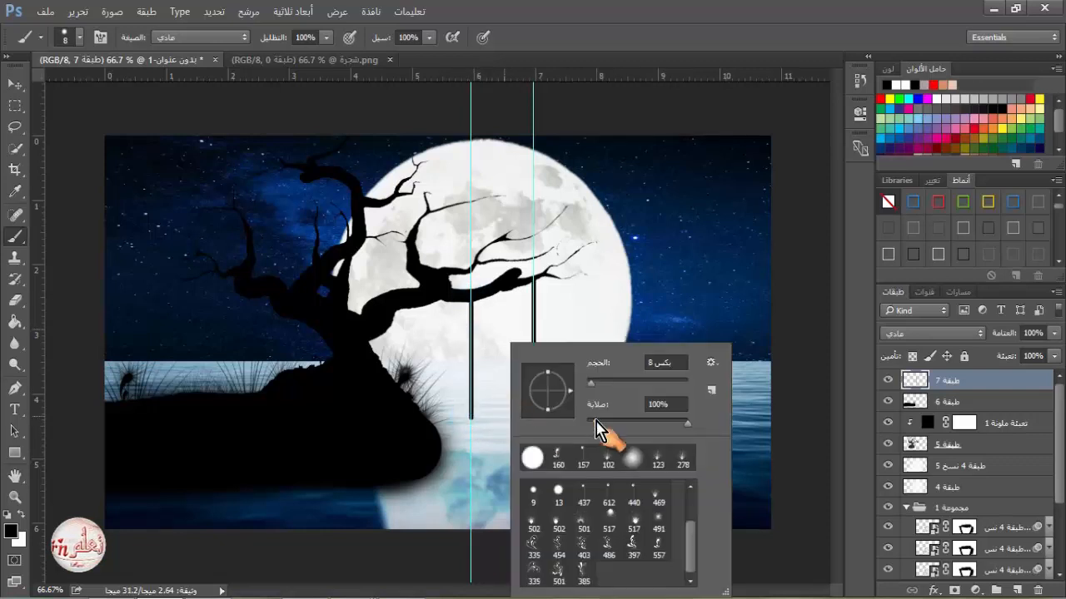
pyautogui.moveTo(593, 382); pyautogui.dragTo(606, 382)
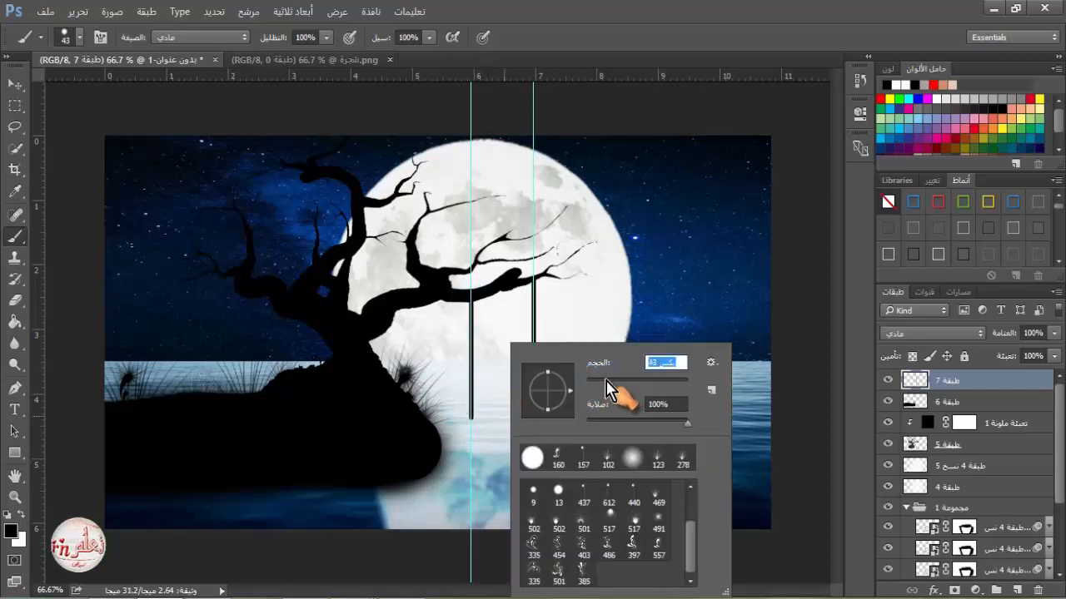
pyautogui.press('Return')
pyautogui.click(471, 418)
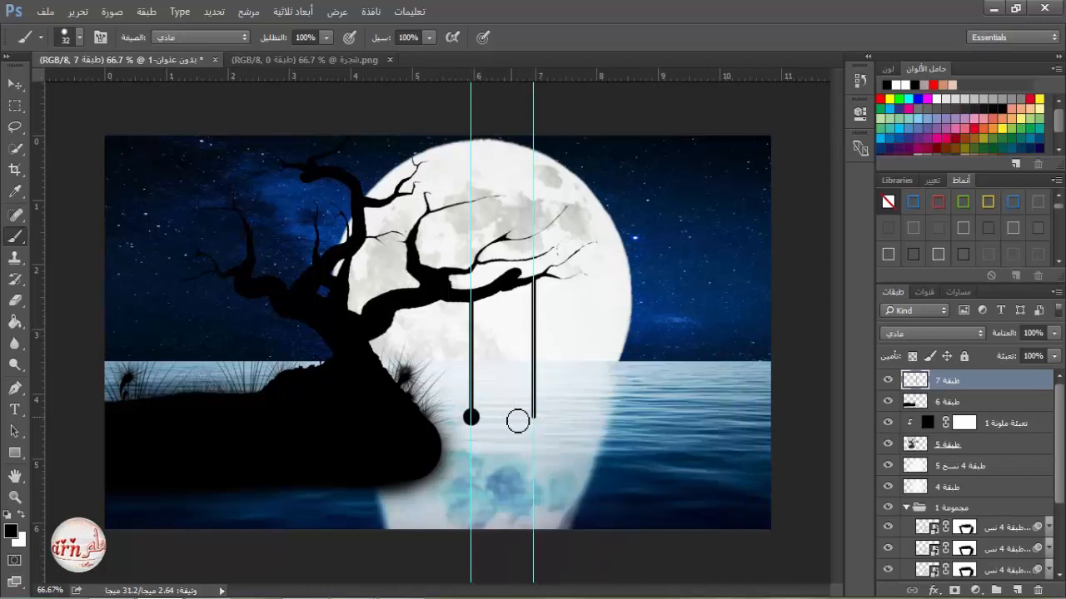
pyautogui.keyDown('shift'); pyautogui.click(534, 418); pyautogui.keyUp('shift')
pyautogui.hotkey('ctrl', ';')
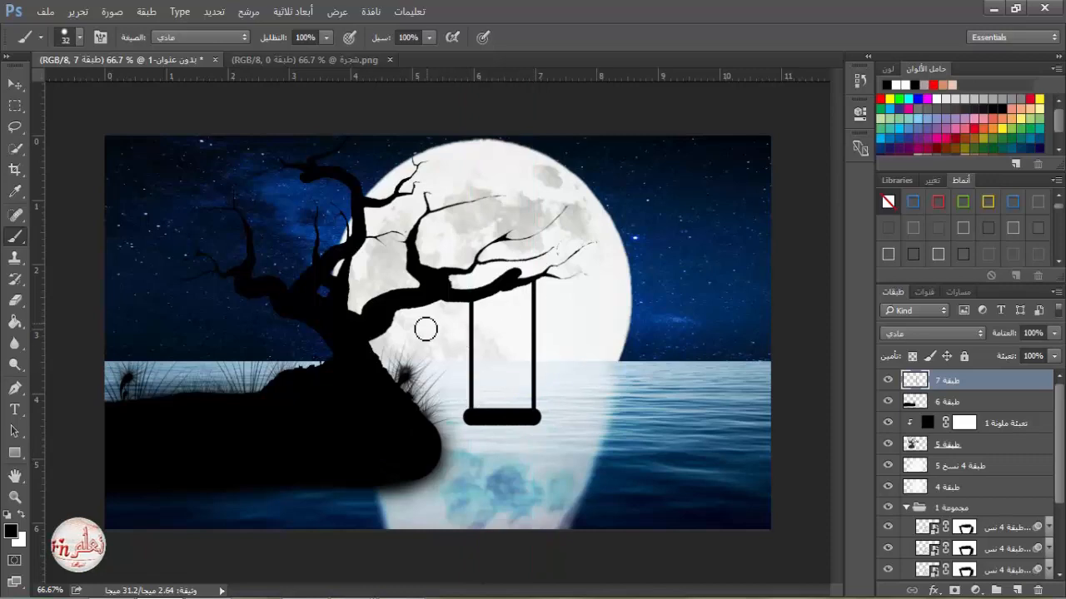
# Close the tree image and open the seated woman's picture from Windows Photo Viewer in Adobe Photoshop CC 2015
pyautogui.click(15, 84)
pyautogui.click(389, 60)
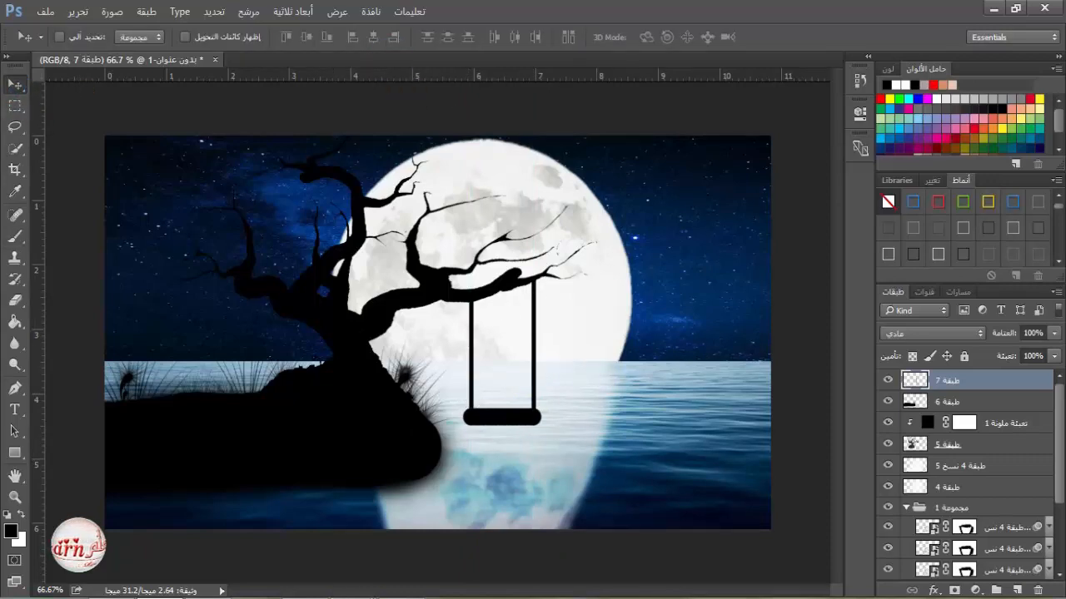
pyautogui.click(133, 508)
pyautogui.rightClick(745, 337)
pyautogui.moveTo(791, 344)
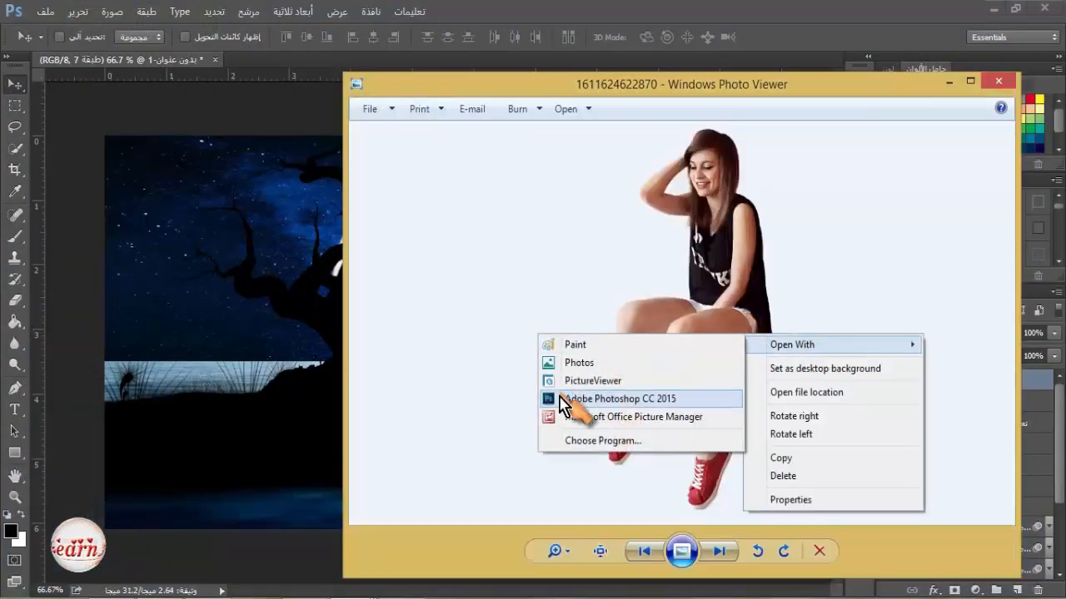
pyautogui.click(560, 398)
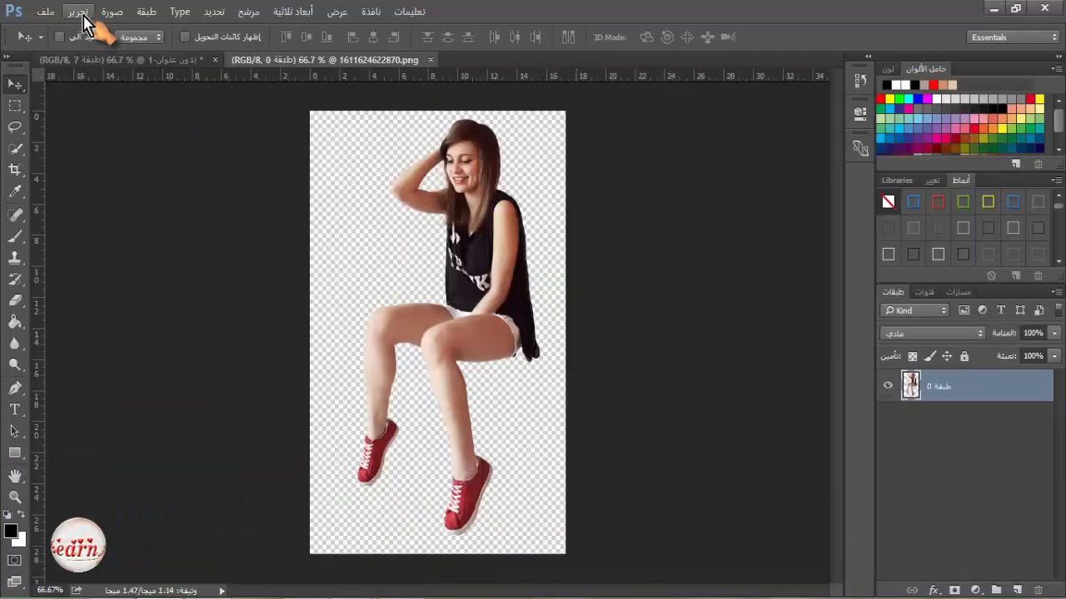
# Flip the seated woman horizontally and copy her into the moon composition
pyautogui.click(80, 12)
pyautogui.click(255, 312)
pyautogui.rightClick(441, 322)
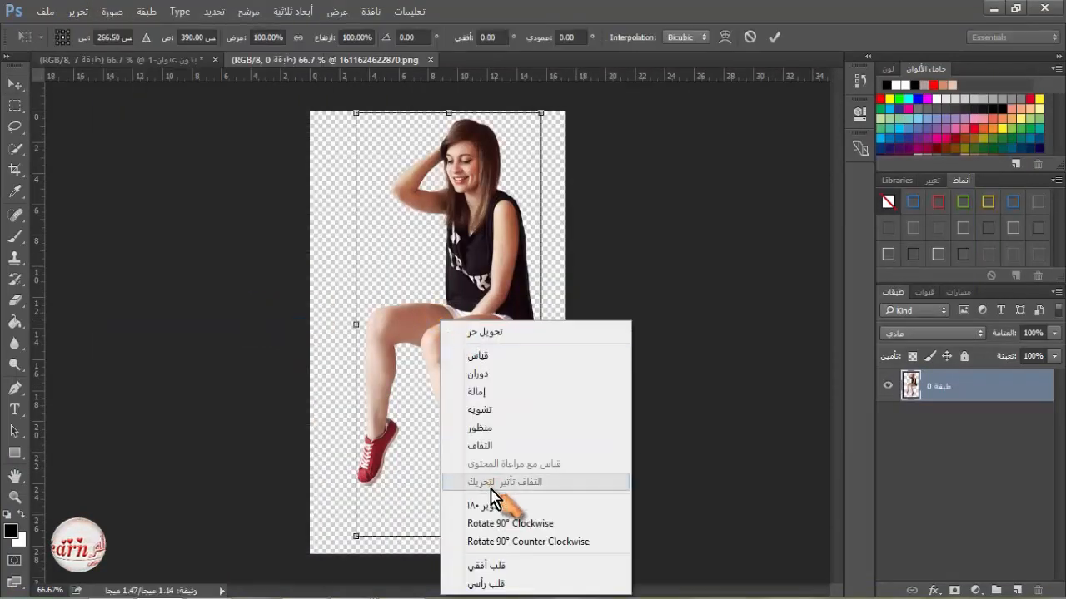
pyautogui.click(492, 566)
pyautogui.press('Return')
pyautogui.moveTo(542, 178); pyautogui.dragTo(516, 350)
# Scale the woman proportionally to 27.34% with Free Transform and place her on the swing seat
pyautogui.click(77, 12)
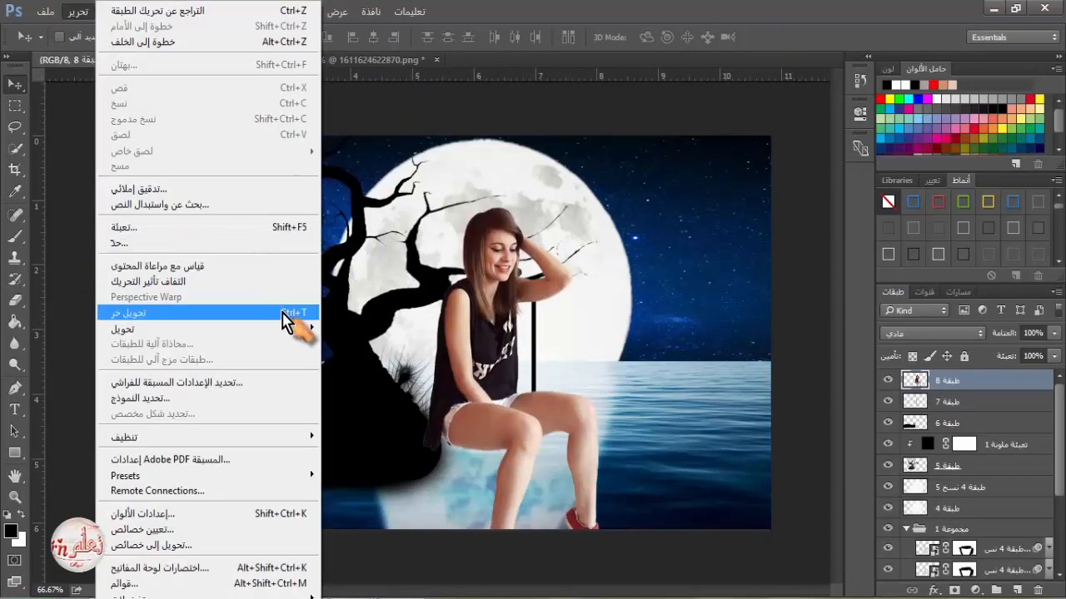
pyautogui.click(285, 310)
pyautogui.moveTo(427, 204); pyautogui.dragTo(556, 408)
pyautogui.moveTo(557, 466); pyautogui.dragTo(510, 321)
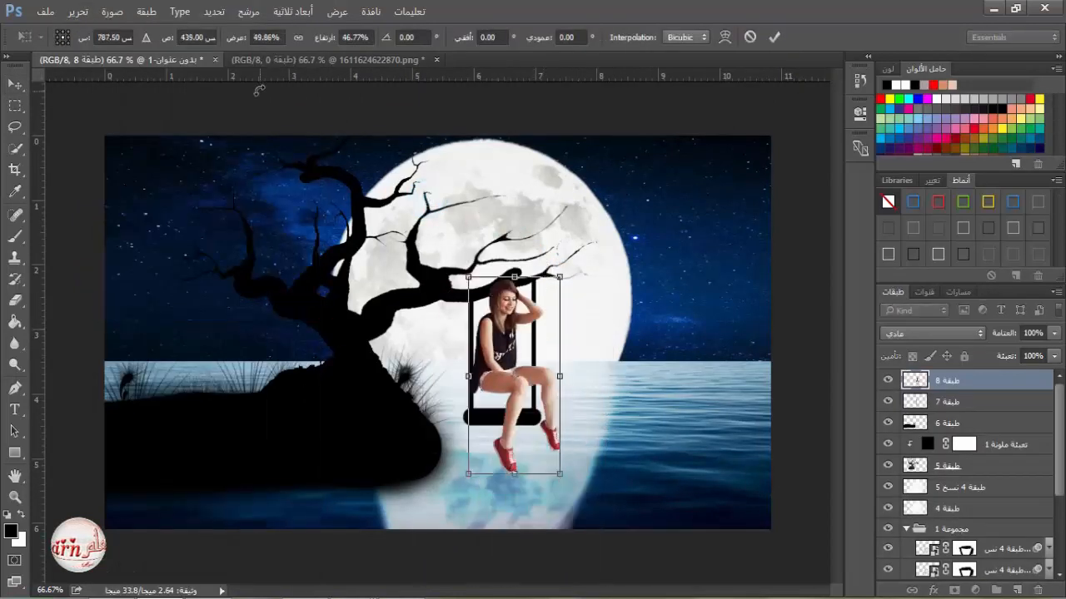
pyautogui.click(298, 38)
pyautogui.moveTo(469, 271); pyautogui.dragTo(504, 376)
pyautogui.moveTo(493, 490); pyautogui.dragTo(491, 459)
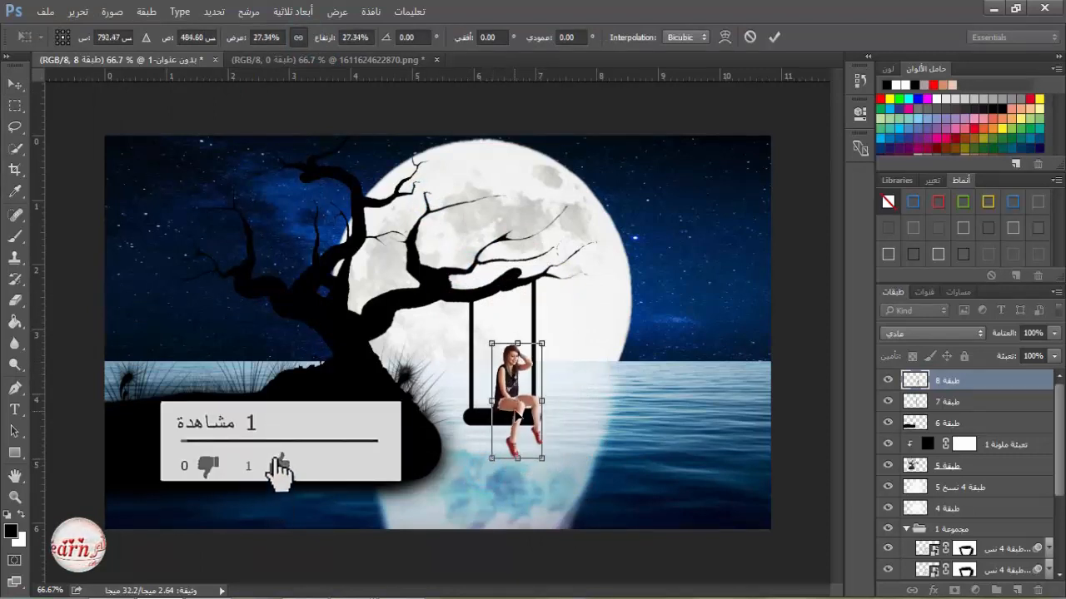
pyautogui.moveTo(519, 385); pyautogui.dragTo(510, 383)
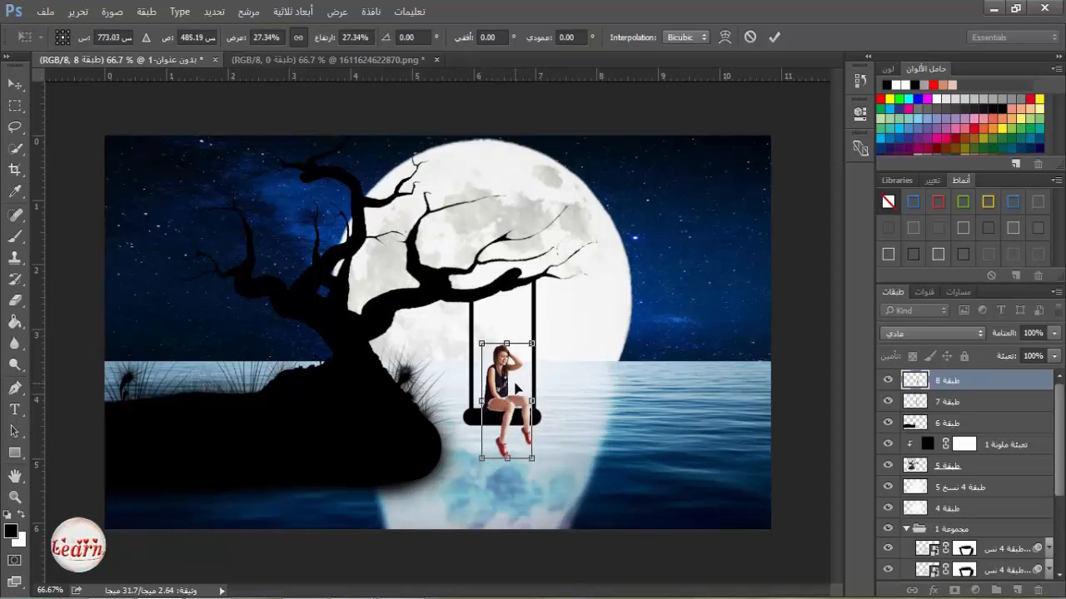
# Nudge the woman slightly right and down so she sits on the swing seat, and apply the transform
pyautogui.press('Down')
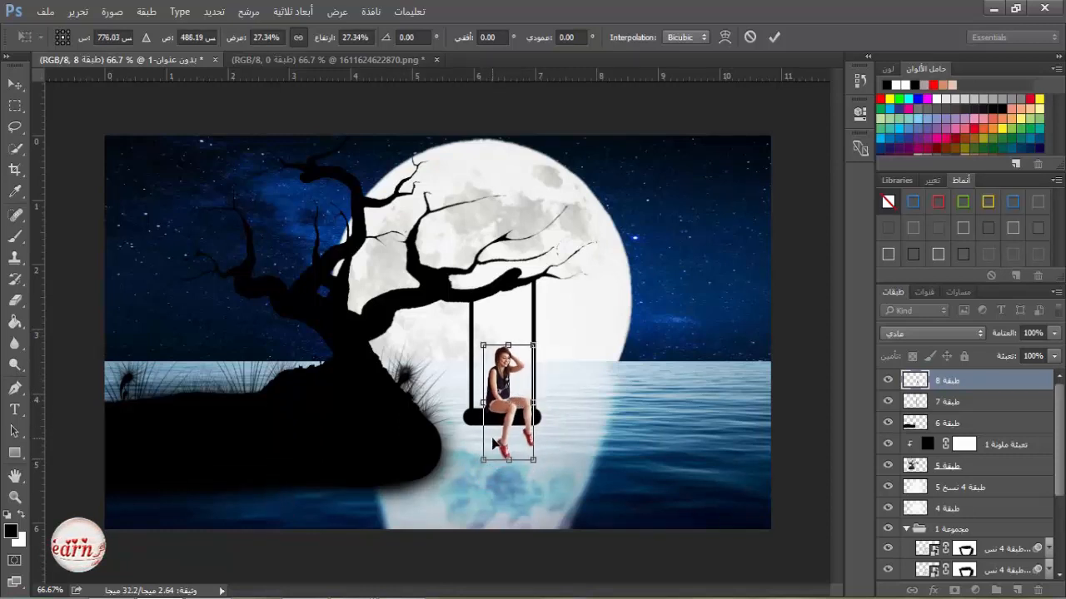
pyautogui.press('Right')
pyautogui.press('Right')
pyautogui.press('Right')
pyautogui.press('Right')
pyautogui.press('Down')
pyautogui.press('Left')
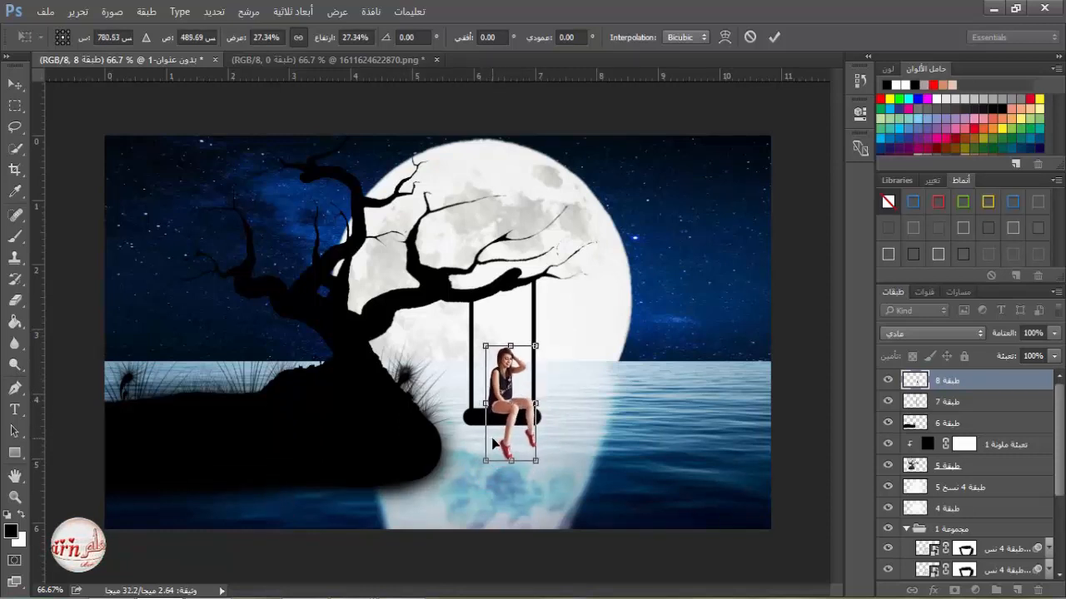
pyautogui.click(774, 37)
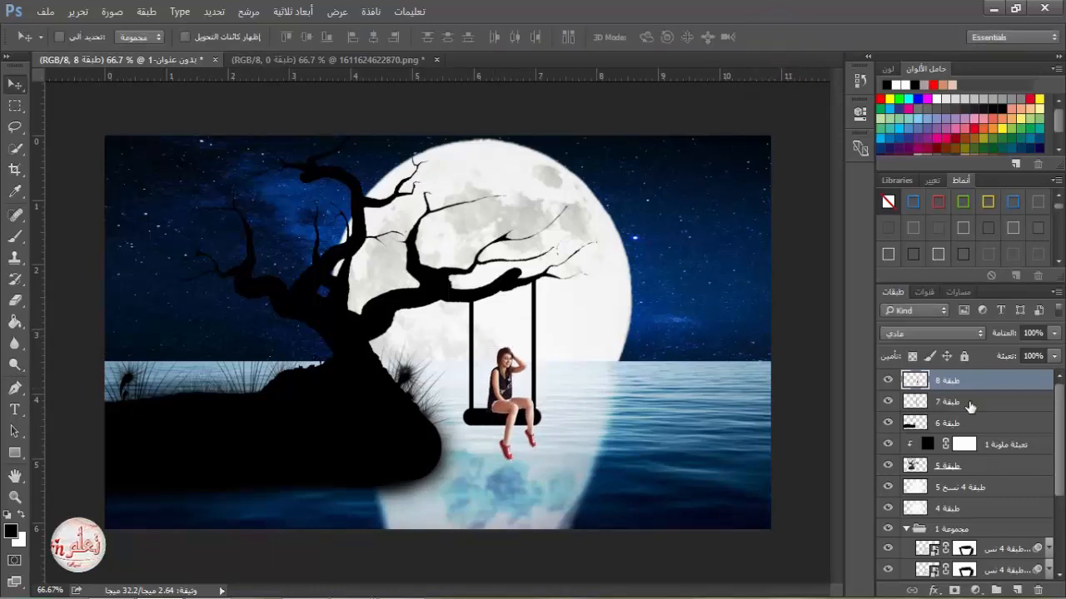
# Add a black (000000) solid colour fill layer and clip it to the woman's layer to make her a silhouette
pyautogui.click(977, 591)
pyautogui.click(949, 240)
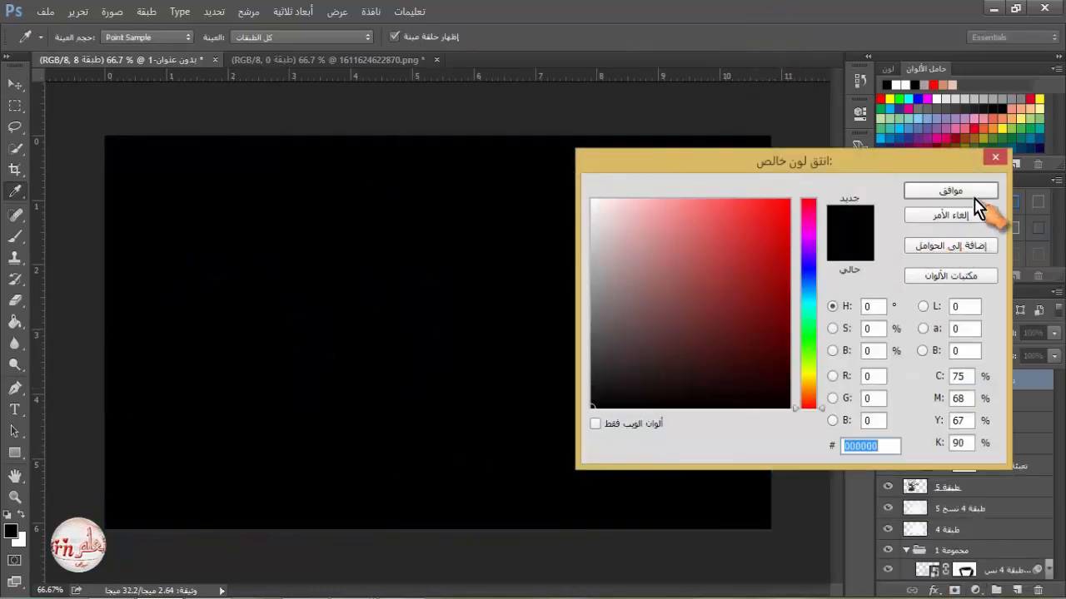
pyautogui.click(921, 190)
pyautogui.keyDown('alt'); pyautogui.click(992, 384); pyautogui.keyUp('alt')
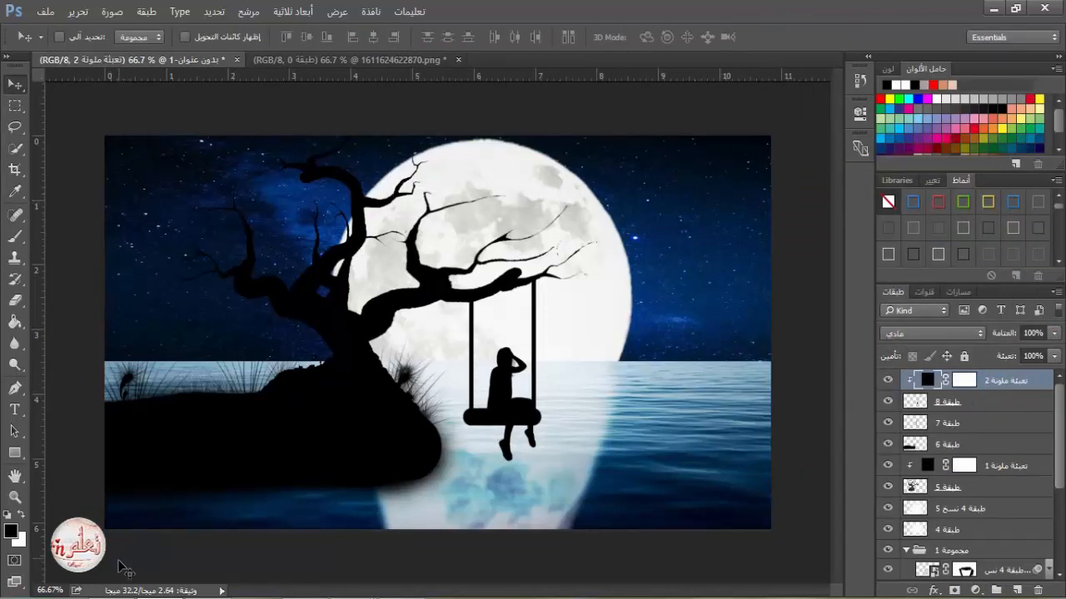
# Choose the Lasso tool and open the pigeon collection image from Windows Photo Viewer in Photoshop
pyautogui.press('l')
pyautogui.click(930, 575)
pyautogui.rightClick(655, 357)
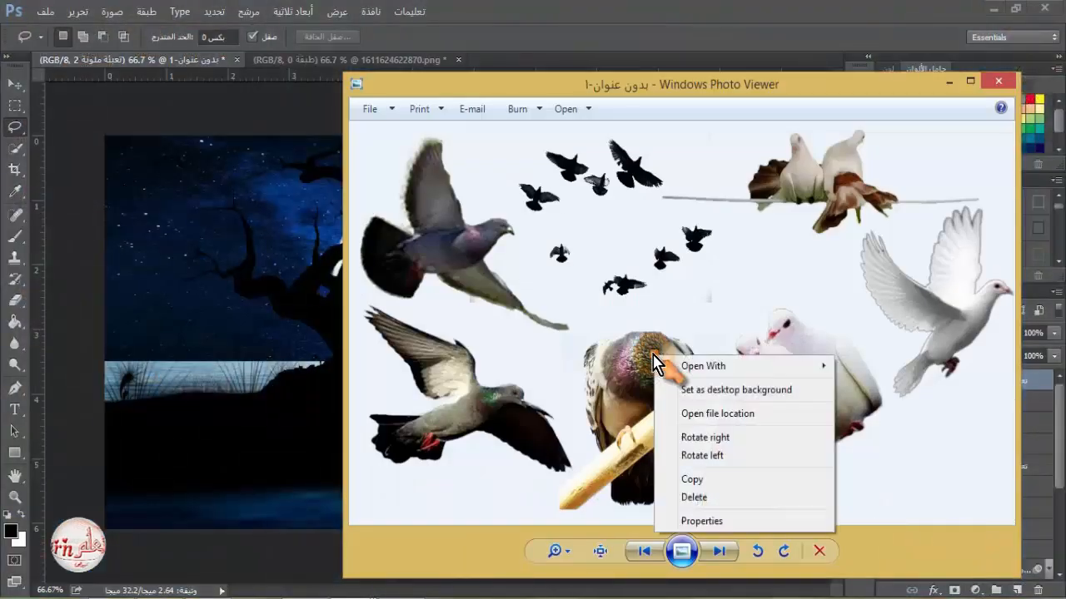
pyautogui.moveTo(741, 371)
pyautogui.click(858, 423)
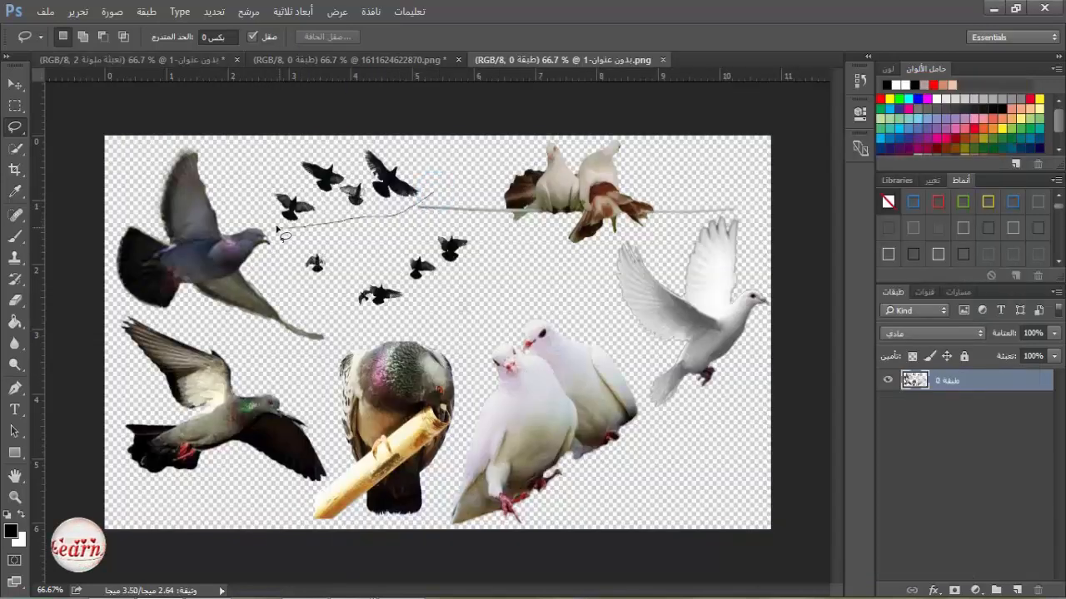
# Lasso the upper group of small dark flying birds, copy it into the composition and place its layer below the tree layer
pyautogui.moveTo(433, 193)
pyautogui.mouseDown()
pyautogui.moveTo(420, 205)
pyautogui.moveTo(349, 96)
pyautogui.moveTo(218, 67)
pyautogui.moveTo(579, 245)
pyautogui.mouseUp()
pyautogui.click(15, 84)
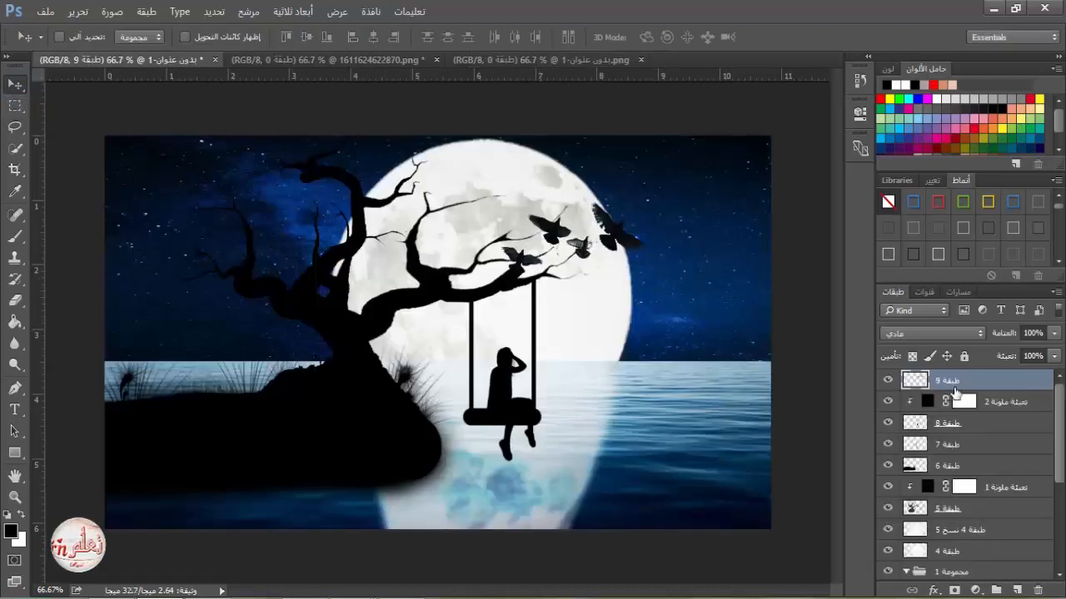
pyautogui.moveTo(955, 391); pyautogui.dragTo(966, 524)
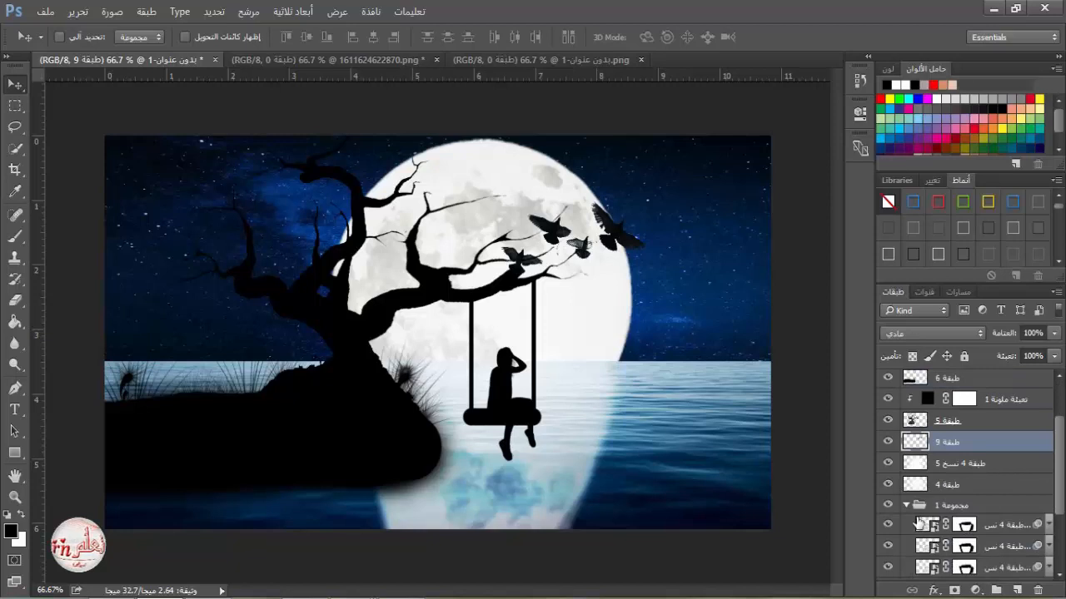
# Shrink the birds with Free Transform and place them over the moon's right side above the branch tips
pyautogui.hotkey('ctrl', 't')
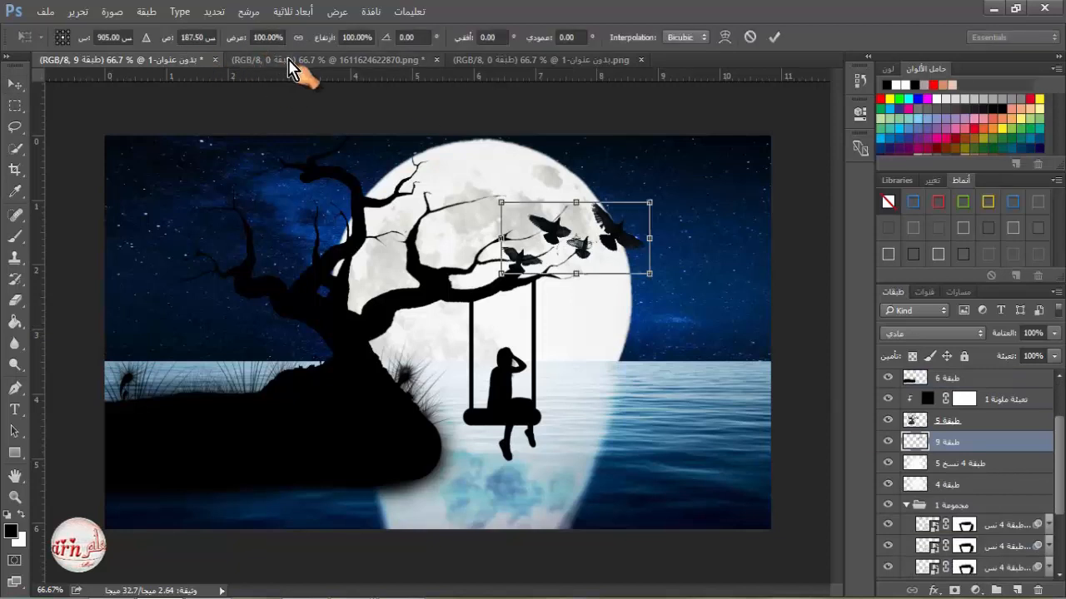
pyautogui.moveTo(501, 202); pyautogui.dragTo(587, 225)
pyautogui.click(773, 37)
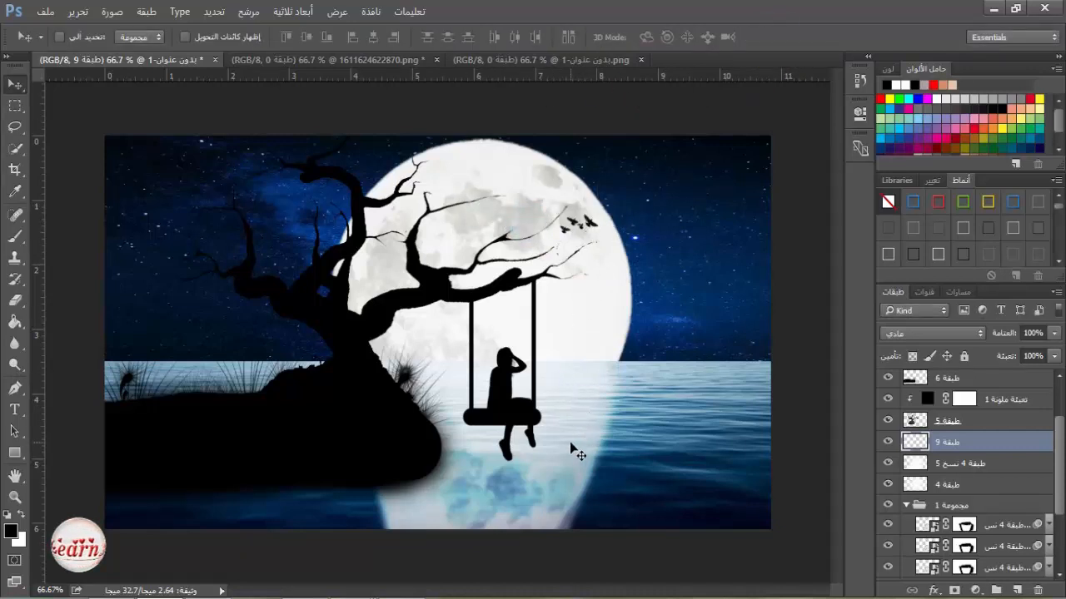
pyautogui.scroll(-2, 958, 500)
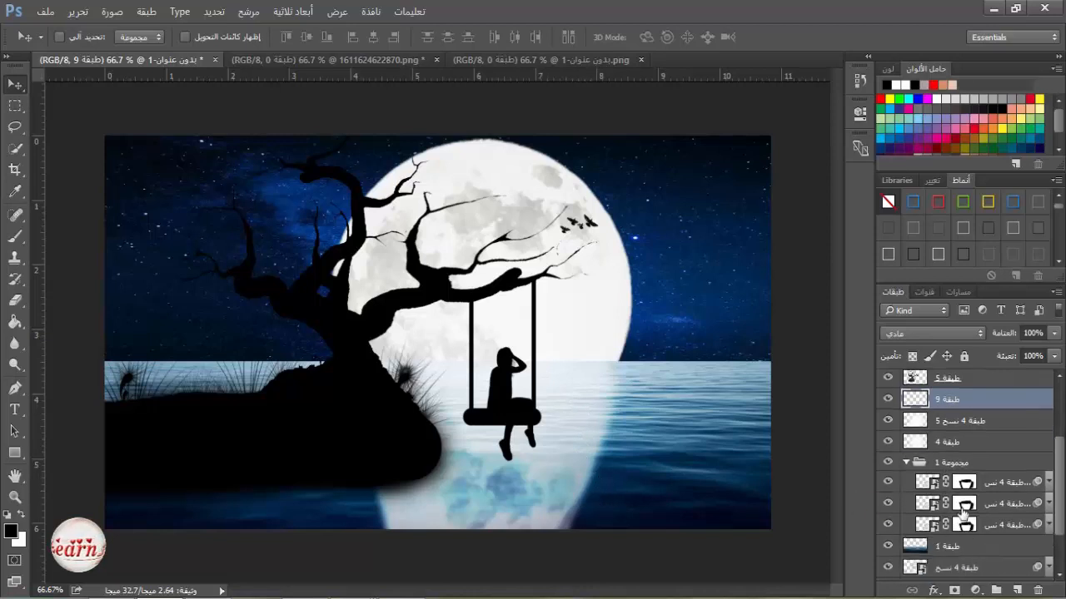
# Touch up the masks of the moon reflection copies in the group along the reflection's lower right edge with a 61 px brush
pyautogui.click(964, 504)
pyautogui.click(14, 236)
pyautogui.rightClick(583, 439)
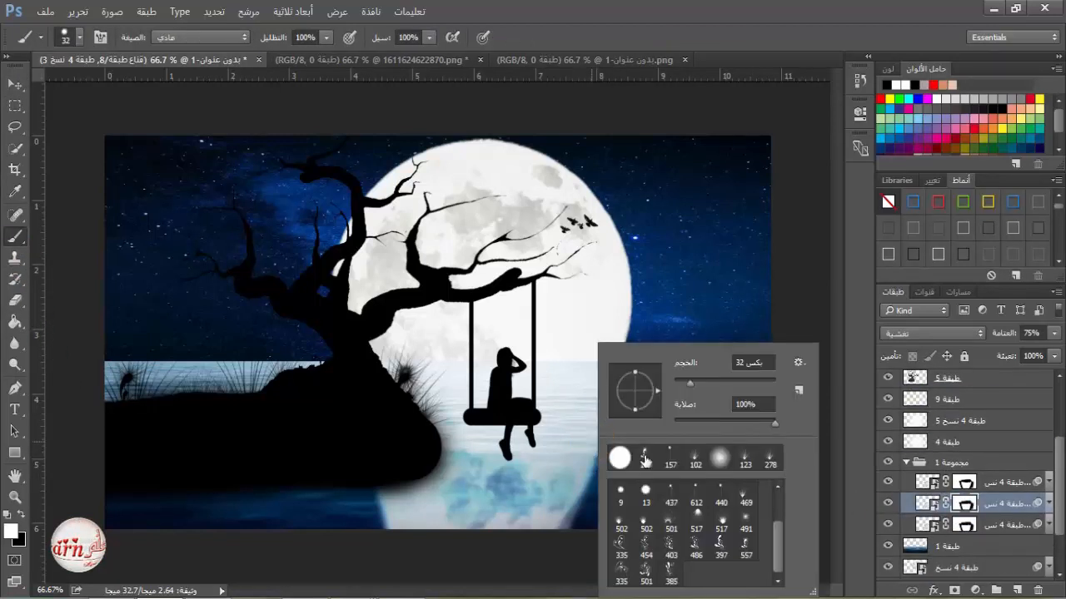
pyautogui.click(583, 493)
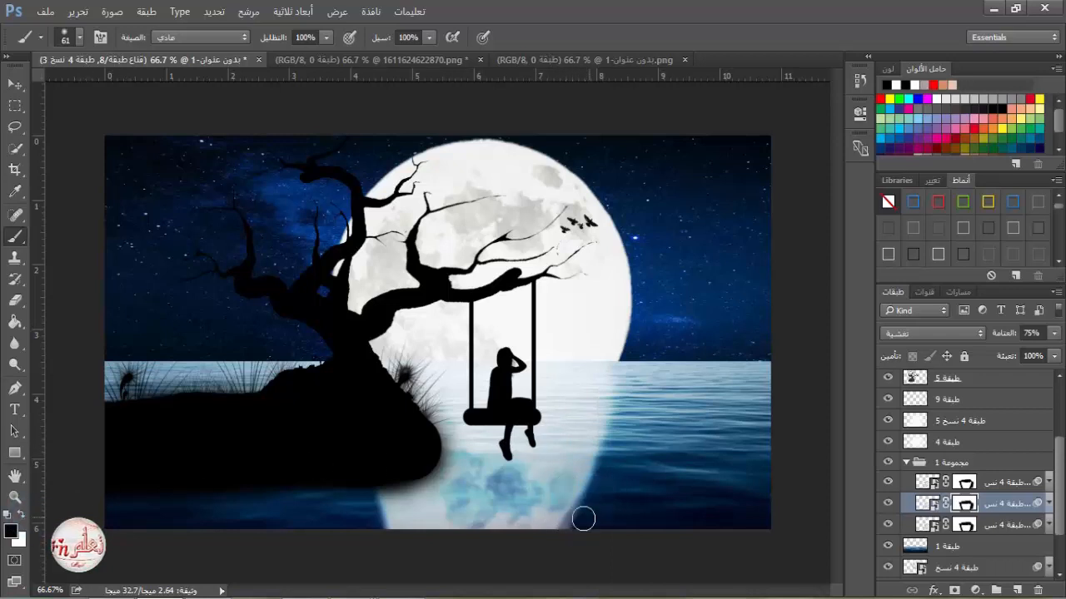
pyautogui.click(965, 484)
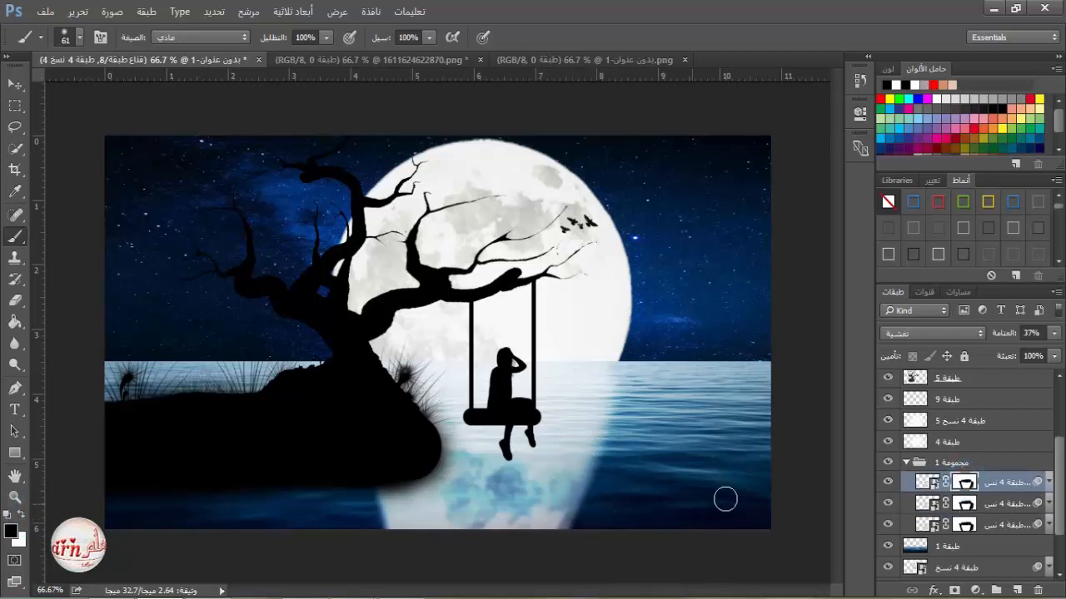
pyautogui.click(927, 505)
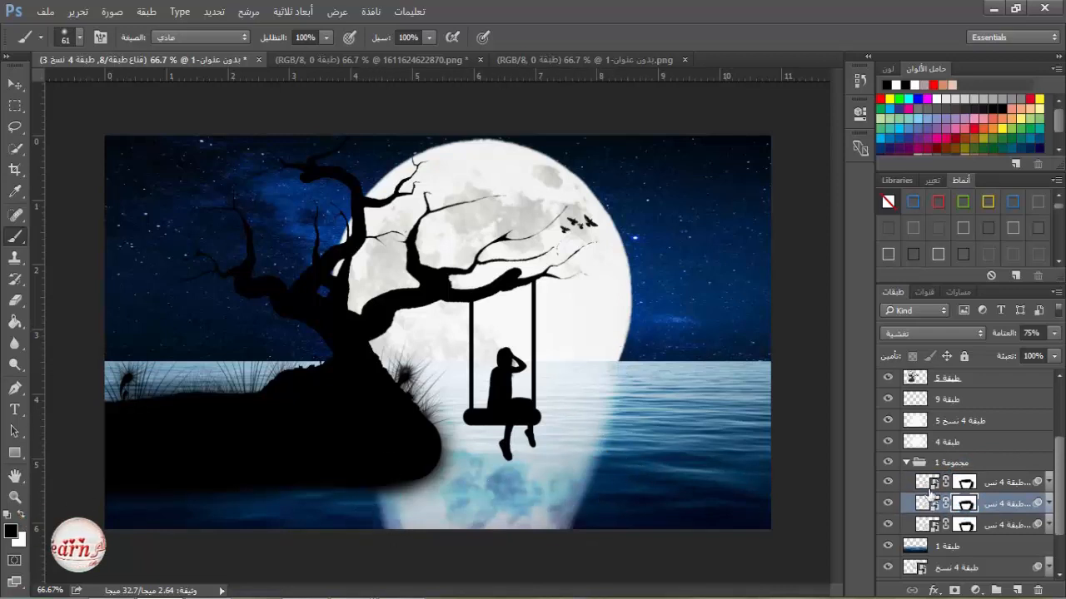
# In the reflection group's blending options, split Blend If to 201/255 for this layer and 0/112 and 206/255 for the underlying layer
pyautogui.doubleClick(1012, 462)
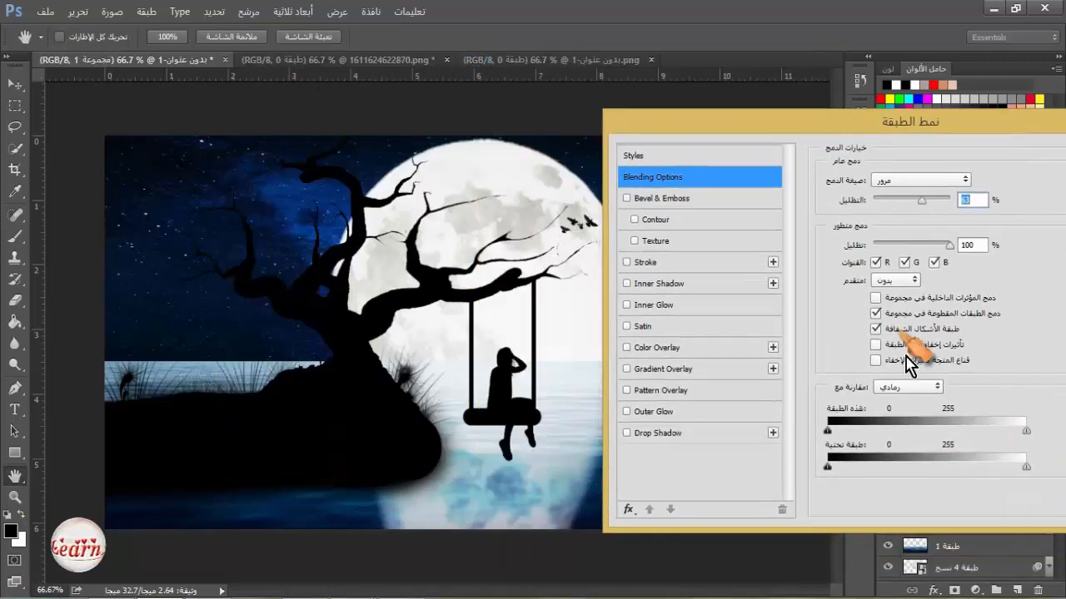
pyautogui.moveTo(827, 466); pyautogui.dragTo(900, 468)
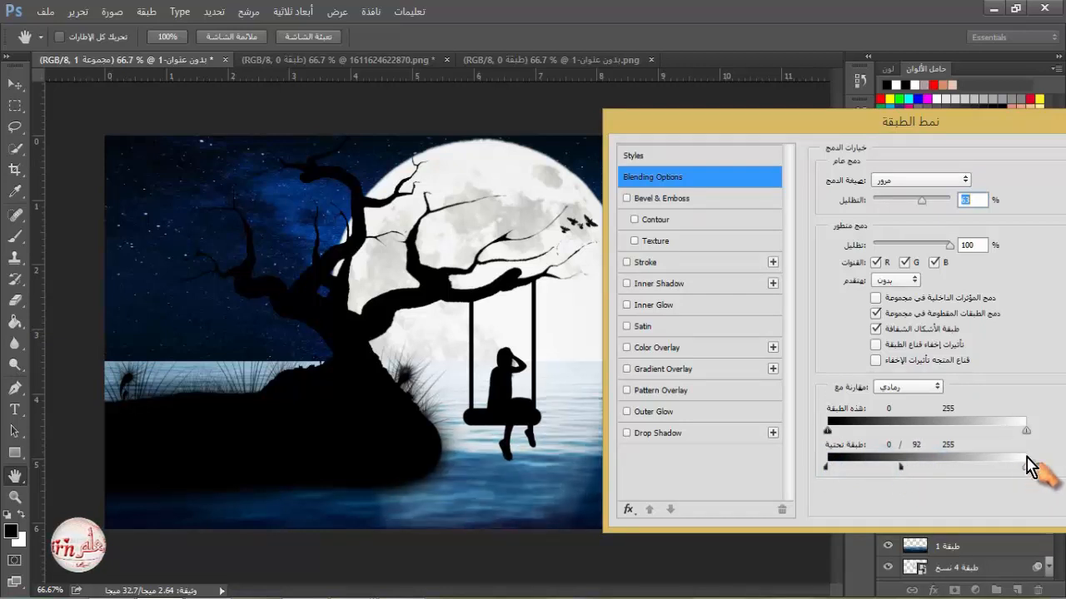
pyautogui.moveTo(1027, 431); pyautogui.dragTo(992, 439)
pyautogui.moveTo(995, 132); pyautogui.dragTo(18, 213)
pyautogui.click(187, 304)
pyautogui.click(188, 303)
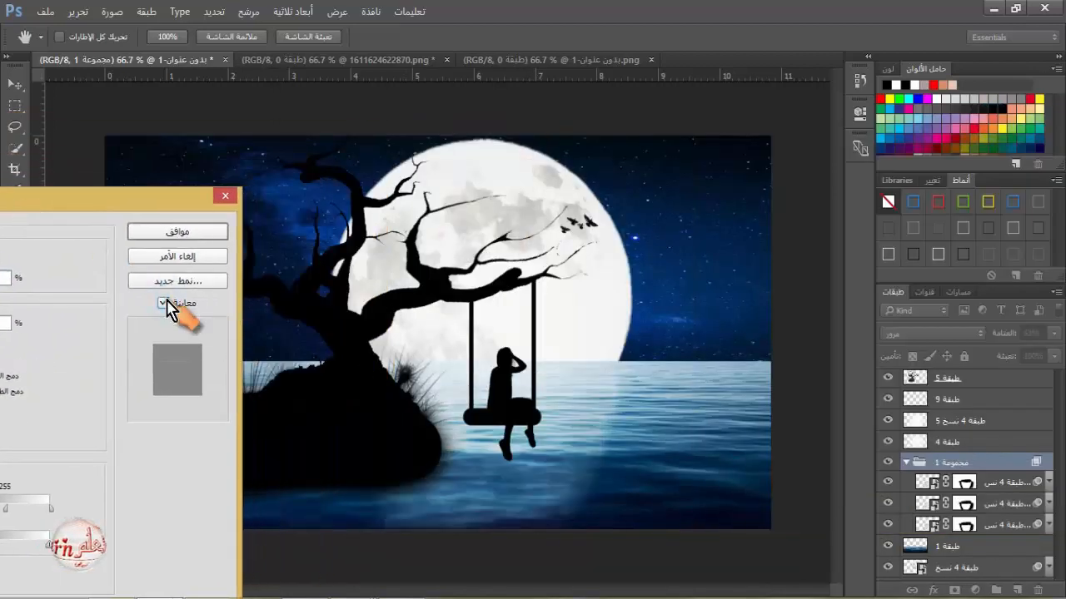
pyautogui.click(187, 304)
pyautogui.click(165, 303)
pyautogui.moveTo(139, 201); pyautogui.dragTo(329, 147)
pyautogui.moveTo(234, 483); pyautogui.dragTo(195, 493)
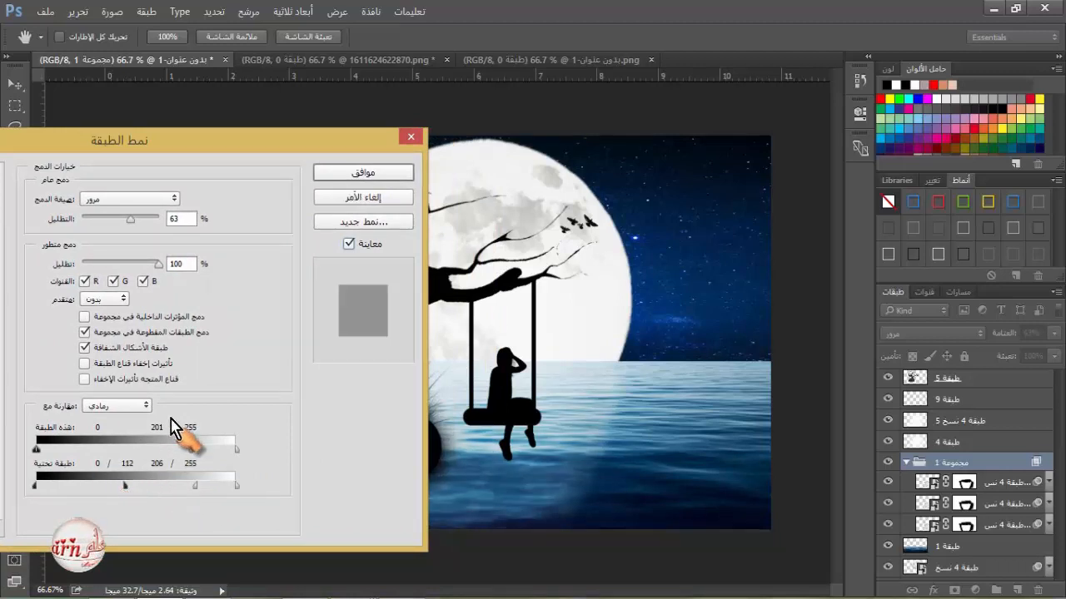
pyautogui.click(388, 174)
# Add a new layer atop the moon reflection copies and paint a white glow over the water with a soft 1000 px brush
pyautogui.click(962, 484)
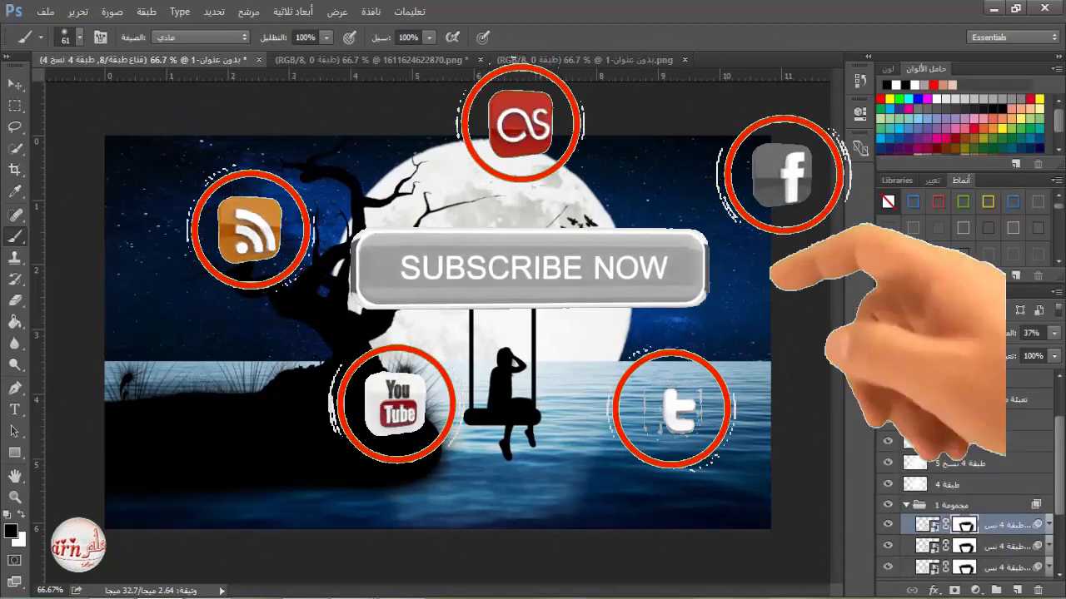
pyautogui.click(1016, 590)
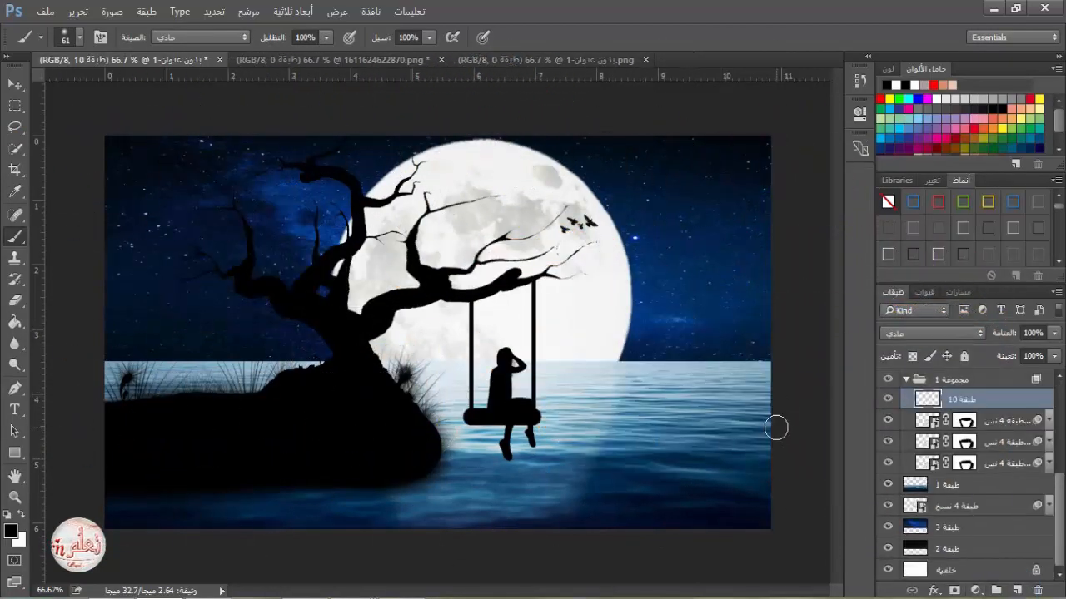
pyautogui.hotkey('ctrl', 'z')
pyautogui.click(1019, 591)
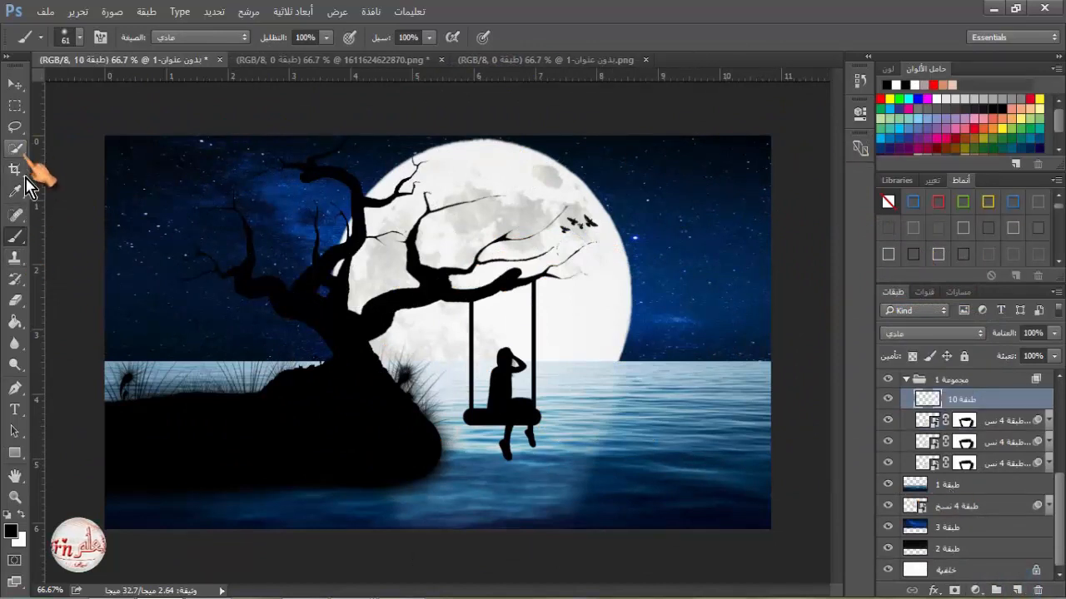
pyautogui.rightClick(605, 383)
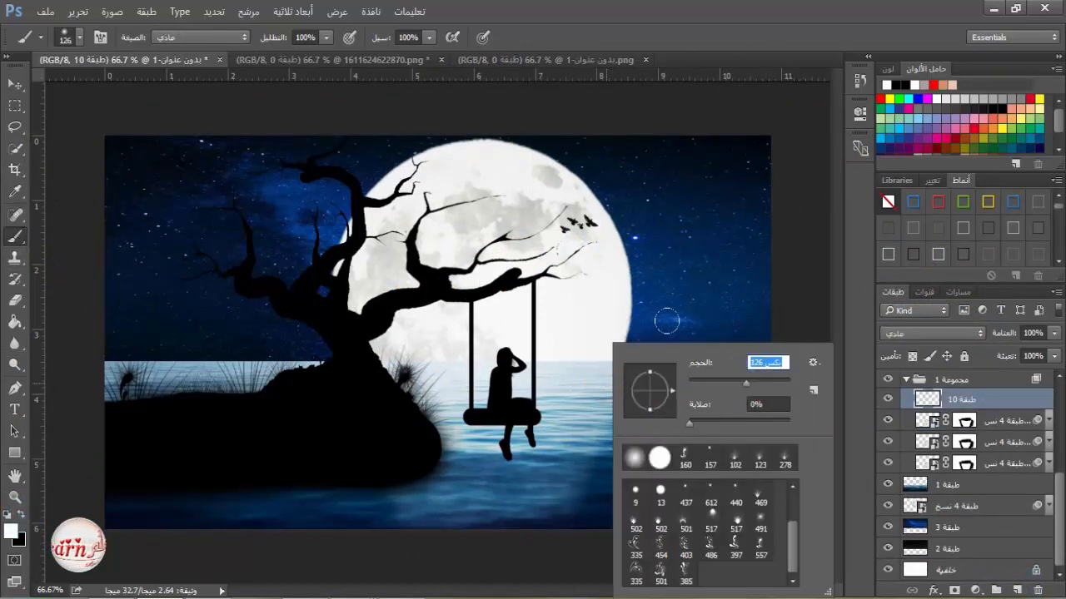
pyautogui.write('1000')
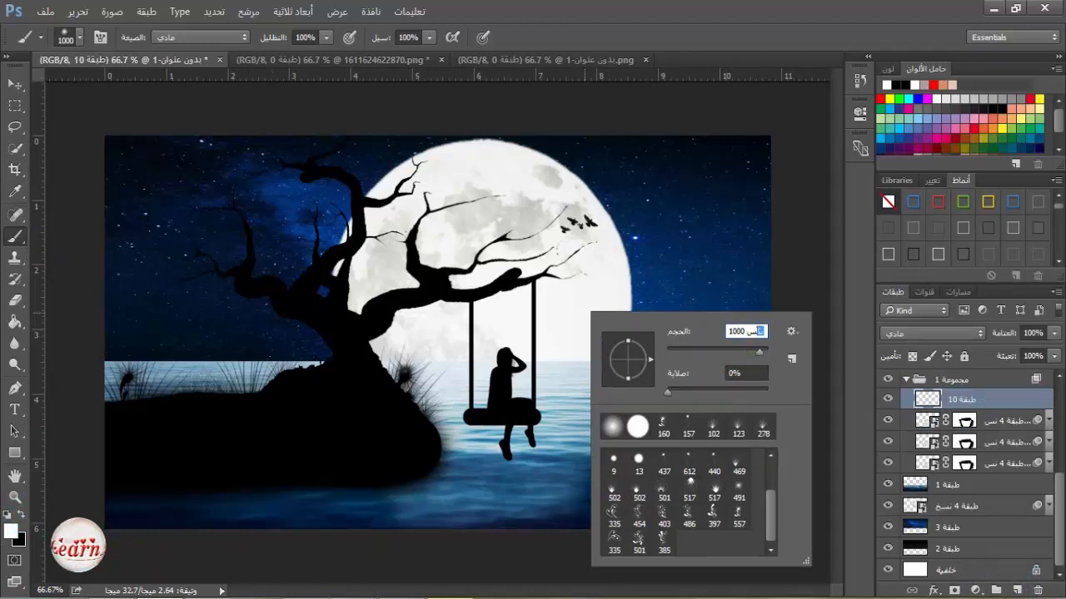
pyautogui.press('Return')
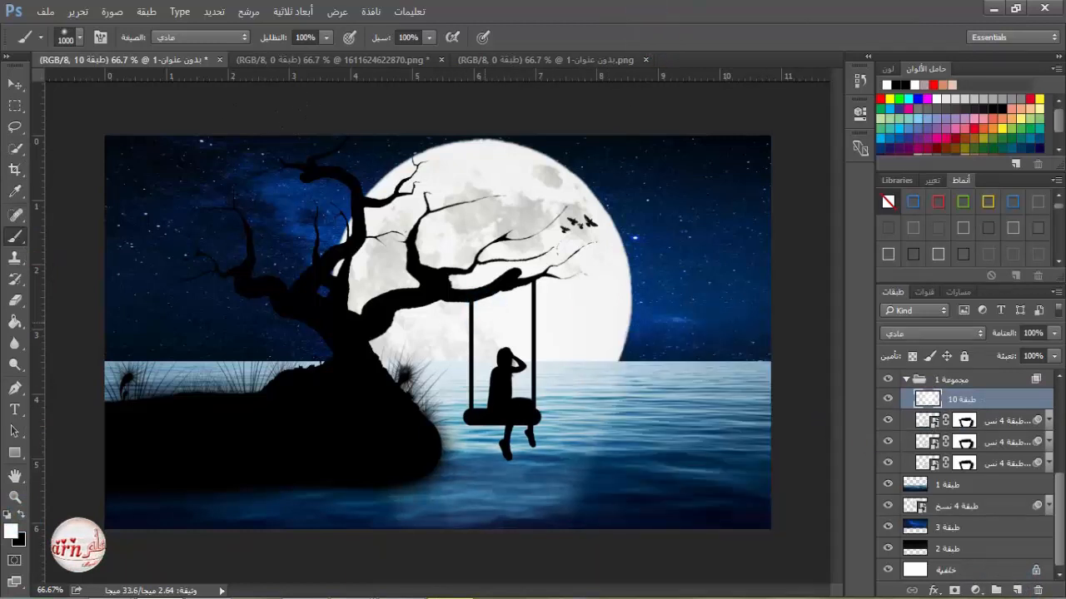
pyautogui.rightClick(471, 395)
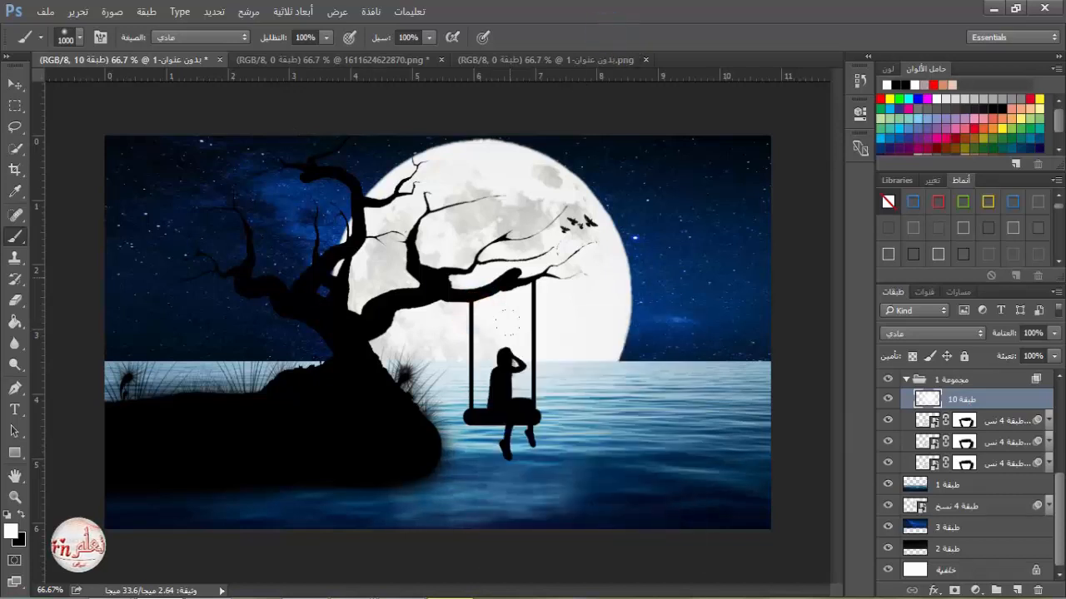
pyautogui.press('Return')
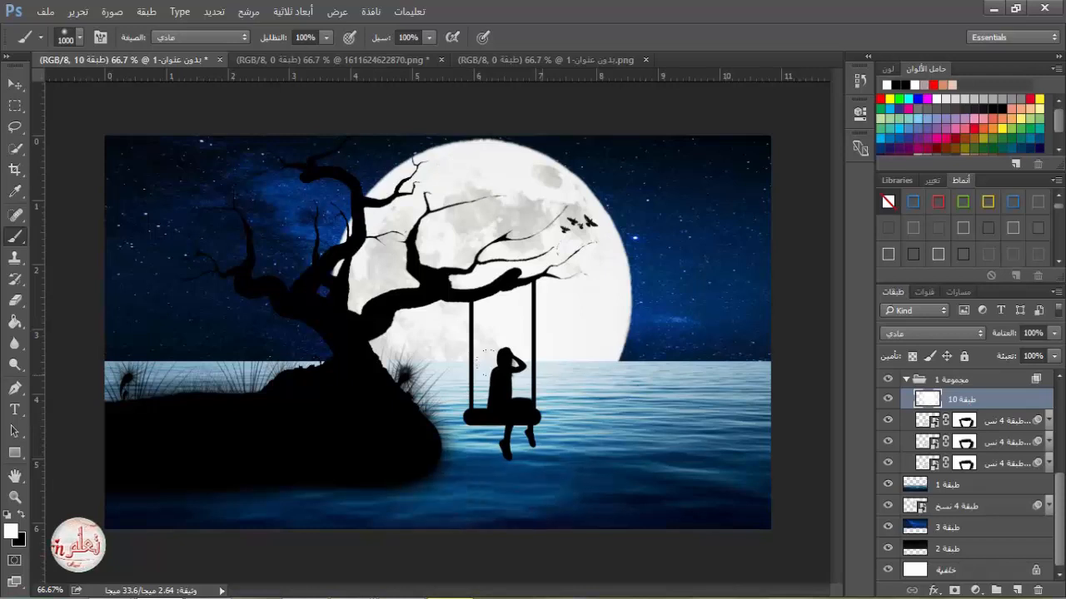
pyautogui.click(888, 400)
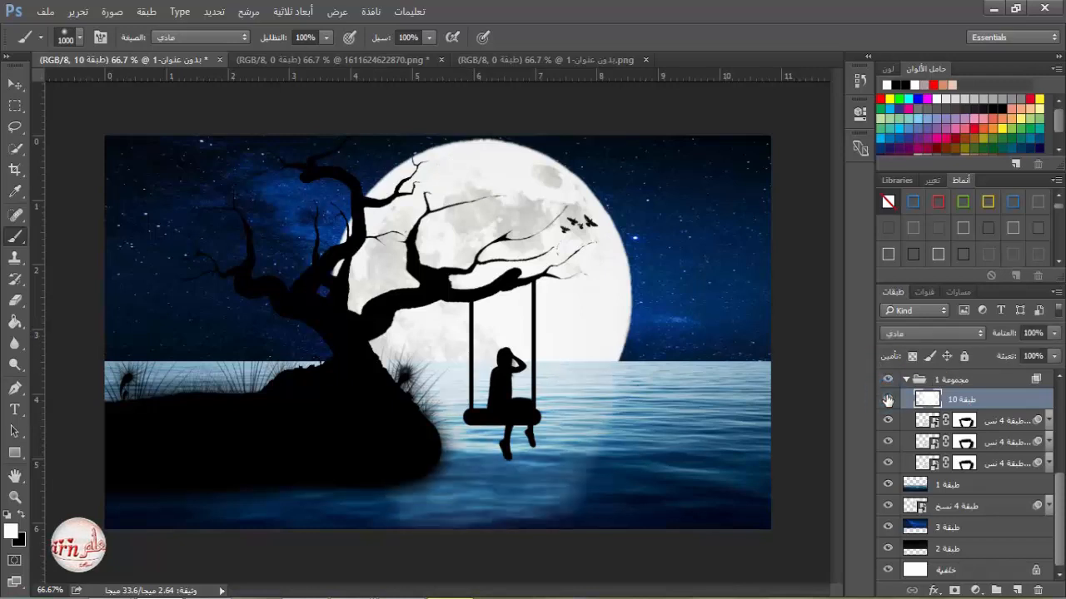
pyautogui.click(888, 400)
pyautogui.click(14, 83)
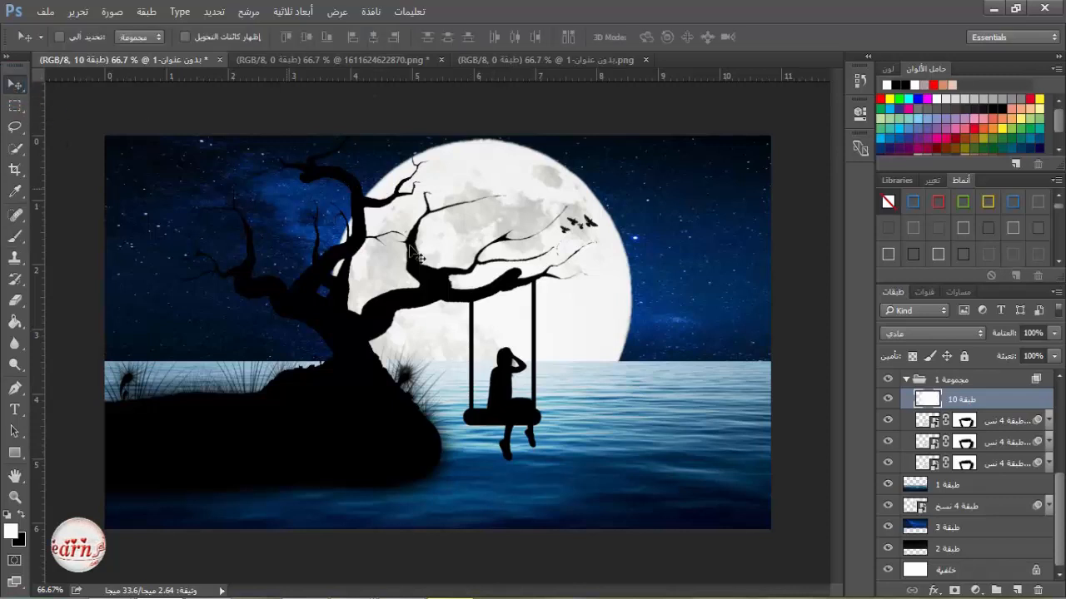
# Add a new layer above the woman's black colour fill and dab a large soft white glow on the swing with the Brush tool
pyautogui.click(972, 382)
pyautogui.click(1005, 388)
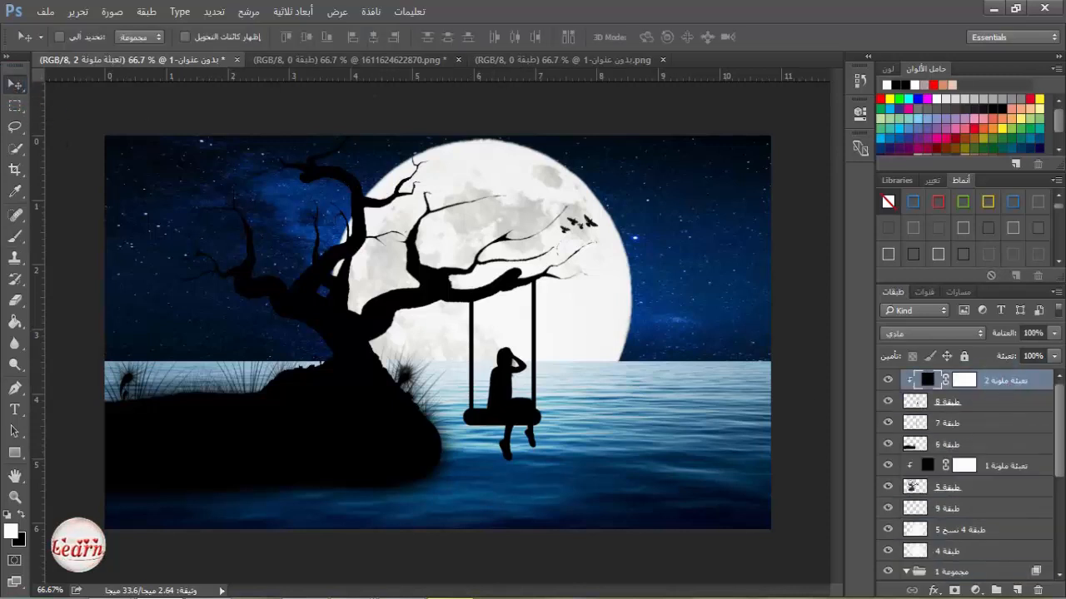
pyautogui.click(1017, 591)
pyautogui.press('b')
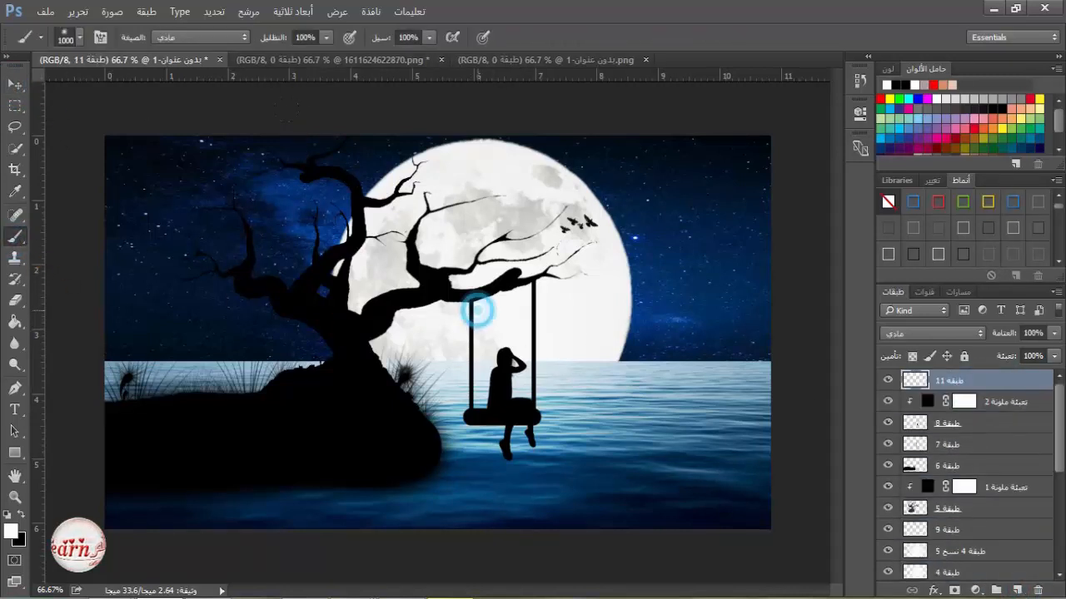
pyautogui.click(479, 311)
# Set the new glow layer to Overlay blending at 34% opacity
pyautogui.click(932, 333)
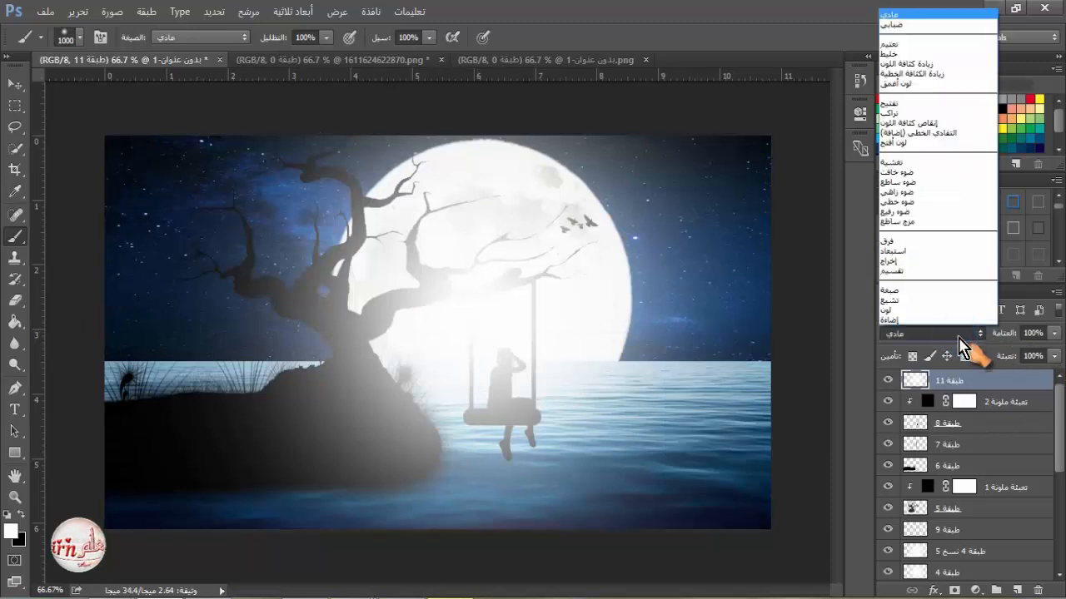
pyautogui.click(904, 163)
pyautogui.click(1053, 333)
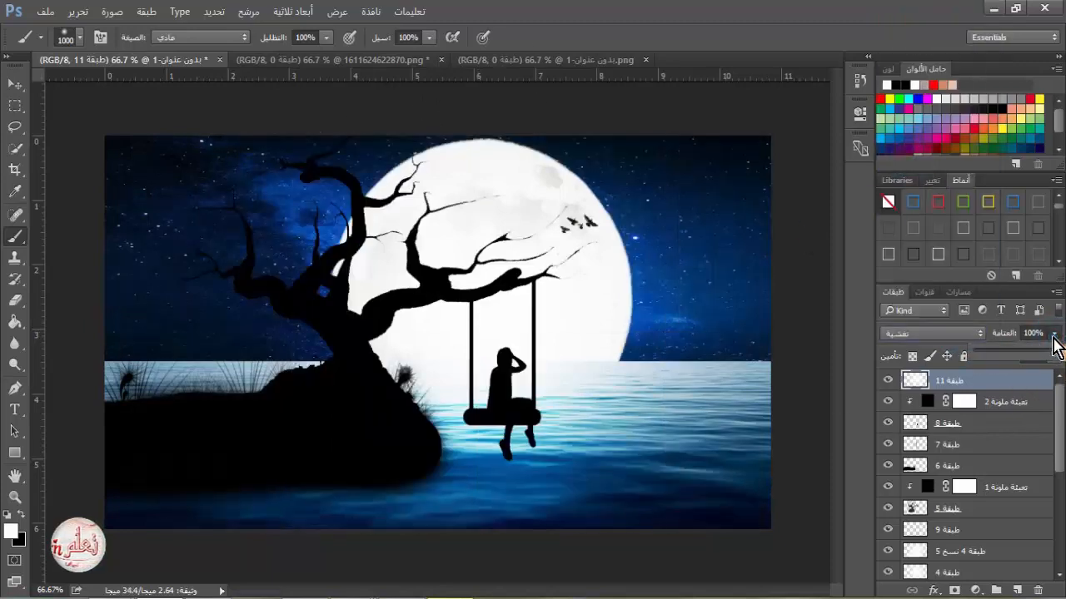
pyautogui.moveTo(1024, 360); pyautogui.dragTo(1003, 360)
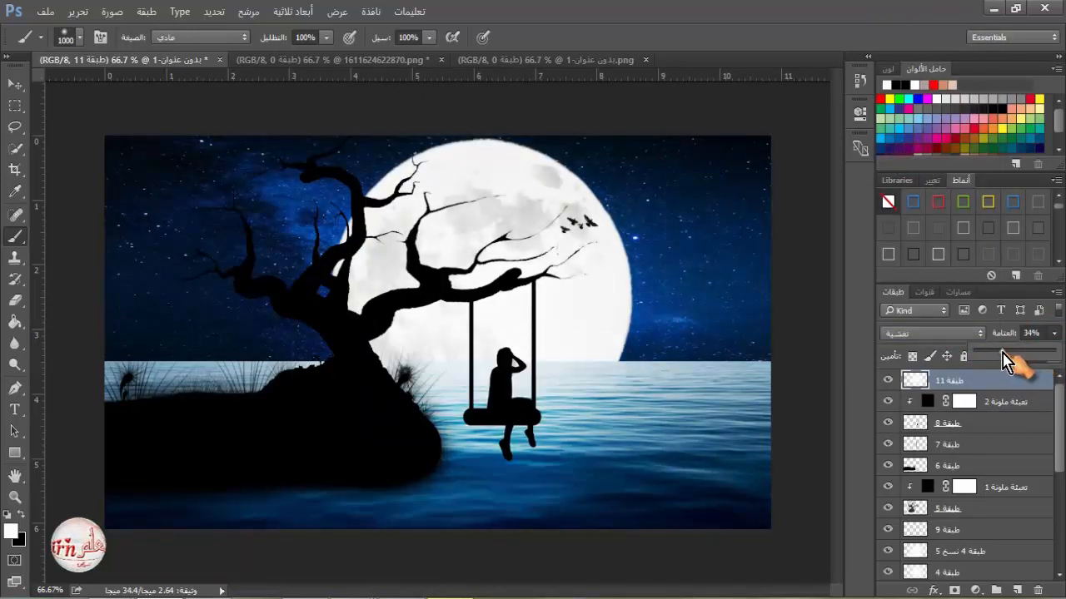
pyautogui.click(15, 86)
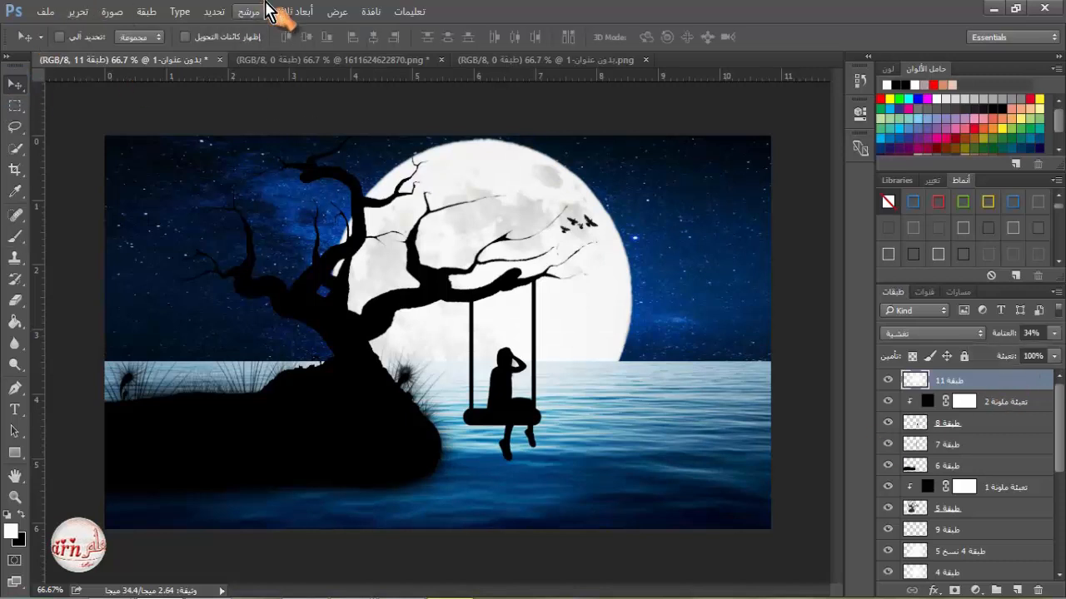
# Stamp all visible layers into a new merged layer and open it in Topaz photoFXlab, closing the quick start guide
pyautogui.hotkey('ctrl', 'shift', 'alt', 'e')
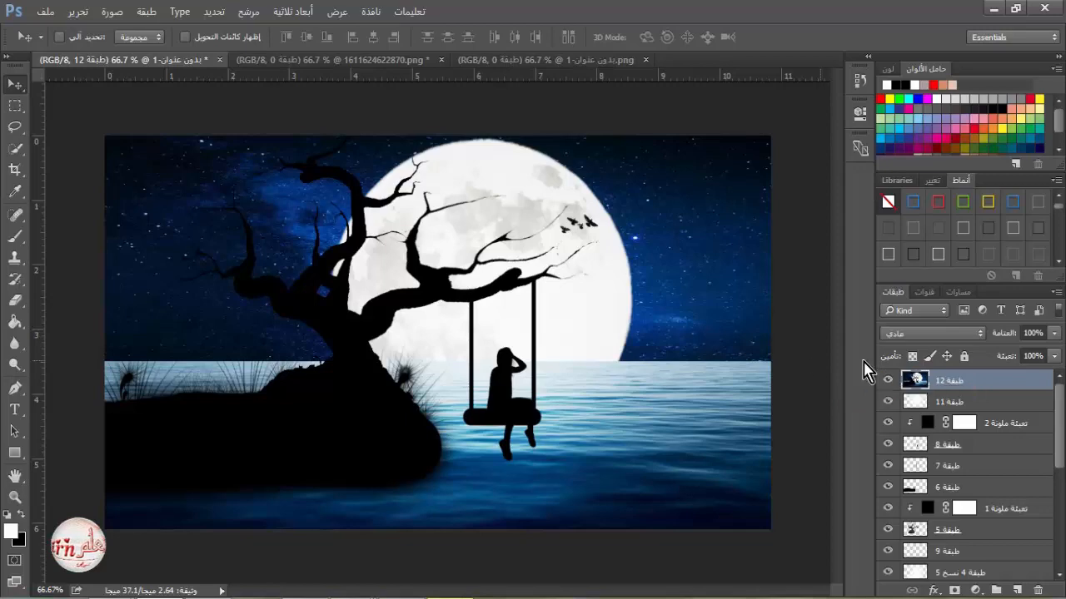
pyautogui.click(248, 15)
pyautogui.moveTo(397, 372)
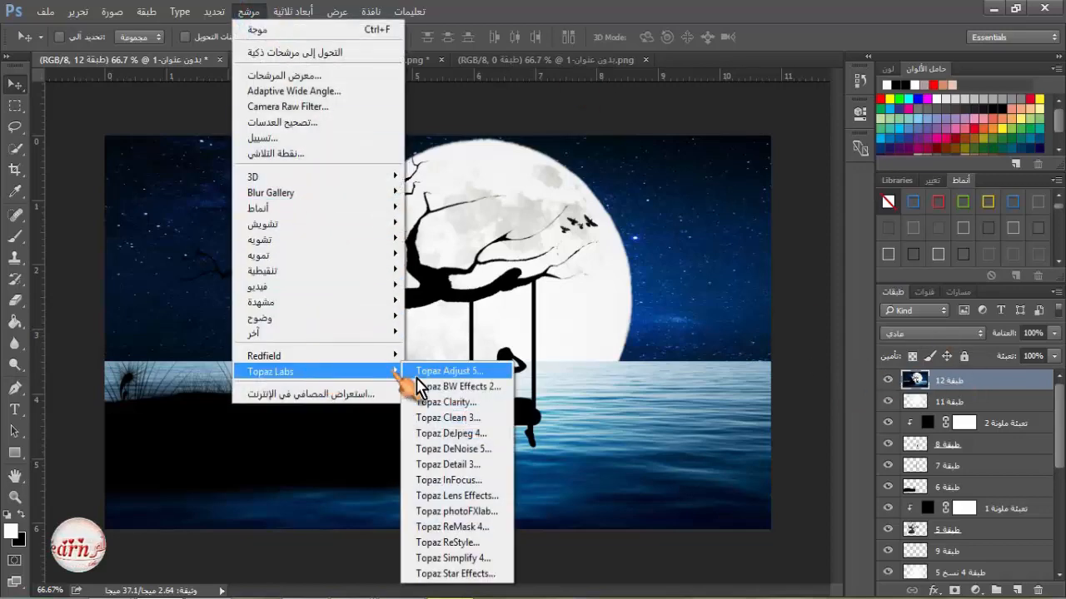
pyautogui.click(460, 511)
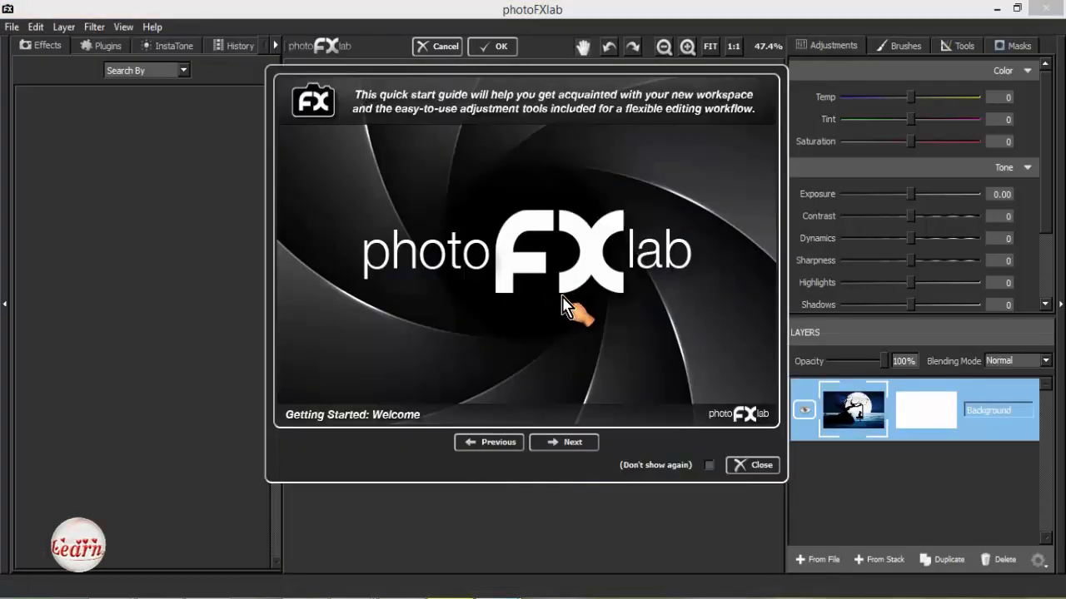
pyautogui.click(755, 465)
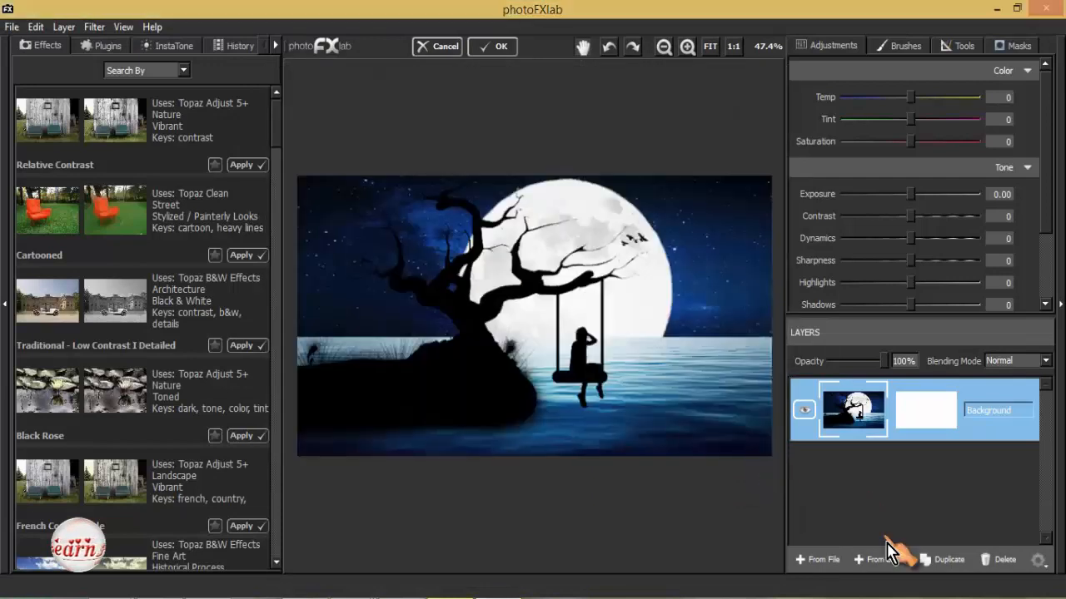
# Duplicate the Background layer, hide the original and apply the Cyanotype - Cerulean Cambridge Dynamic effect to the copy
pyautogui.click(943, 559)
pyautogui.click(804, 477)
pyautogui.scroll(-3, 269, 438)
pyautogui.click(252, 484)
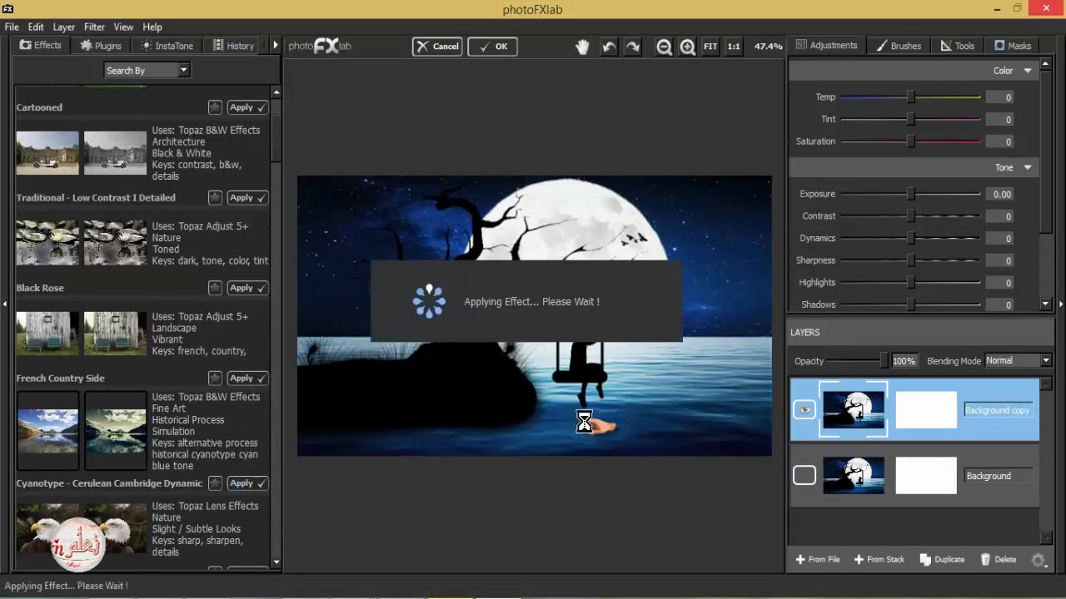
# Adjust the copy's tone to Shadows -15, Highlights 41, Sharpness 7, Dynamics -11, Contrast 1 and Exposure 0.03
pyautogui.moveTo(910, 304)
pyautogui.mouseDown()
pyautogui.moveTo(901, 306)
pyautogui.moveTo(932, 322)
pyautogui.moveTo(904, 320)
pyautogui.mouseUp()
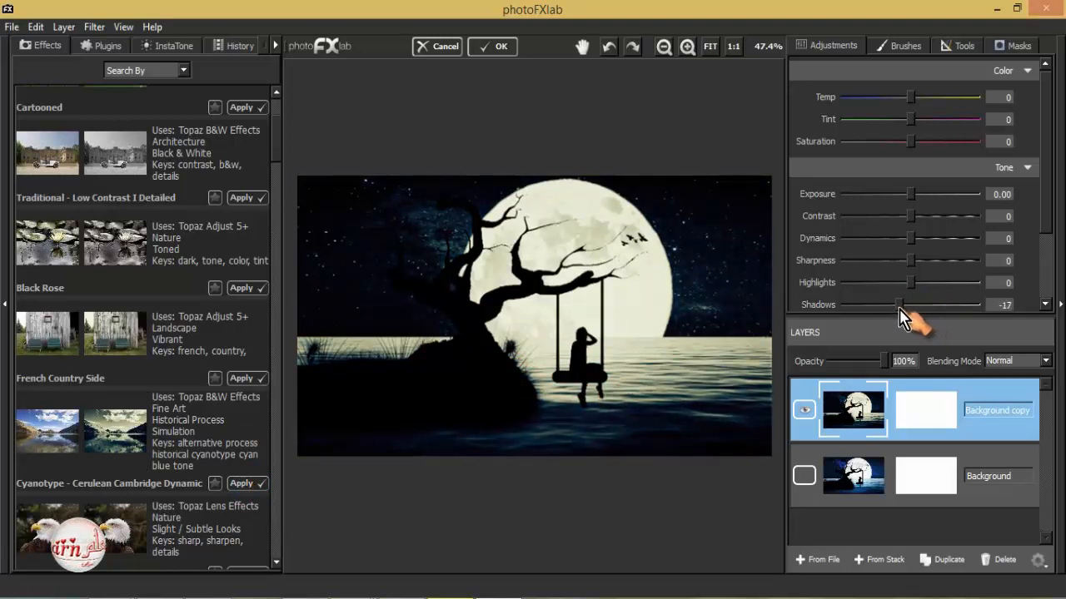
pyautogui.moveTo(910, 283); pyautogui.dragTo(938, 285)
pyautogui.moveTo(911, 261)
pyautogui.mouseDown()
pyautogui.moveTo(934, 263)
pyautogui.moveTo(877, 237)
pyautogui.moveTo(918, 256)
pyautogui.moveTo(905, 255)
pyautogui.mouseUp()
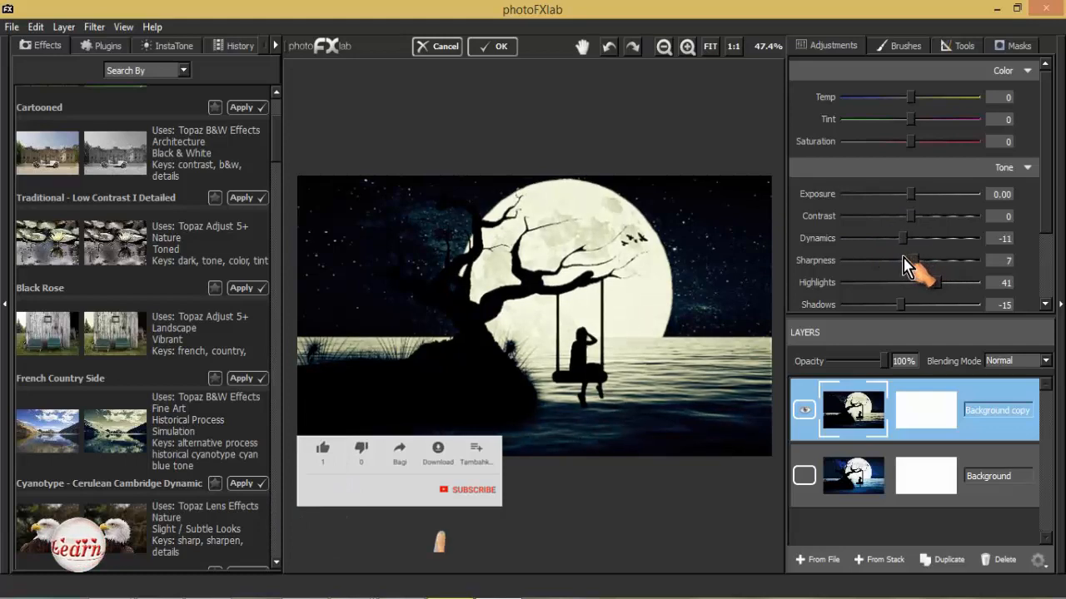
pyautogui.moveTo(913, 218)
pyautogui.mouseDown()
pyautogui.moveTo(902, 195)
pyautogui.moveTo(915, 195)
pyautogui.moveTo(913, 218)
pyautogui.mouseUp()
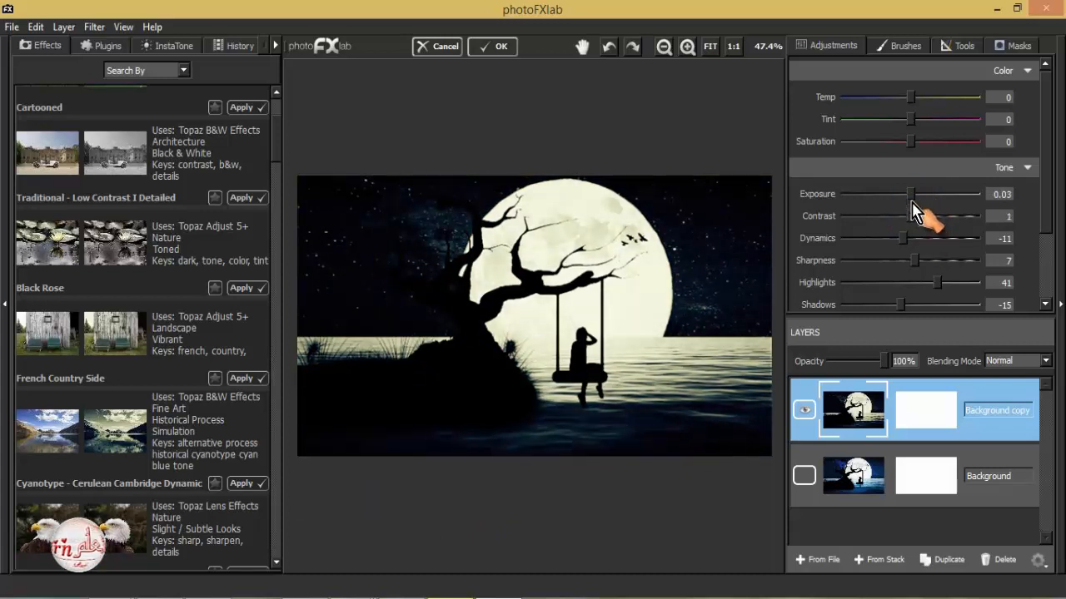
pyautogui.moveTo(911, 204)
pyautogui.mouseDown()
pyautogui.moveTo(902, 197)
pyautogui.moveTo(914, 201)
pyautogui.moveTo(912, 193)
pyautogui.mouseUp()
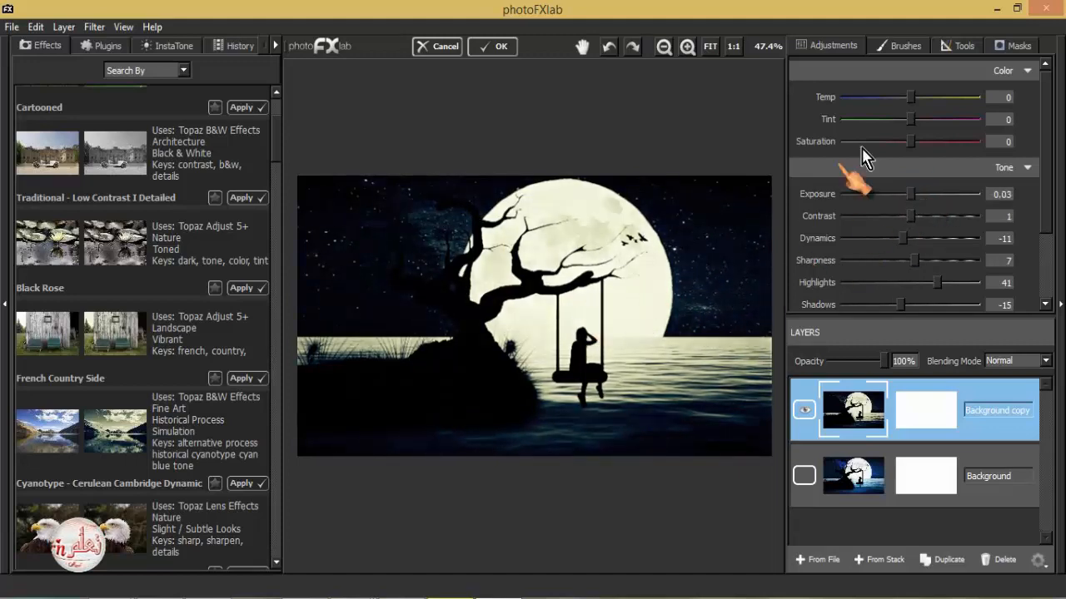
pyautogui.moveTo(911, 97); pyautogui.dragTo(936, 143)
pyautogui.click(609, 47)
pyautogui.click(609, 47)
pyautogui.click(610, 46)
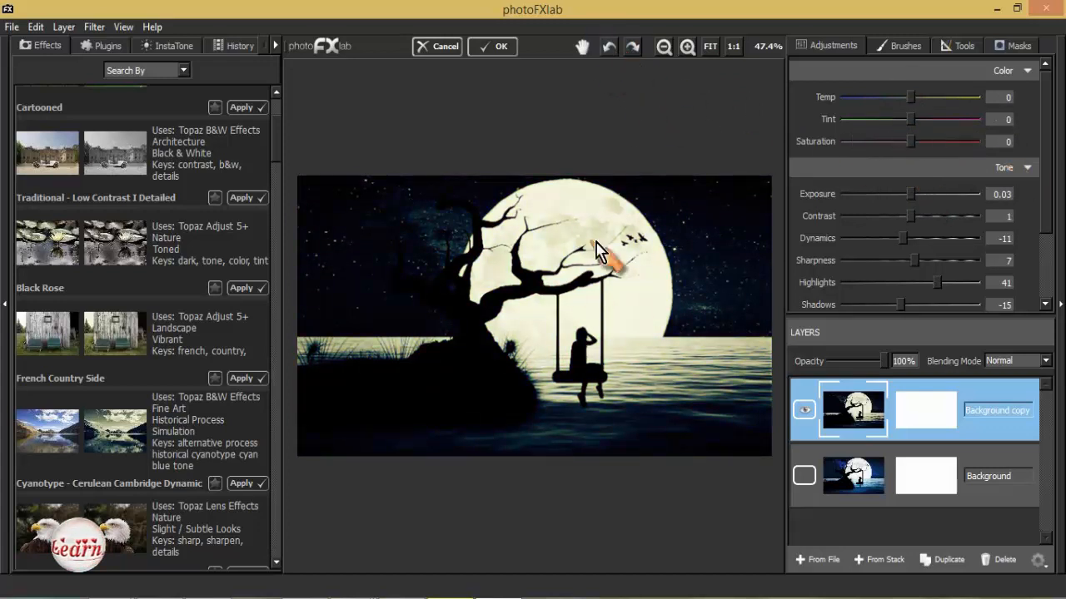
# Show the original Background layer and toggle the Background copy's visibility to compare the image with and without the effect
pyautogui.click(804, 476)
pyautogui.click(804, 410)
pyautogui.click(804, 409)
pyautogui.click(804, 409)
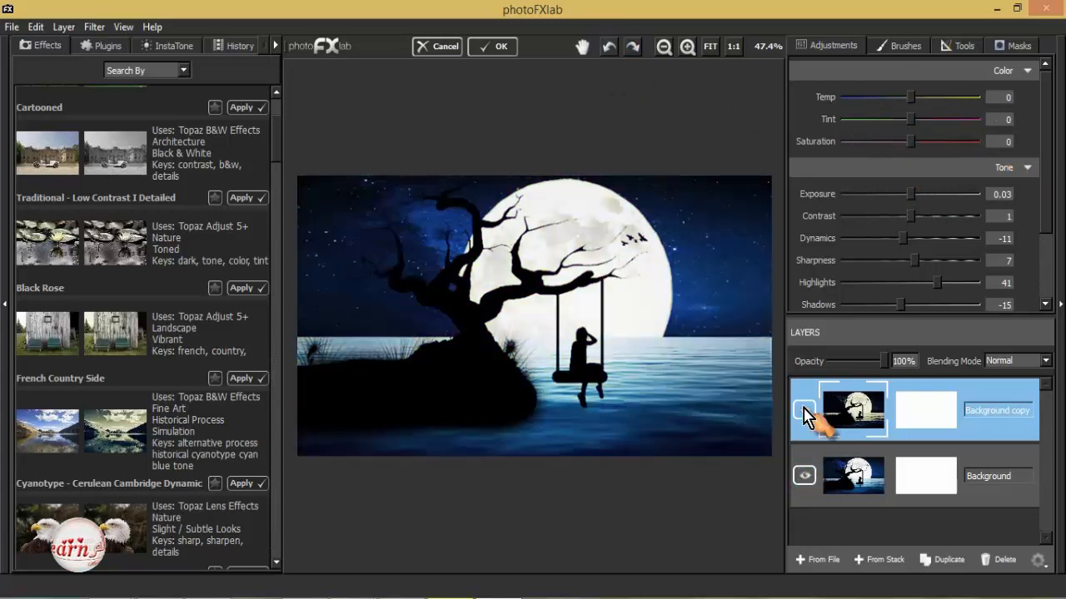
# Show the Background copy layer again and accept the photoFXlab edit to return to Photoshop
pyautogui.click(804, 409)
pyautogui.click(497, 47)
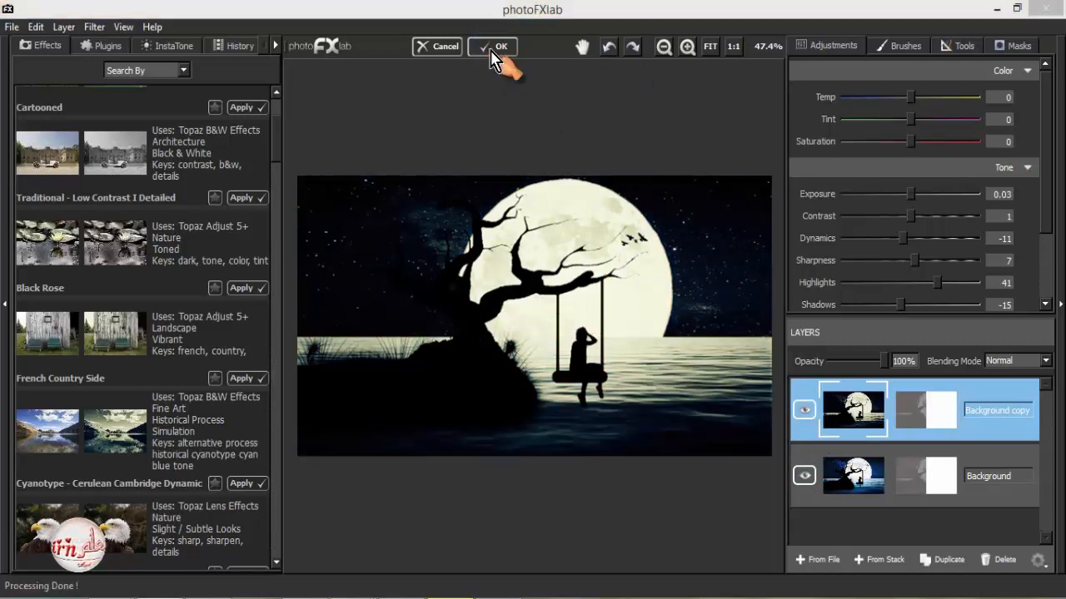
# Toggle the visibility of layer طبقة 12 to compare the composite with and without the colour grading, leave it visible and minimize Photoshop
pyautogui.click(887, 380)
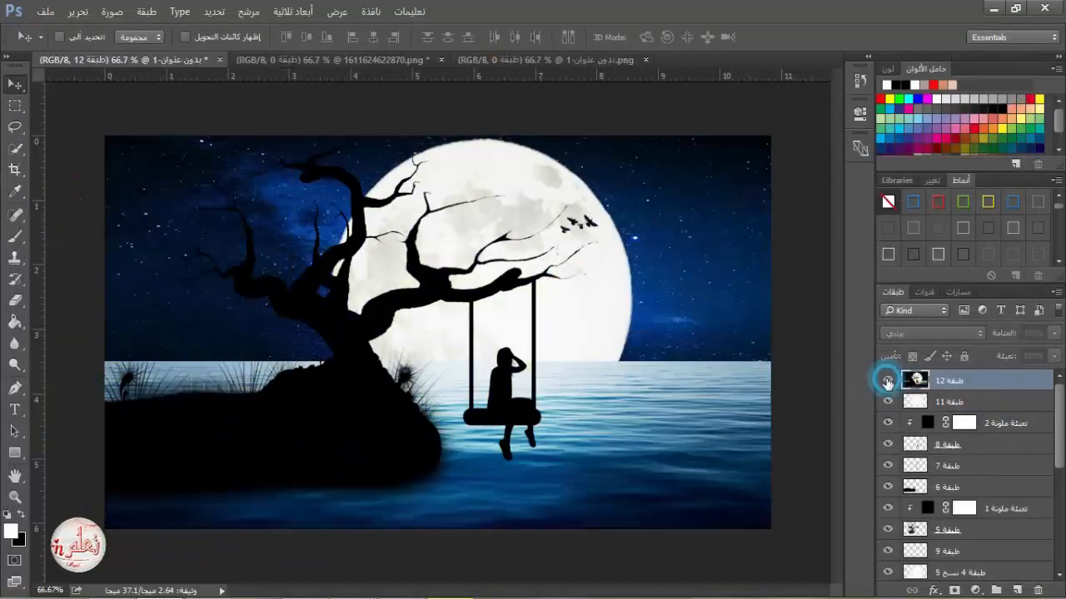
pyautogui.click(887, 379)
pyautogui.click(887, 380)
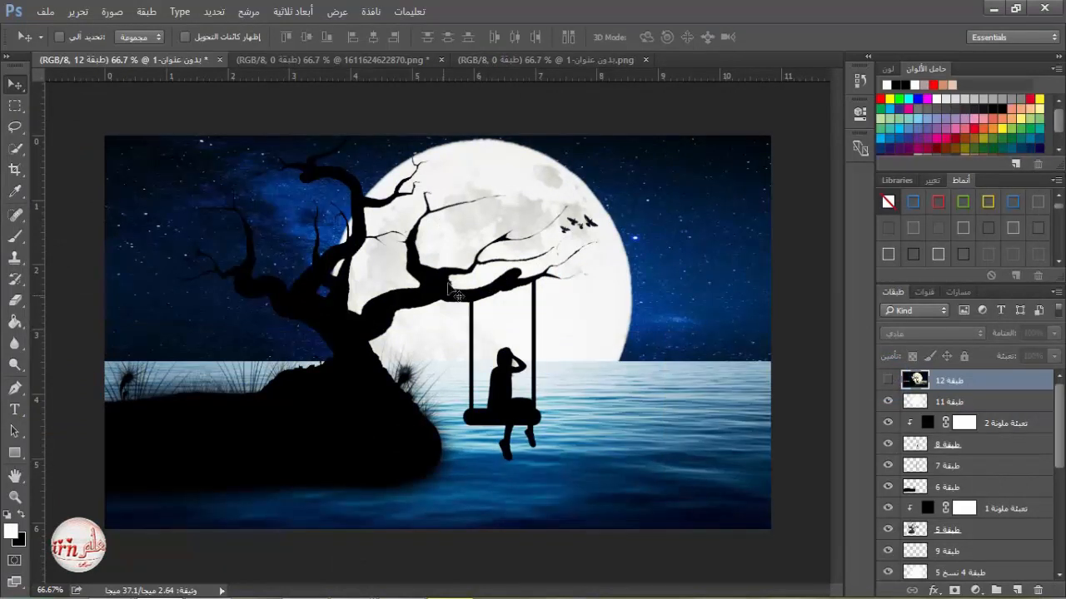
pyautogui.click(888, 379)
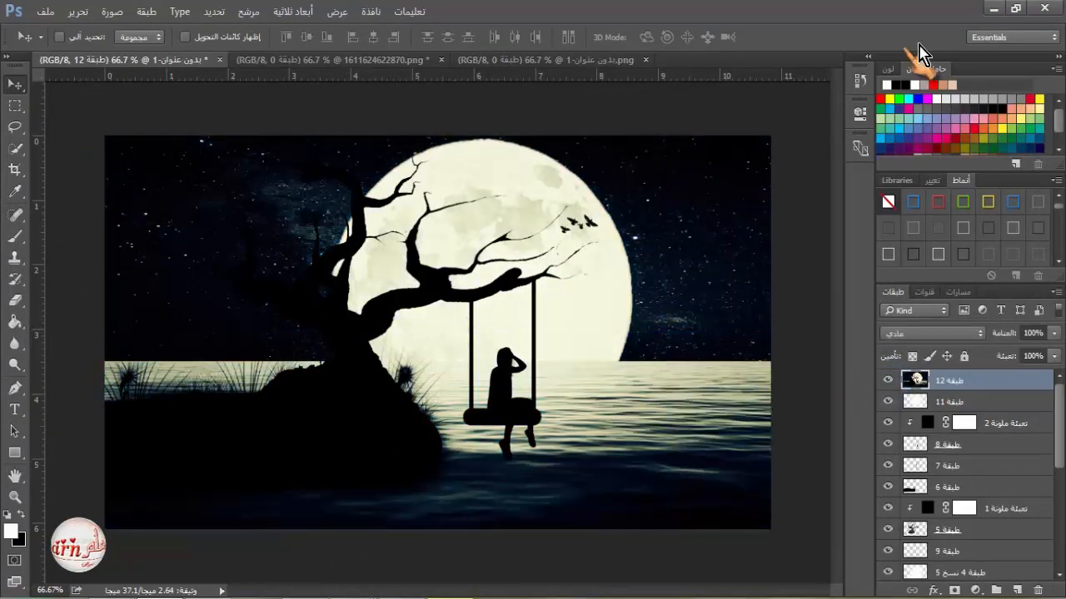
pyautogui.click(994, 8)
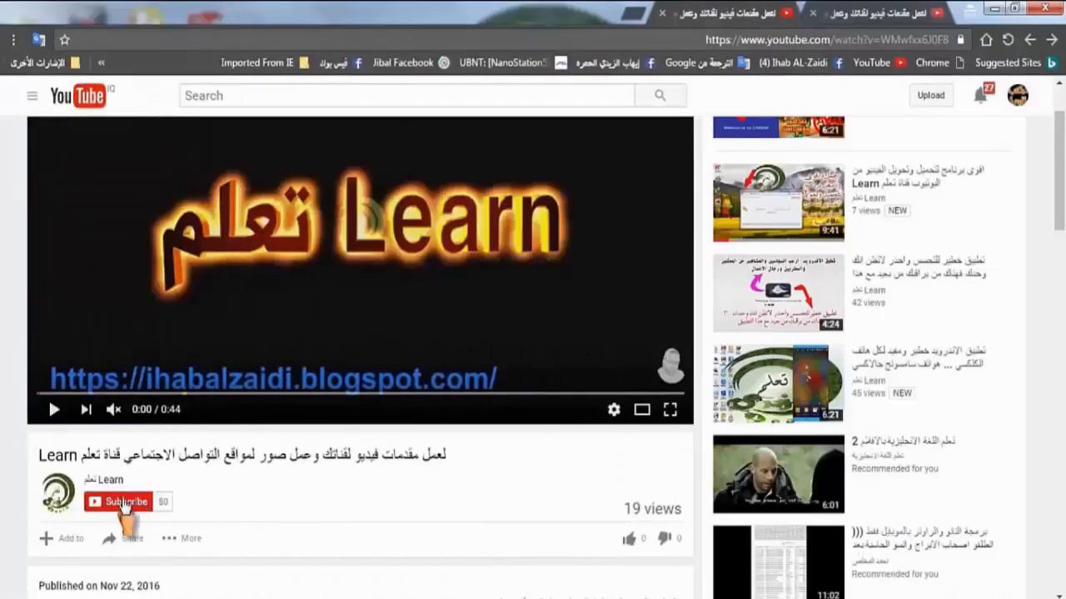
# Subscribe to the تعلم Learn channel on YouTube and save the setting to receive all notifications for it
pyautogui.click(123, 504)
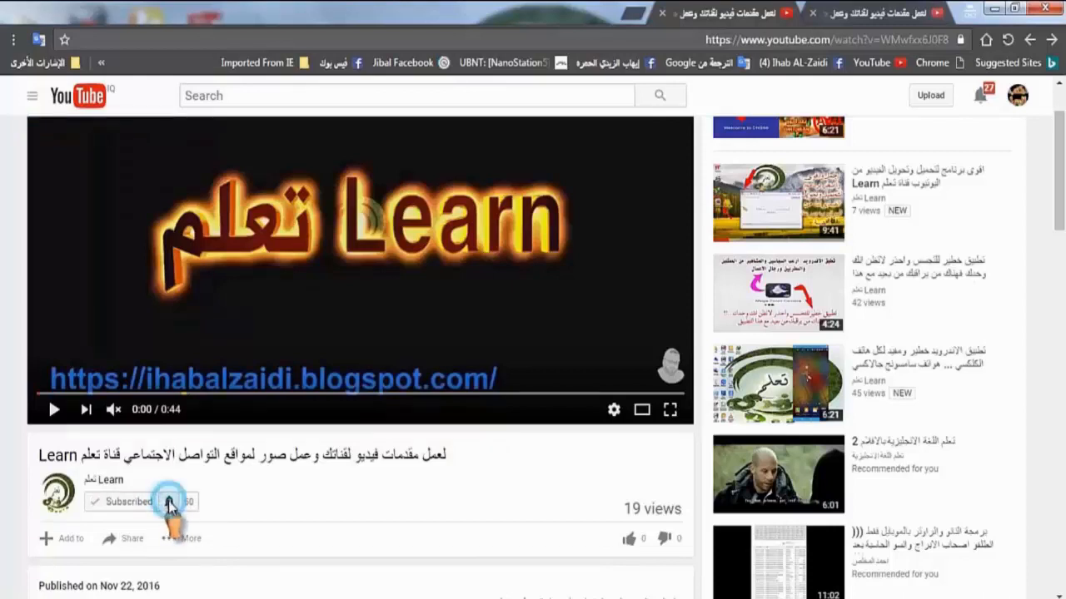
pyautogui.click(169, 504)
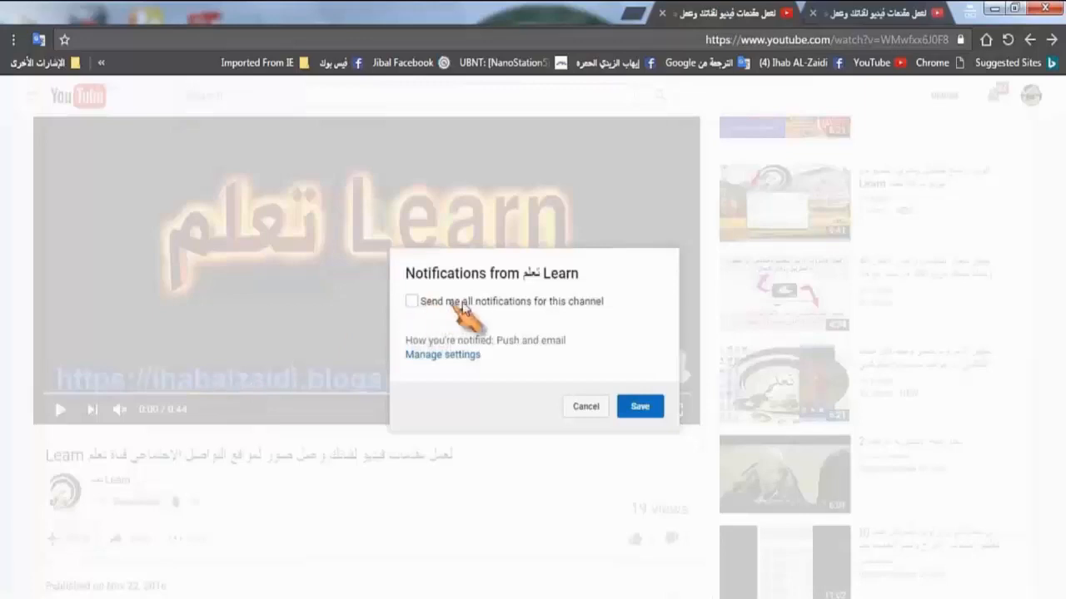
pyautogui.click(409, 302)
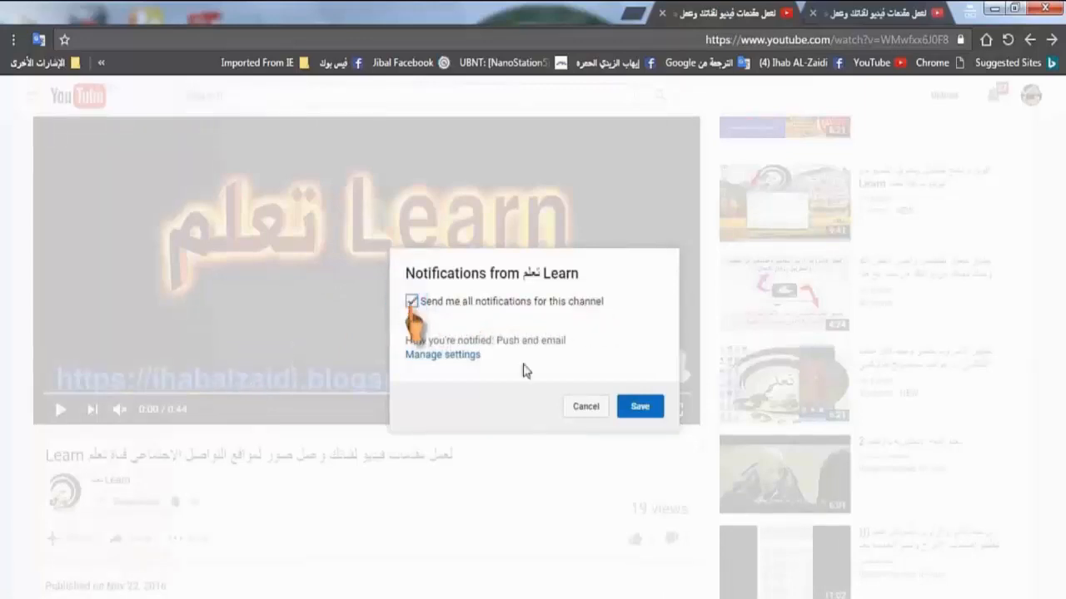
pyautogui.click(640, 408)
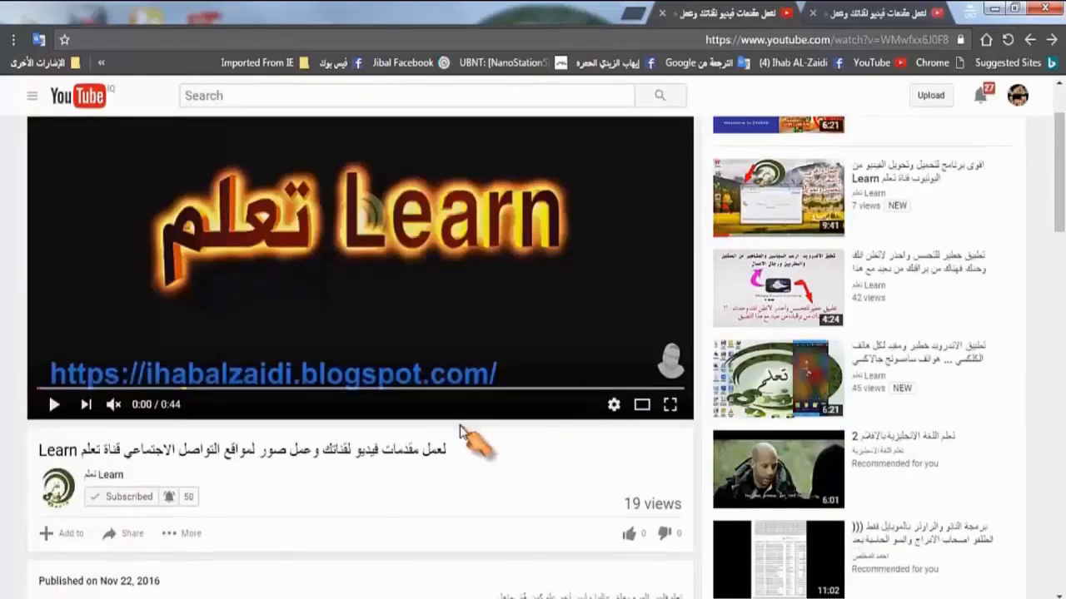
# Like the video and open its sharing options
pyautogui.scroll(-1, 459, 432)
pyautogui.scroll(-1, 448, 428)
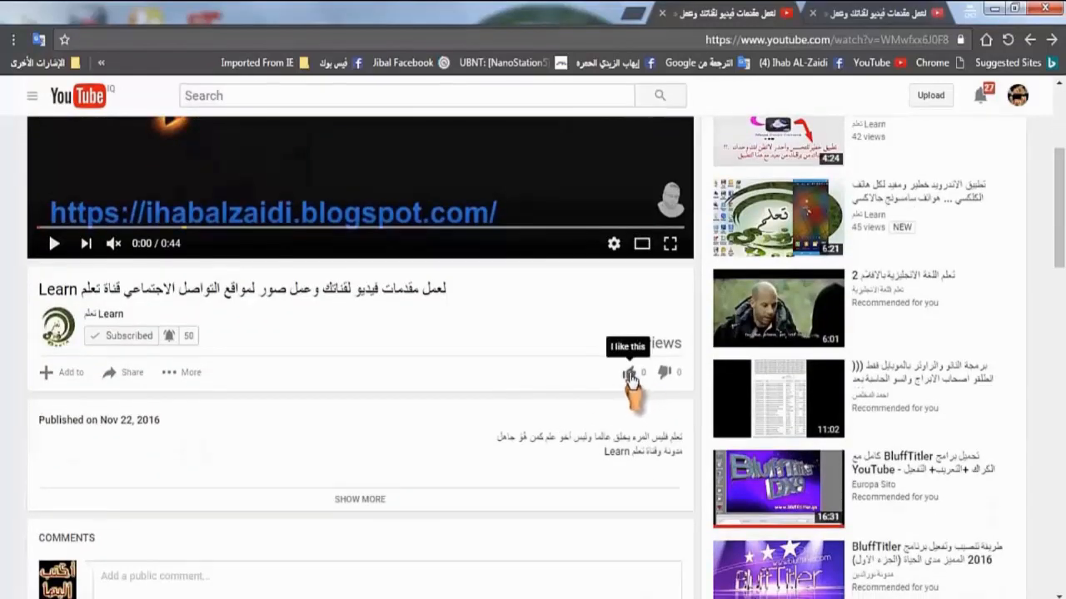
pyautogui.click(630, 374)
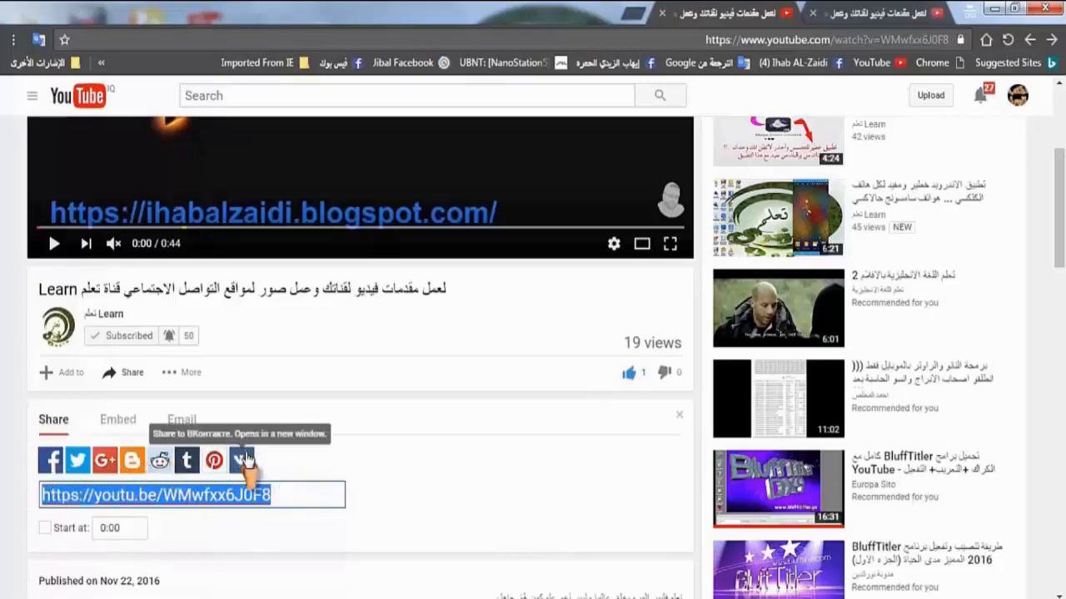
# Start writing a public comment under the video
pyautogui.scroll(-2, 428, 476)
pyautogui.scroll(-1, 306, 533)
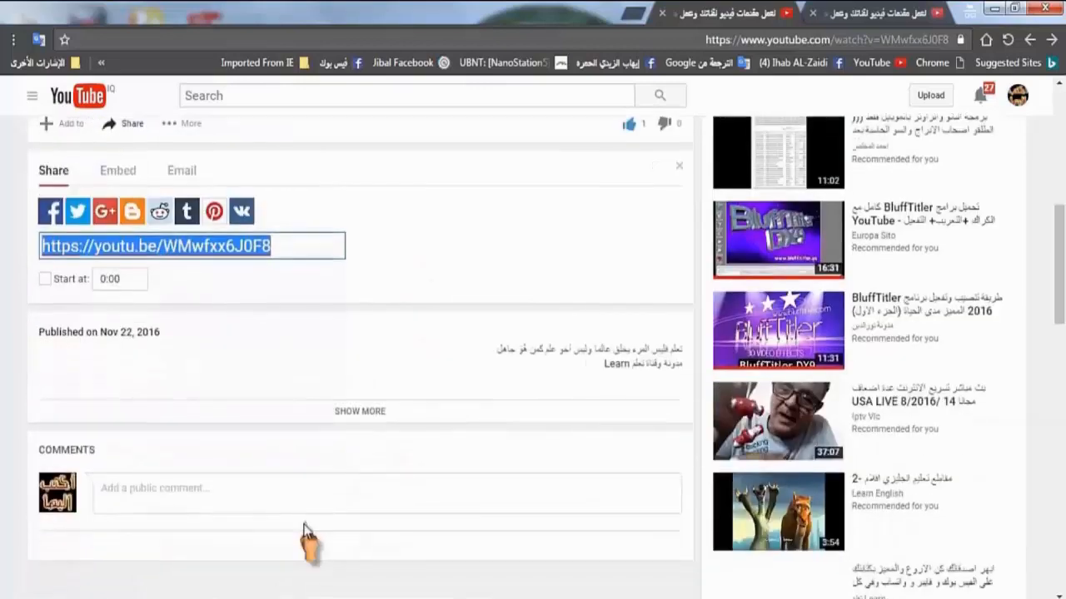
pyautogui.click(285, 493)
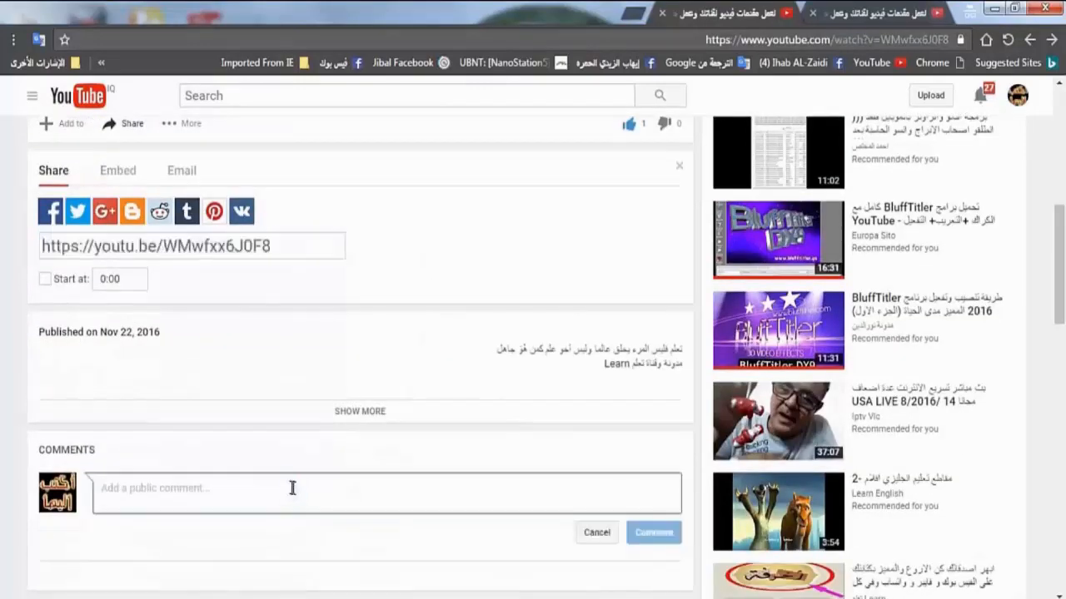
pyautogui.write('l')
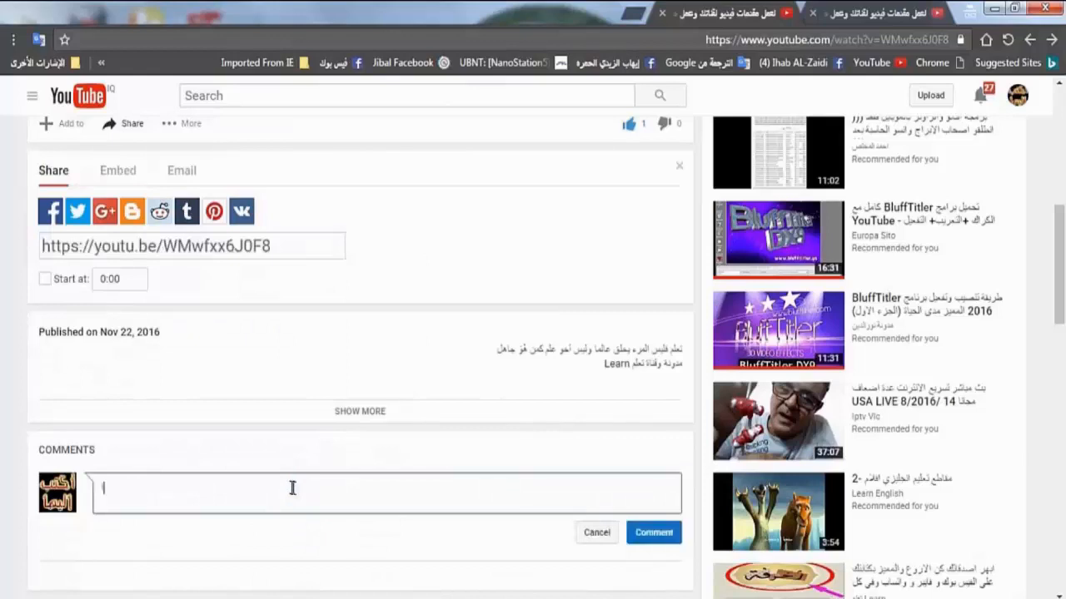